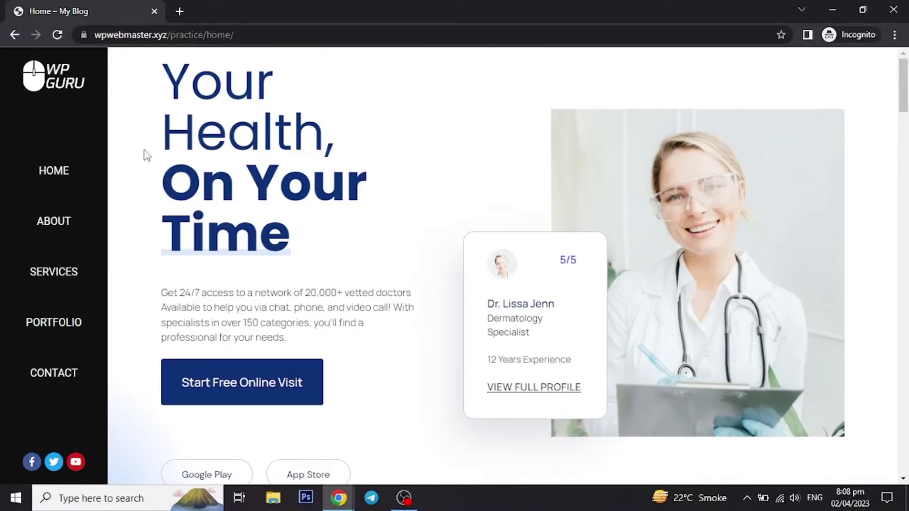
- Examine the medical home page's layout from the hero section through the questions section with its vertical side header
scroll(147, 155, down, 15)
scroll(147, 155, down, 20)
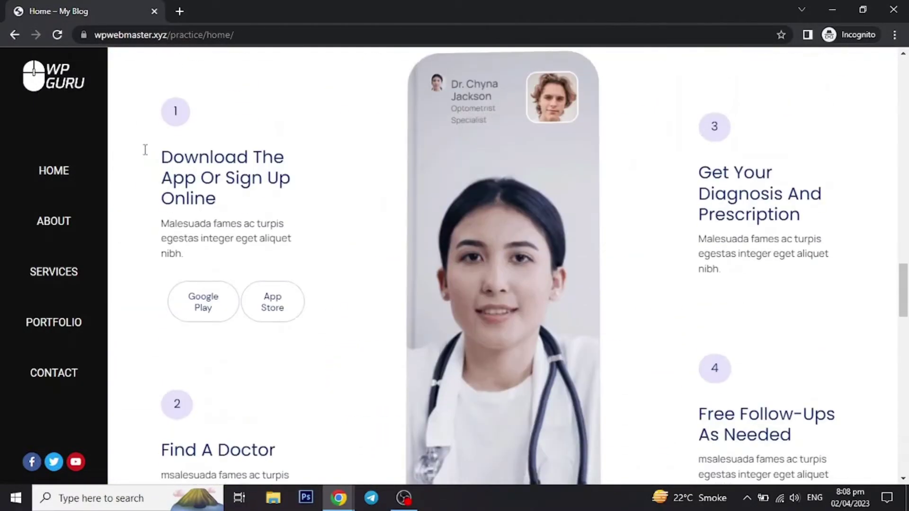
scroll(147, 156, up, 18)
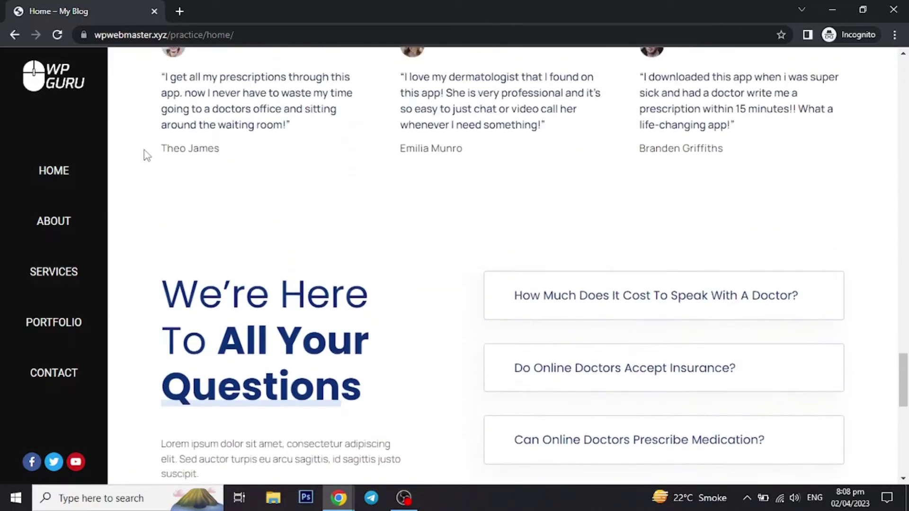
scroll(147, 155, up, 15)
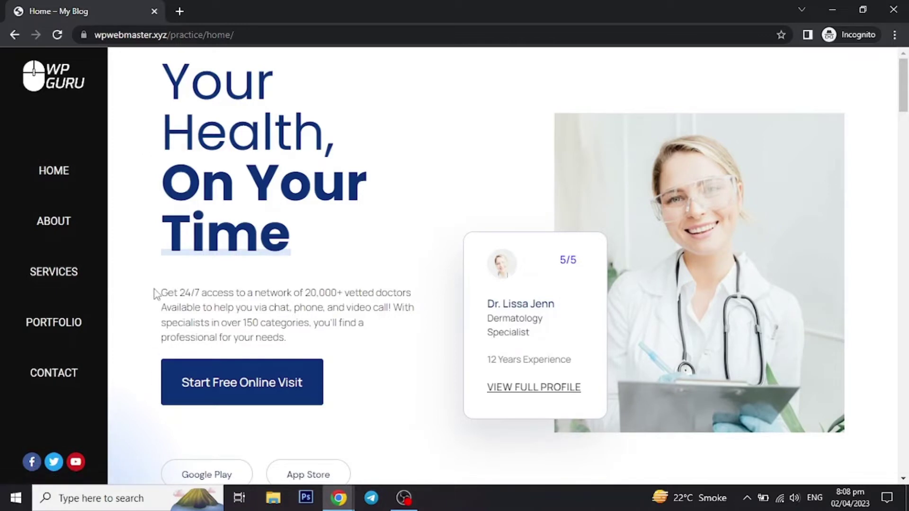
- Inspect the home page with responsive device emulation enabled and the DevTools window minimized
right_click(153, 153)
click(163, 341)
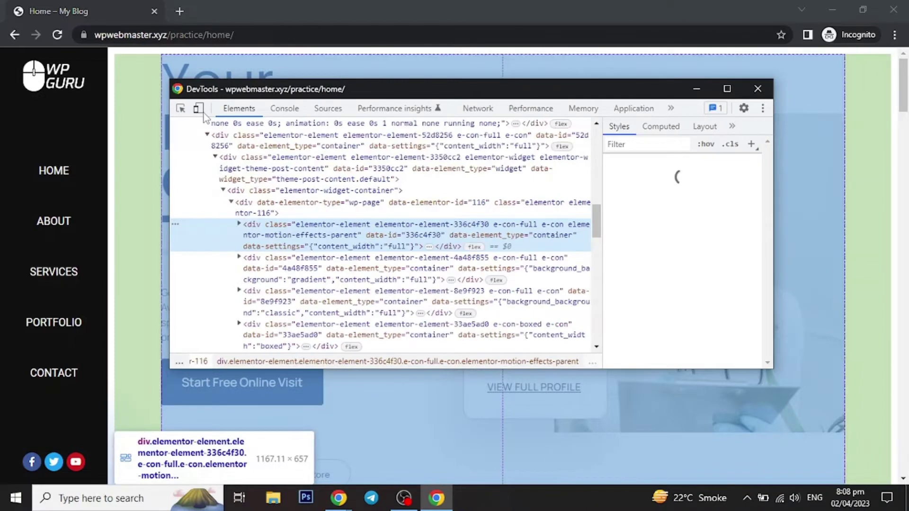
click(202, 111)
click(696, 88)
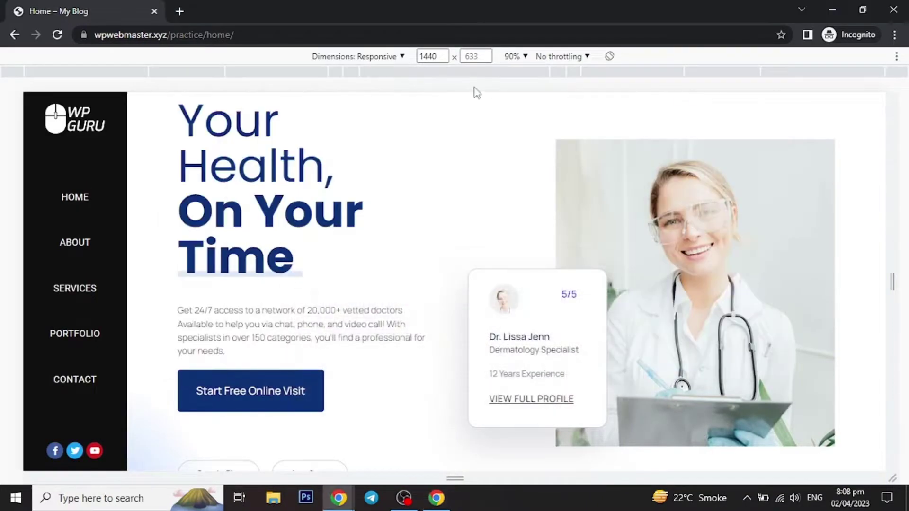
- Preview the home page at the Mobile M width of 375 px and examine its header and content
click(389, 74)
click(340, 75)
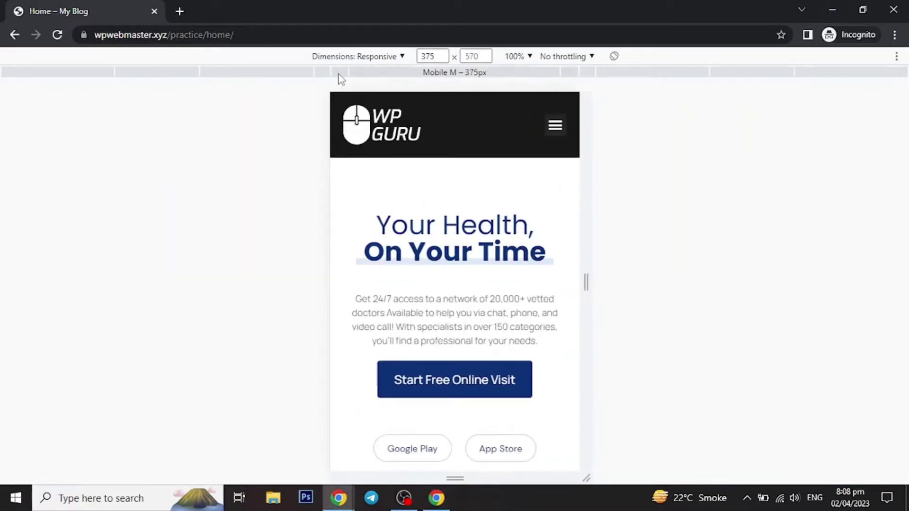
scroll(432, 218, down, 2)
scroll(432, 218, up, 2)
scroll(432, 219, down, 10)
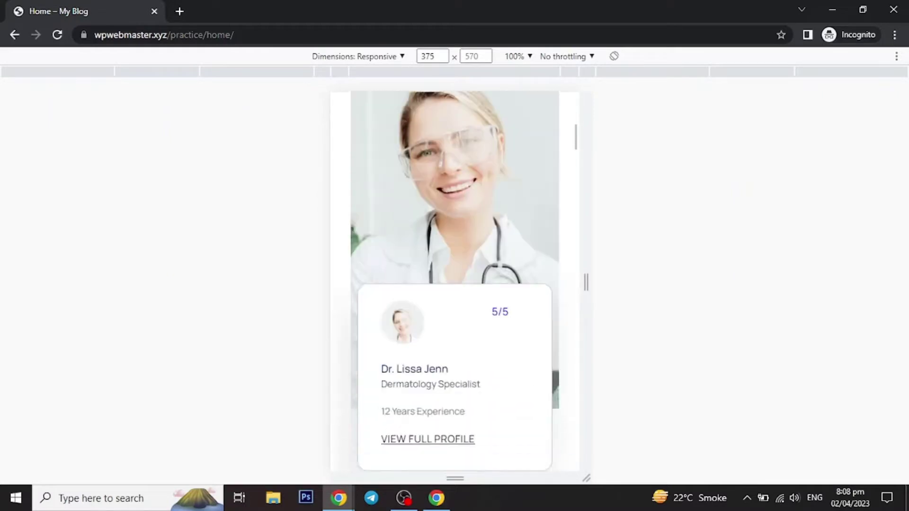
scroll(432, 219, up, 10)
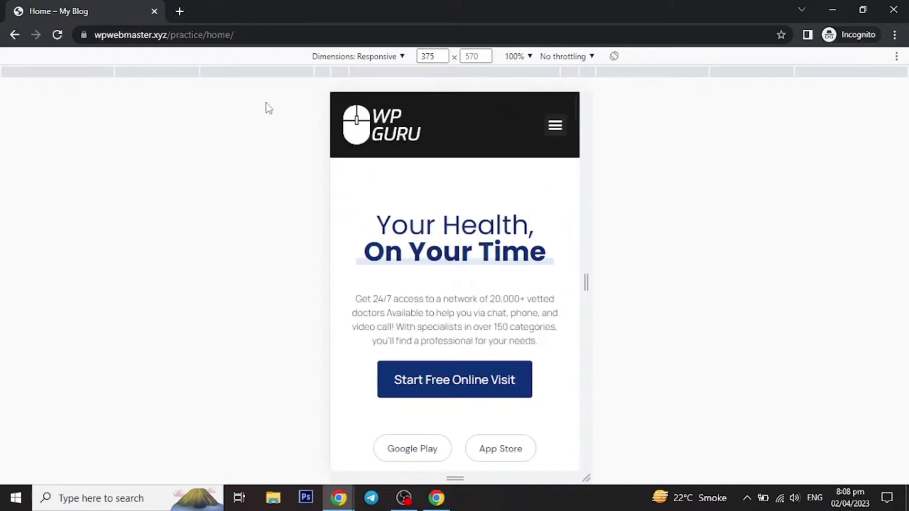
- Preview the home page at the 768 px tablet width and examine how the side header behaves with the content
click(246, 77)
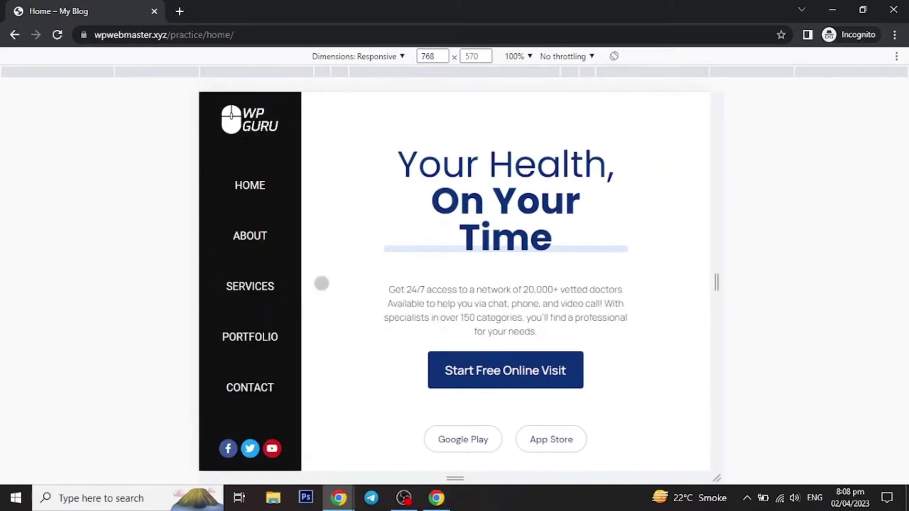
scroll(367, 260, down, 10)
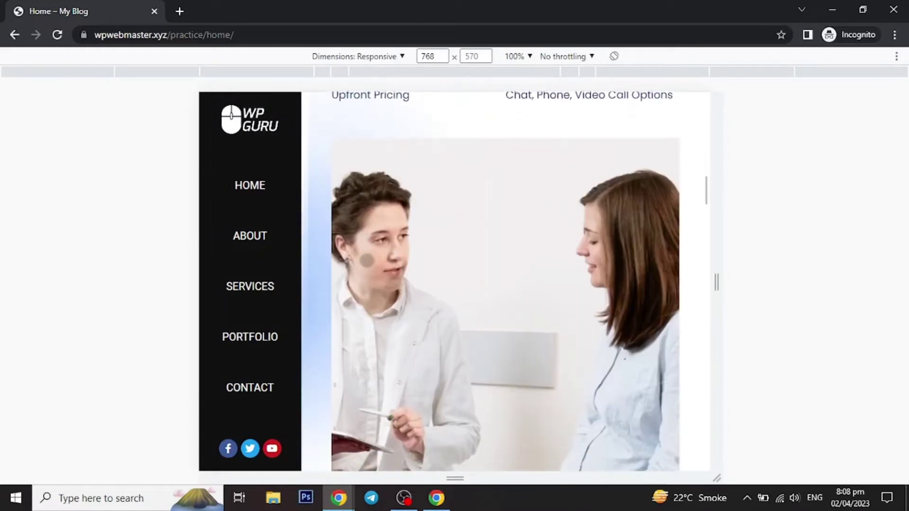
scroll(367, 260, up, 10)
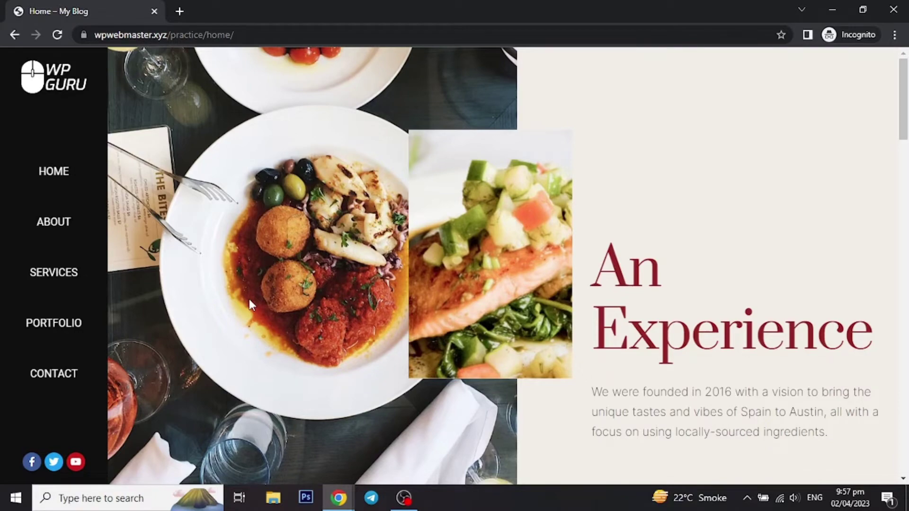
- Examine the restaurant version of the home page alongside its vertical side header
scroll(173, 298, down, 8)
scroll(174, 299, down, 6)
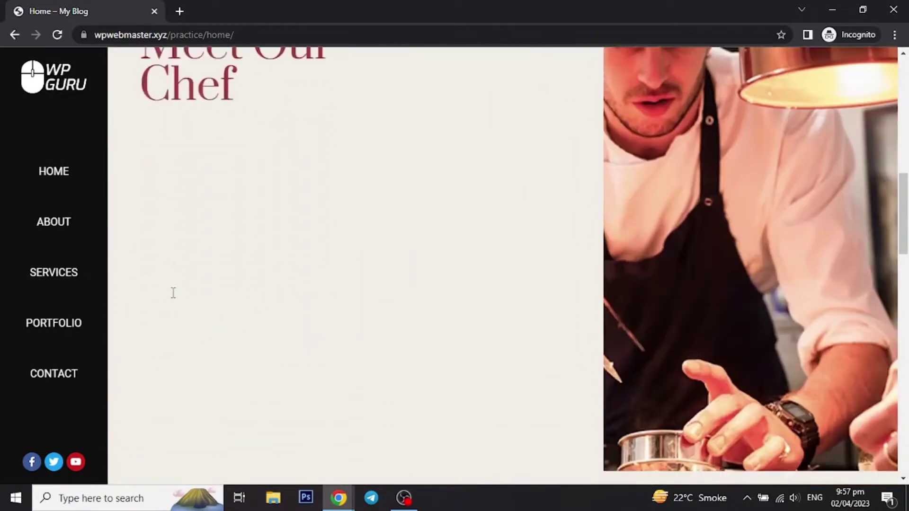
scroll(174, 298, up, 3)
scroll(173, 298, up, 8)
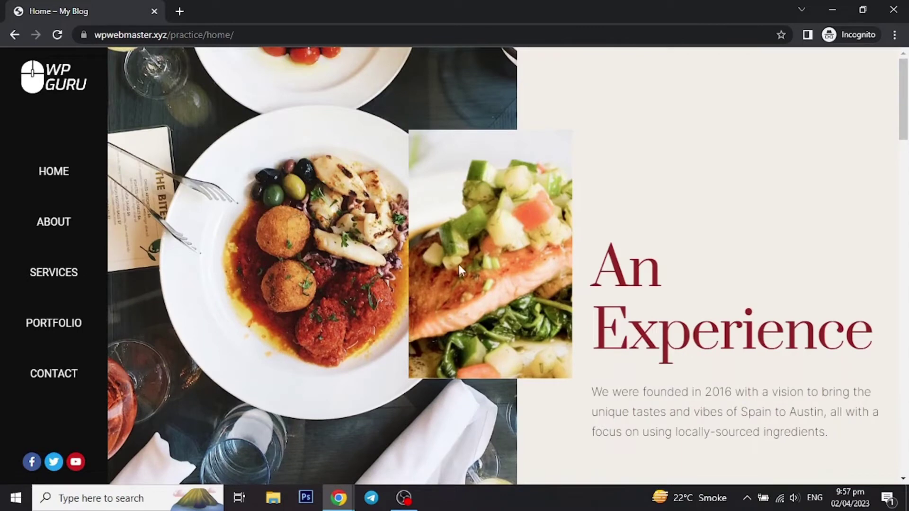
scroll(218, 311, down, 1)
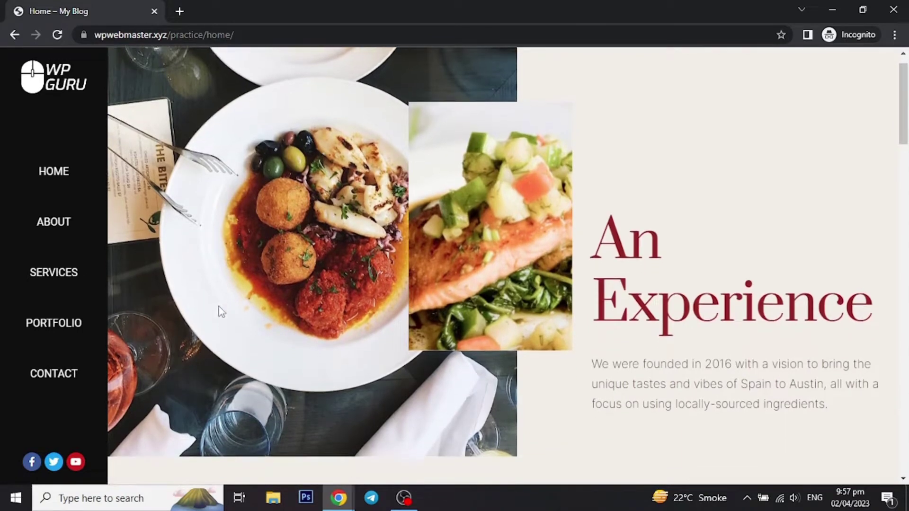
scroll(218, 311, up, 1)
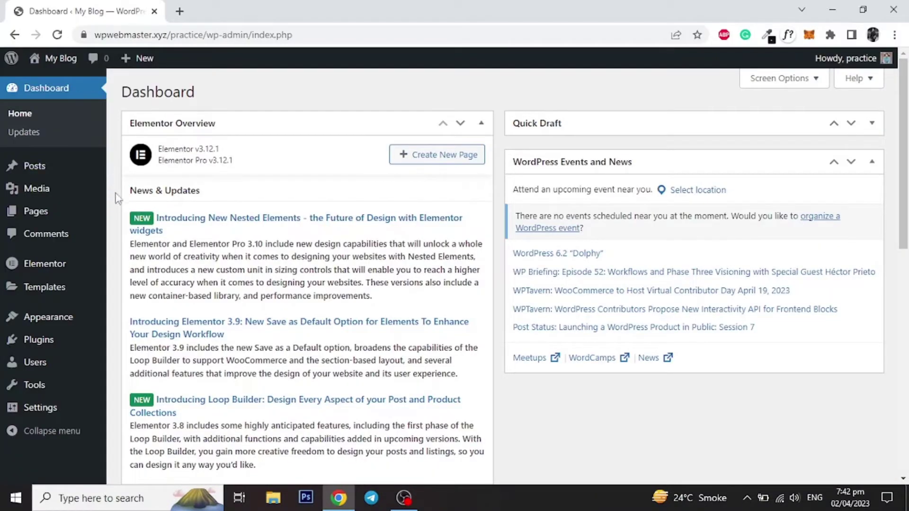
- Check the list of installed plugins on the WordPress site
mouse_move(88, 349)
click(142, 341)
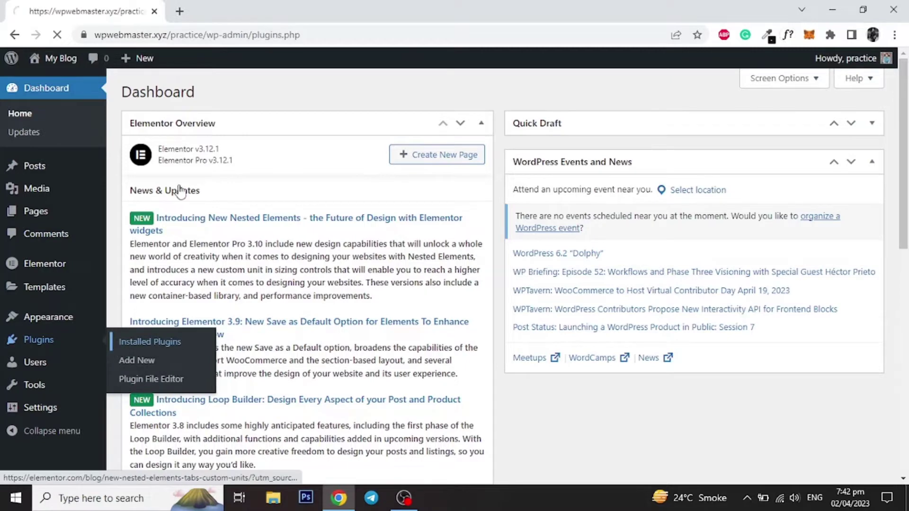
- Create a Single Page template named "Single Page Template" and dismiss the template library to start from a blank layout
mouse_move(52, 239)
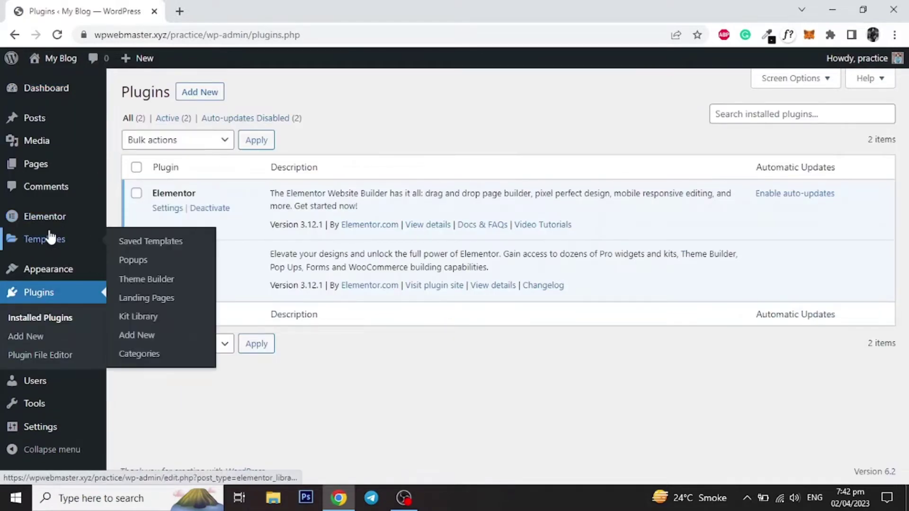
click(141, 333)
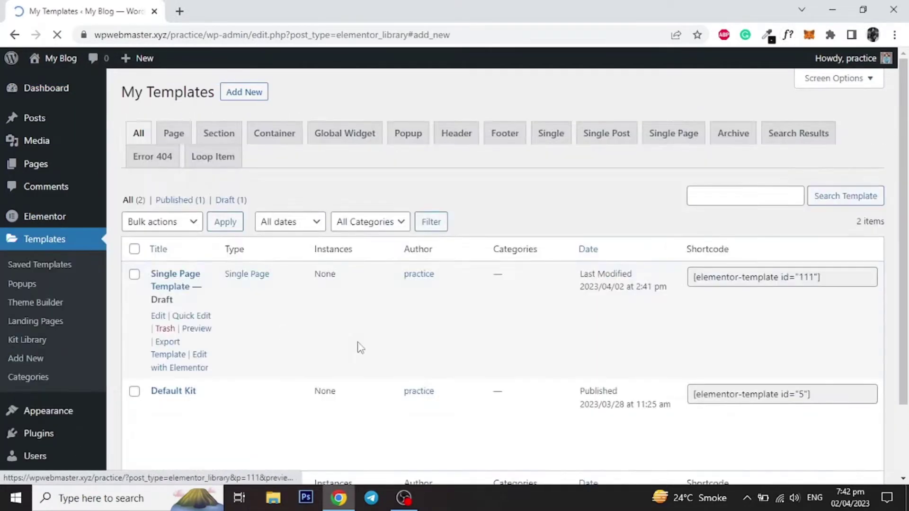
click(501, 260)
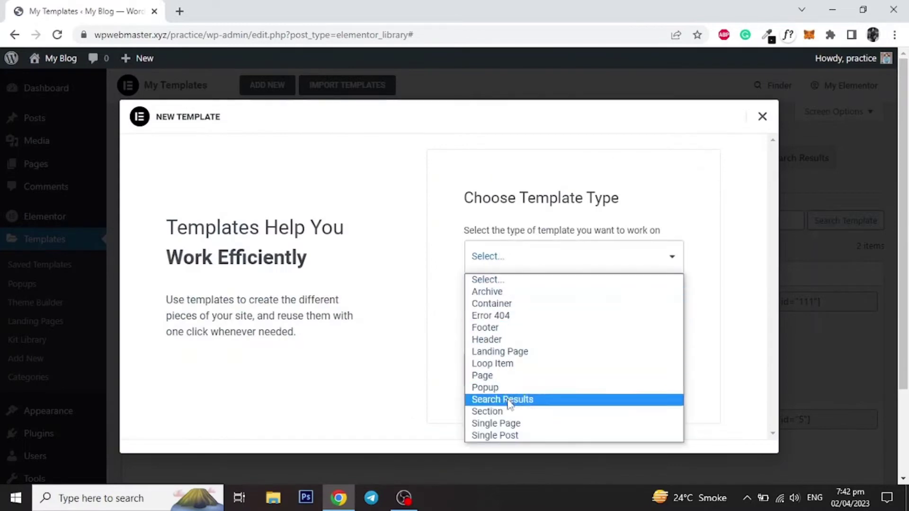
click(509, 423)
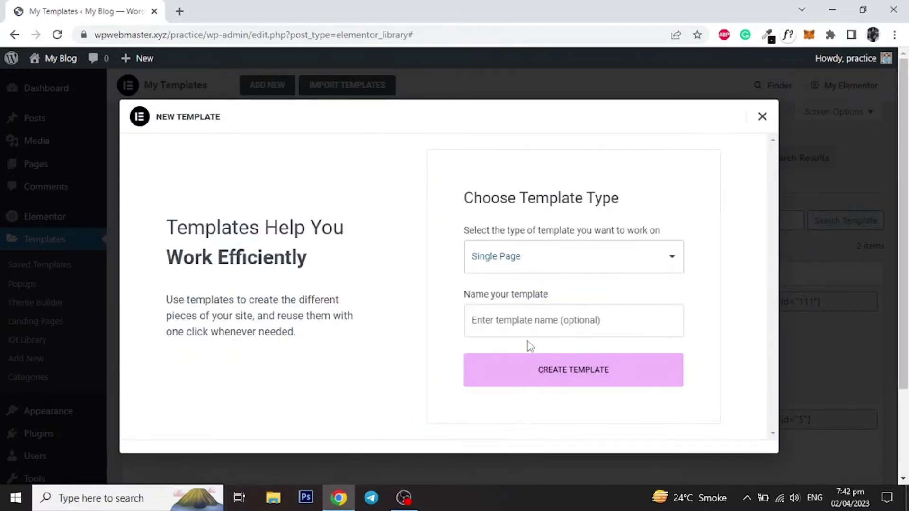
click(529, 321)
text(Single Page Template)
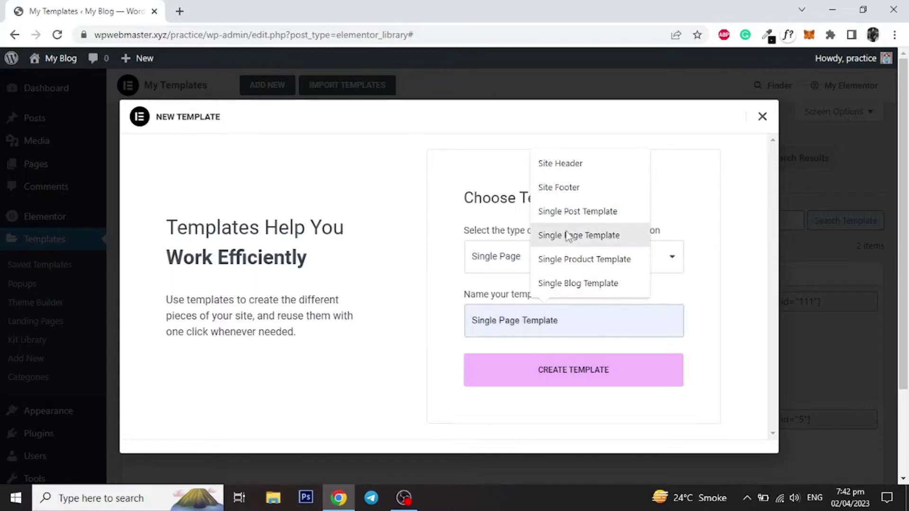
click(568, 236)
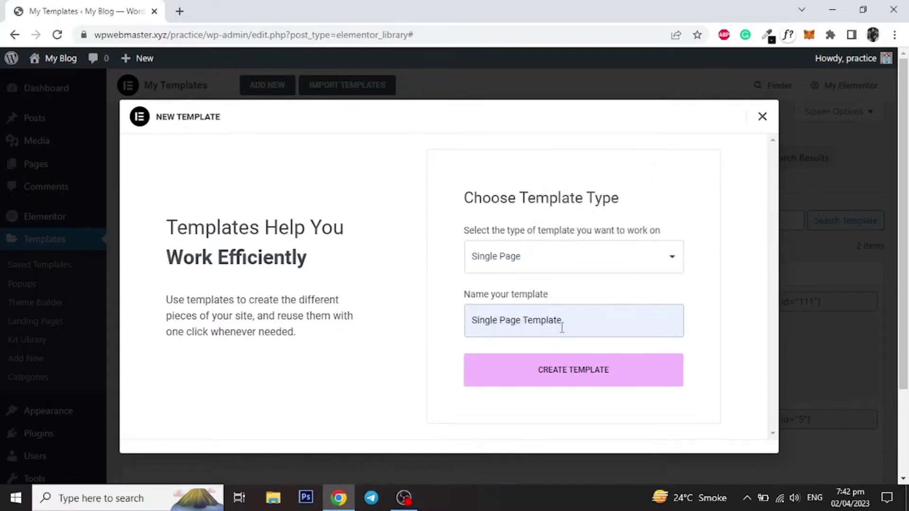
click(569, 379)
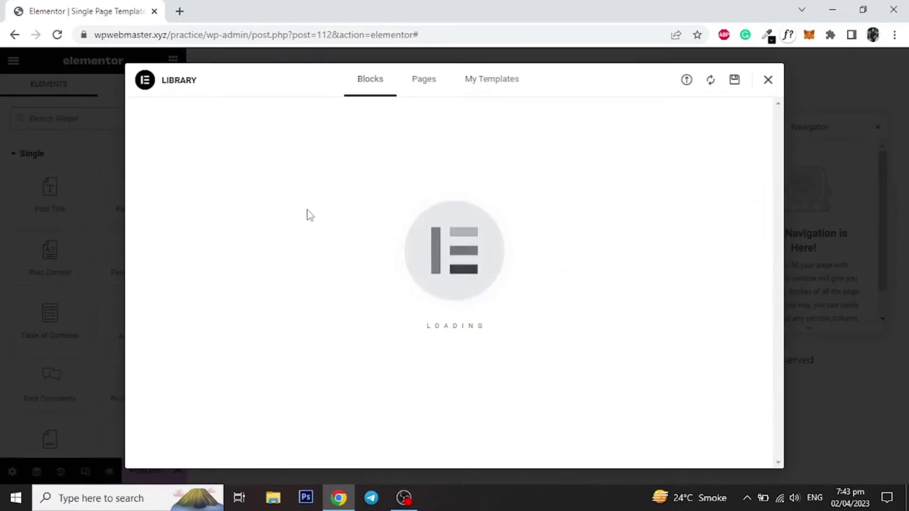
click(767, 80)
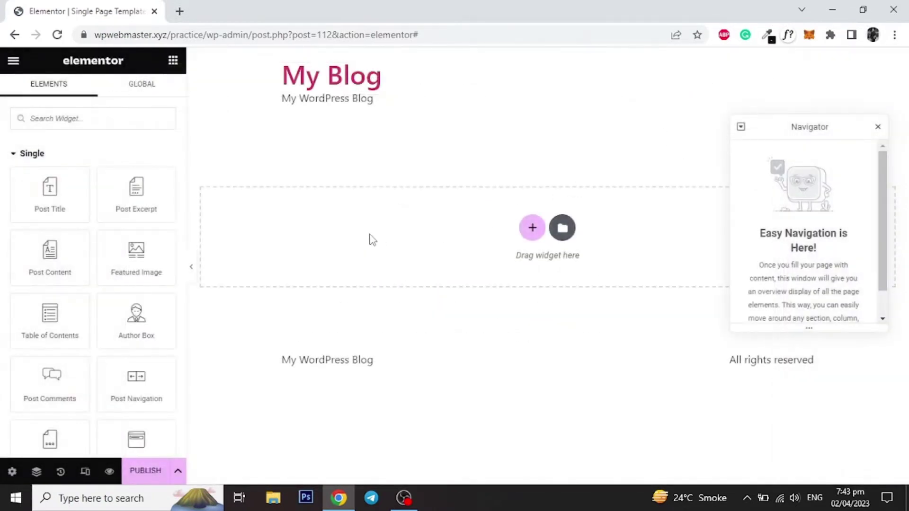
- Set the template's page layout to Elementor Canvas
click(12, 471)
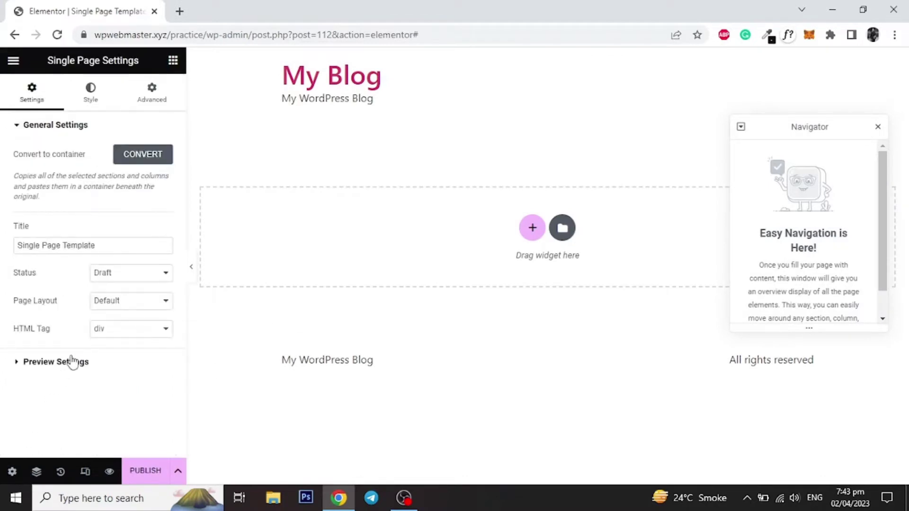
click(122, 302)
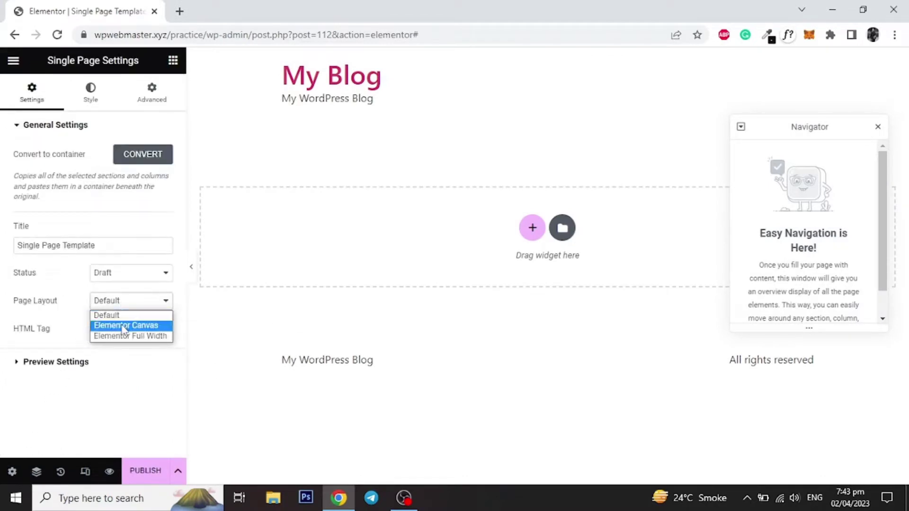
click(123, 326)
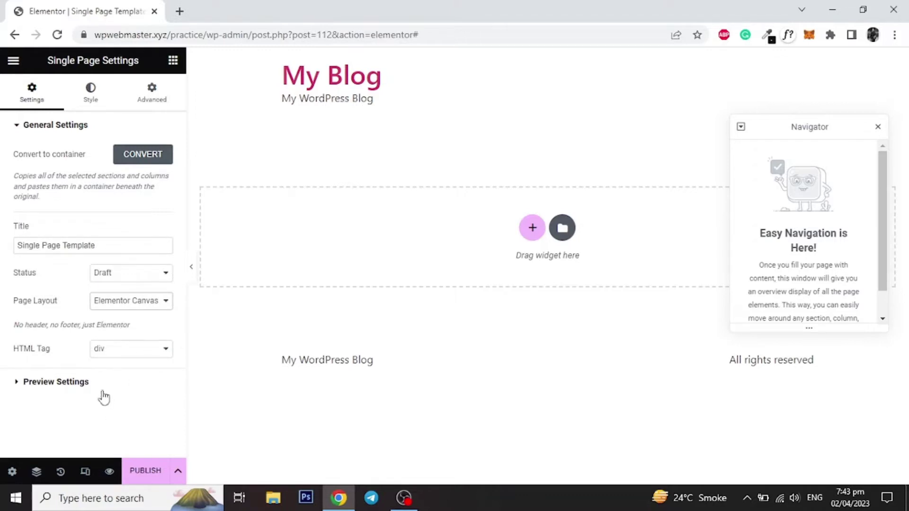
- Set the template to preview dynamic content as Page and apply the preview
click(57, 383)
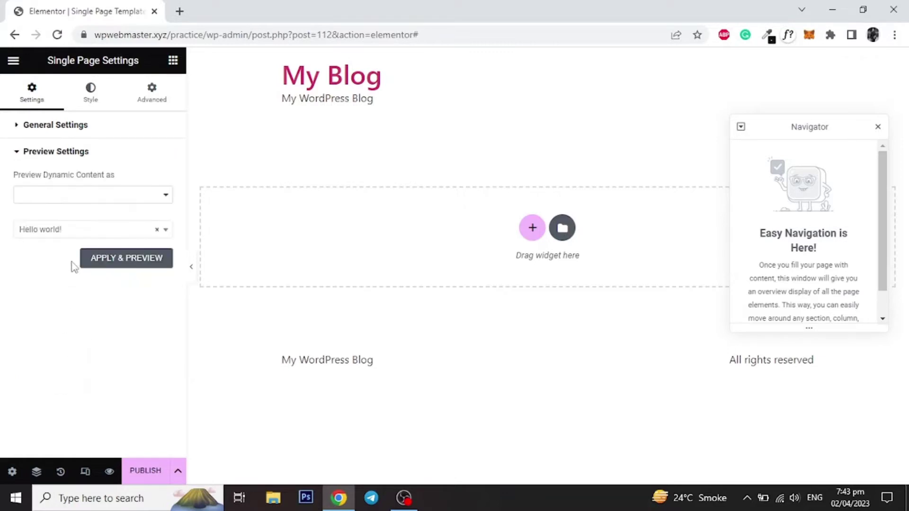
click(113, 194)
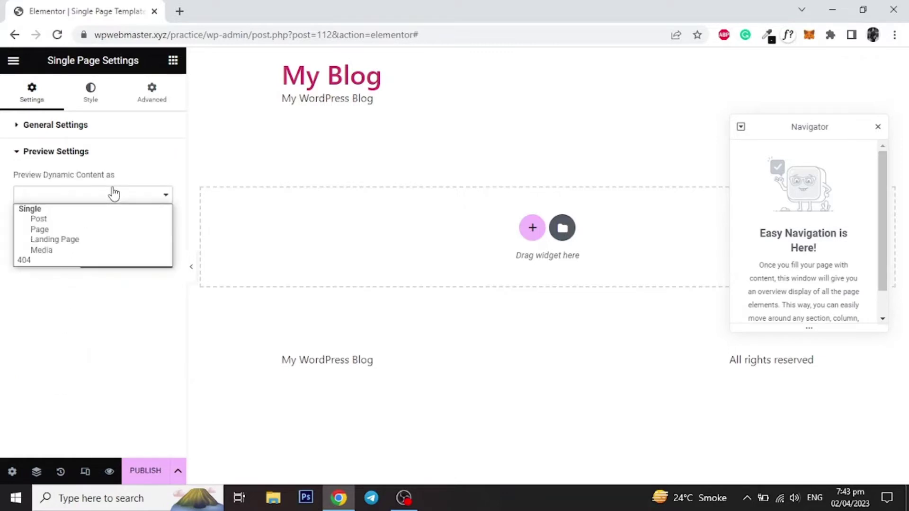
click(75, 229)
click(118, 259)
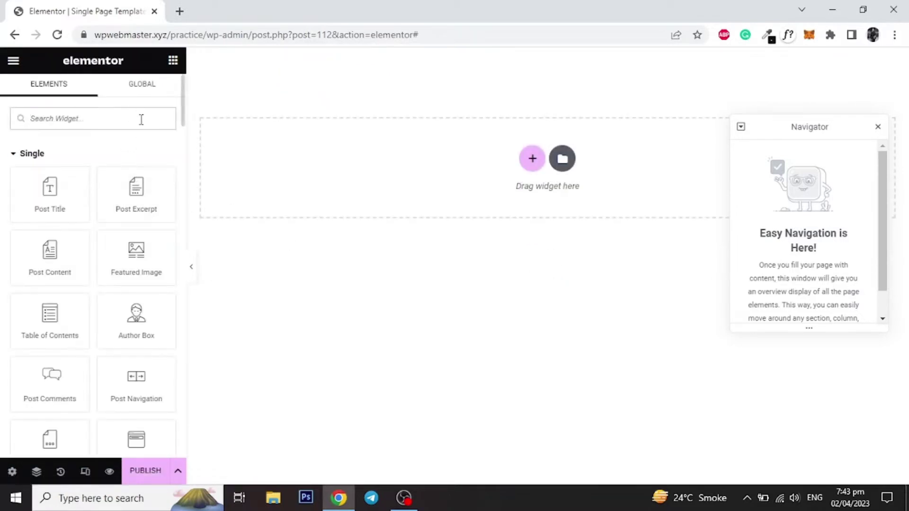
- Add a container with two equal columns and set its content width to Full Width
click(533, 163)
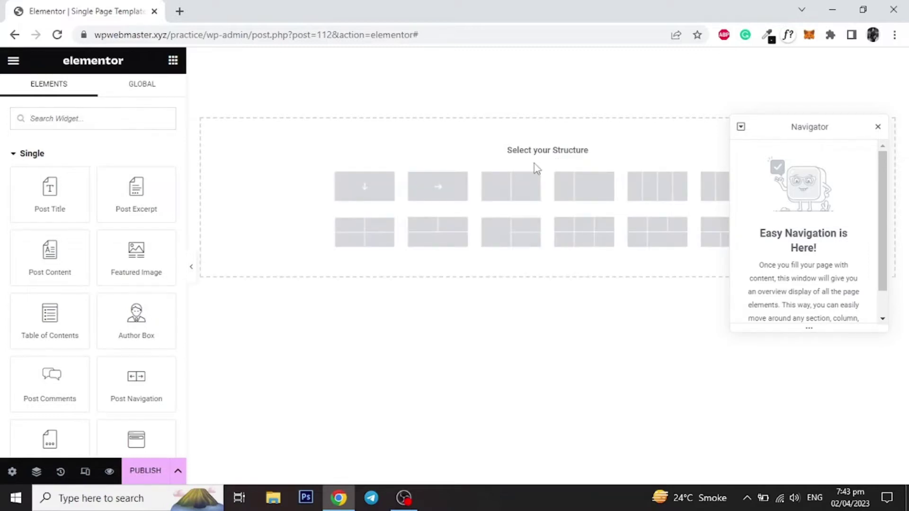
click(509, 191)
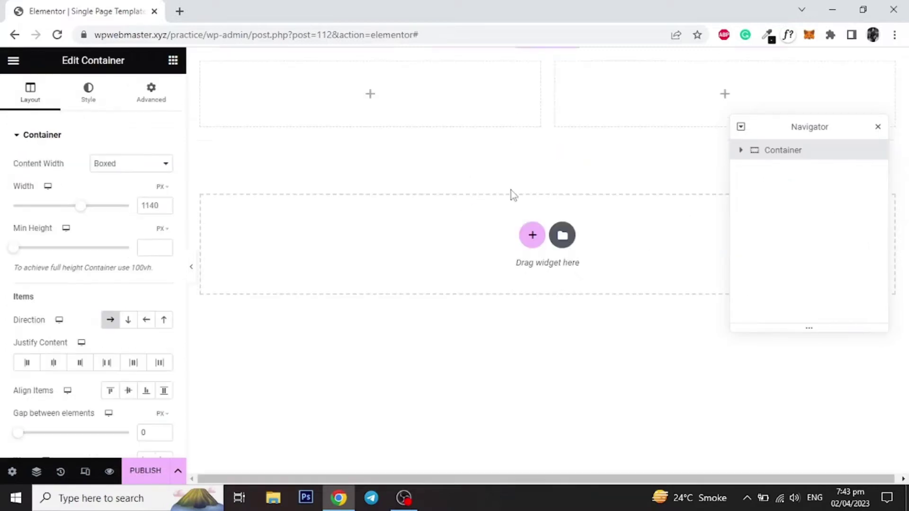
click(113, 164)
click(116, 186)
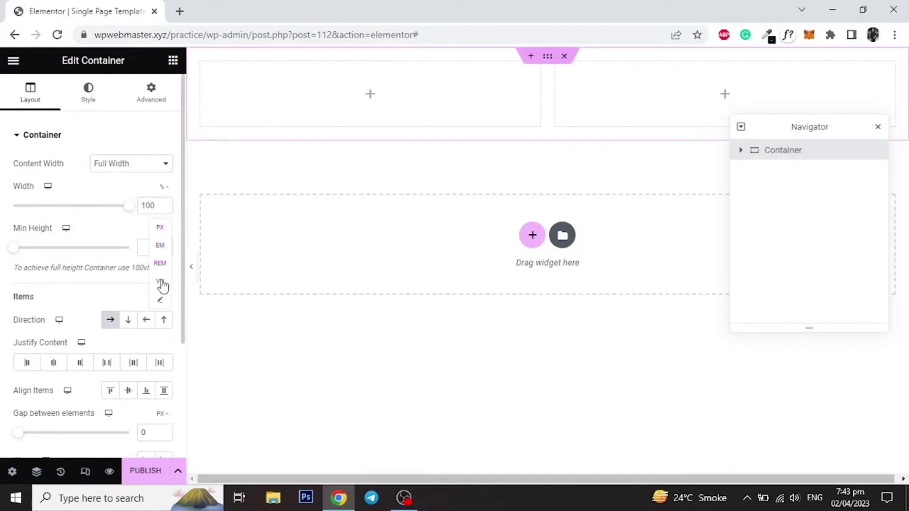
- Set the parent container's minimum height to 100 VH
click(161, 283)
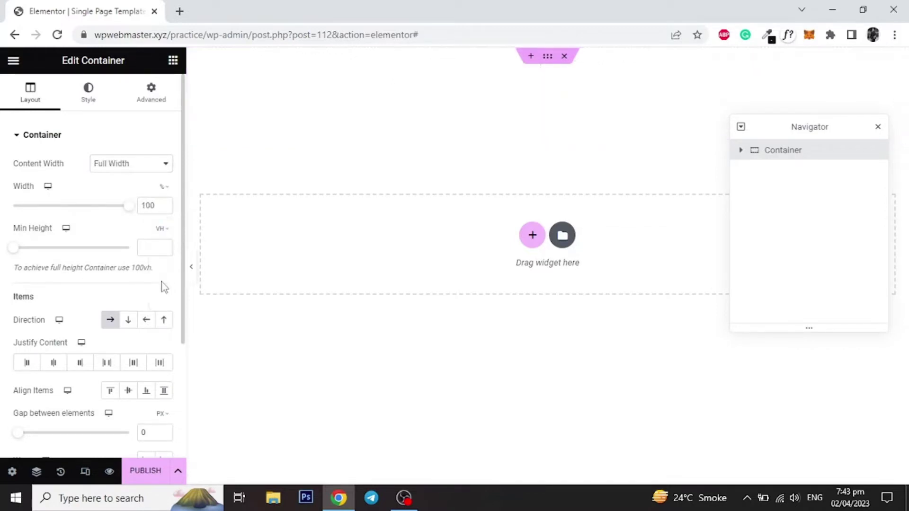
click(149, 251)
text(100)
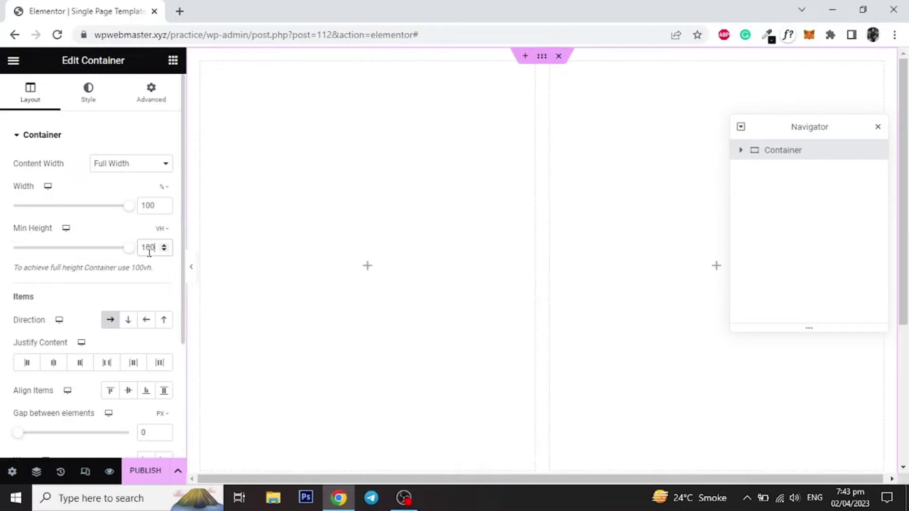
- Set the parent container's padding to 0 px on all sides
click(151, 95)
text(0)
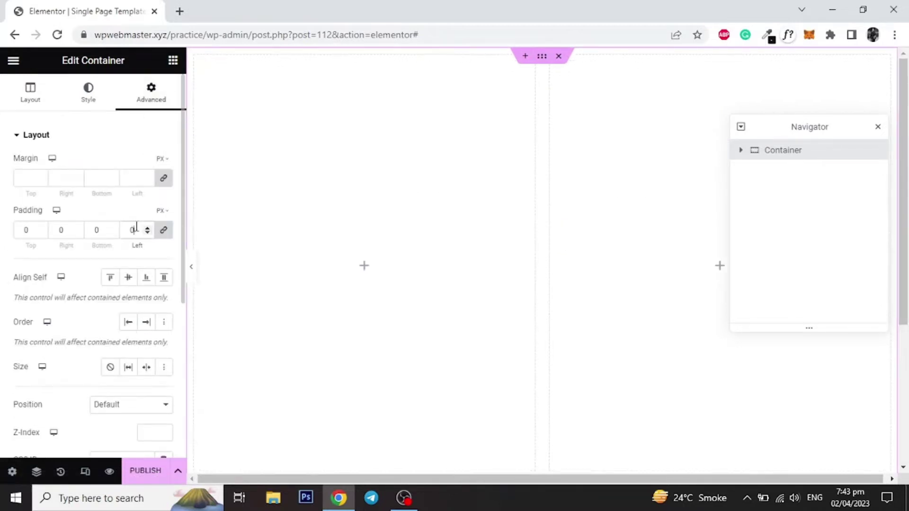
- Set the left inner container's width to 12% and the right inner container's width to 88%
click(198, 60)
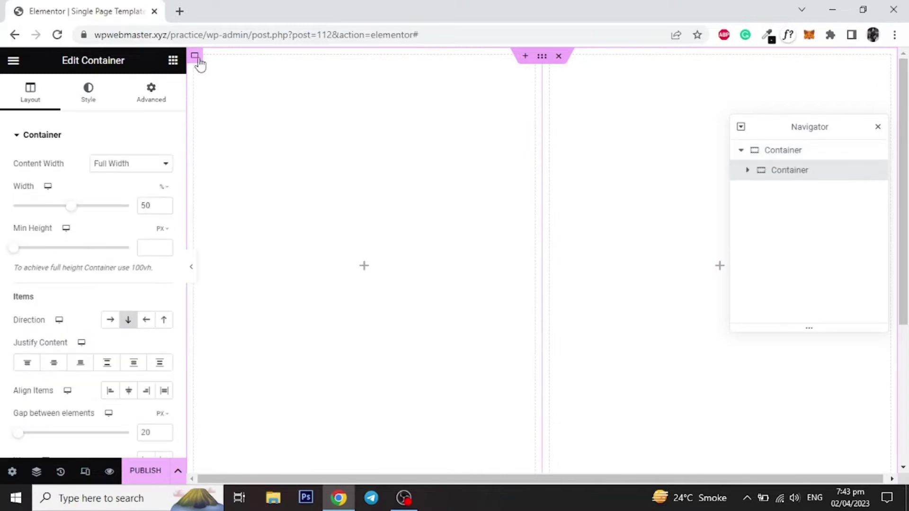
double_click(144, 205)
text(12)
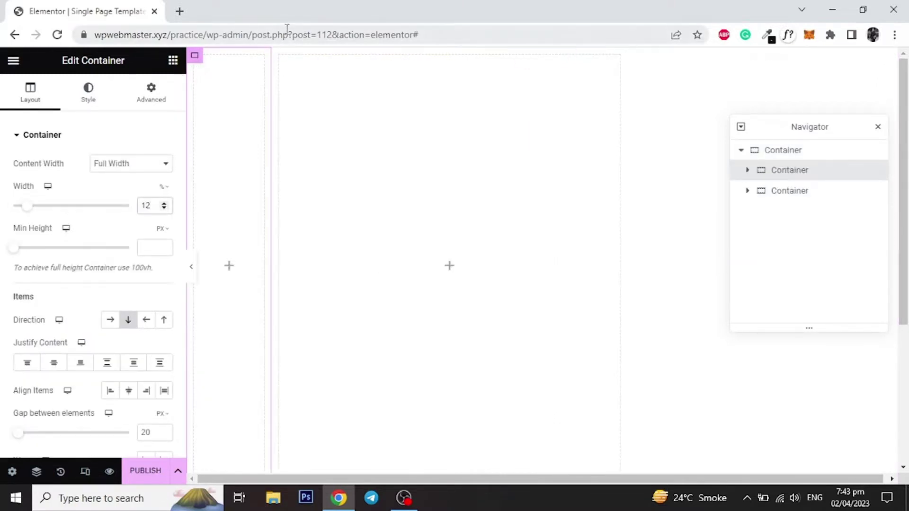
click(280, 56)
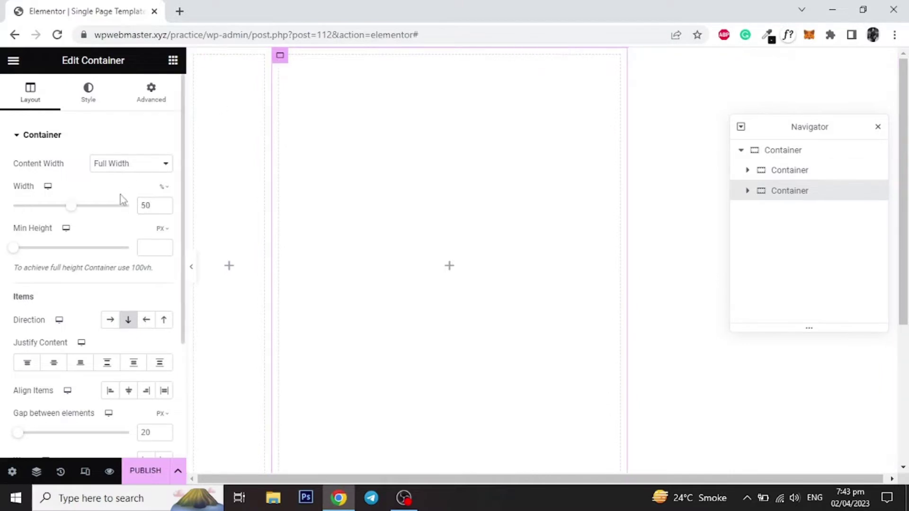
double_click(145, 203)
text(88)
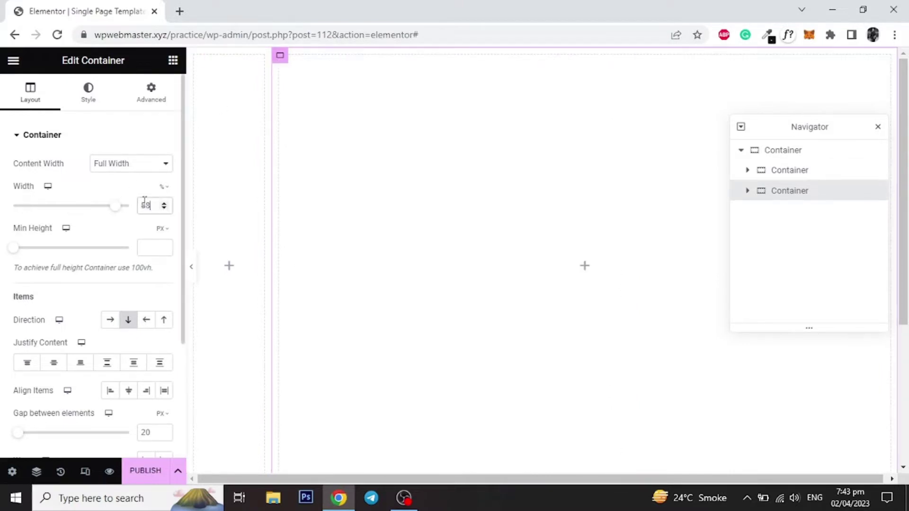
- Give the left inner container a classic background in near-black #101010
click(196, 60)
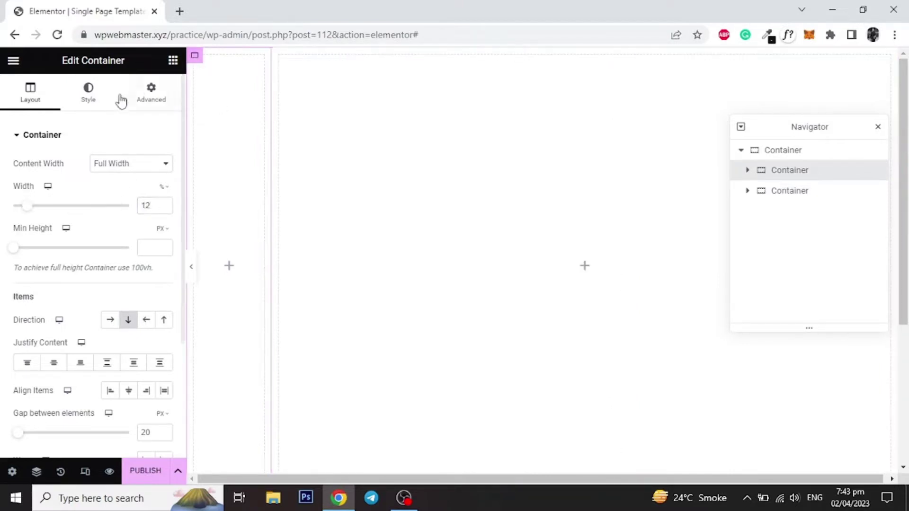
click(88, 94)
click(119, 192)
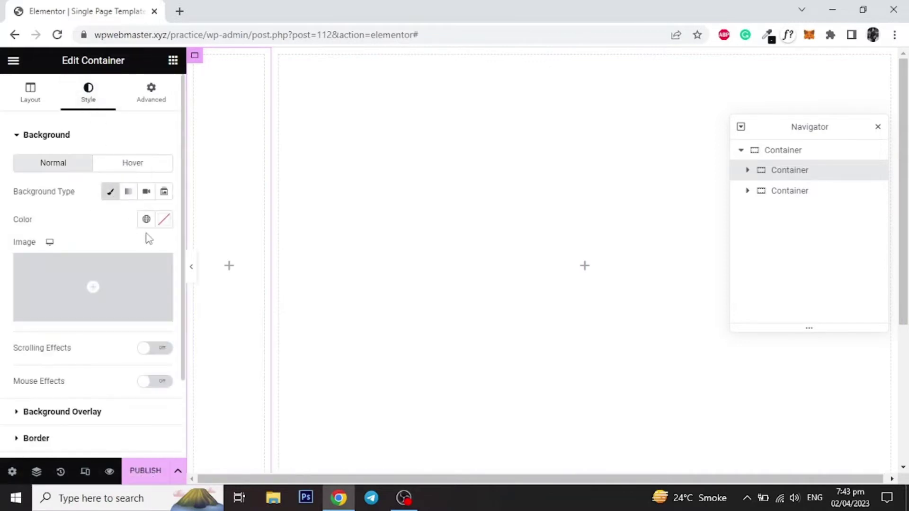
click(165, 229)
text(#171717)
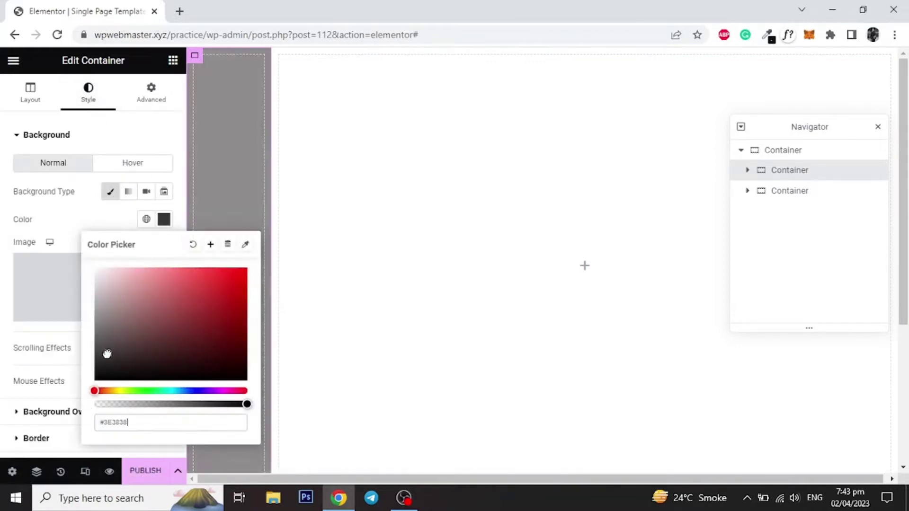
drag(87, 376, 86, 378)
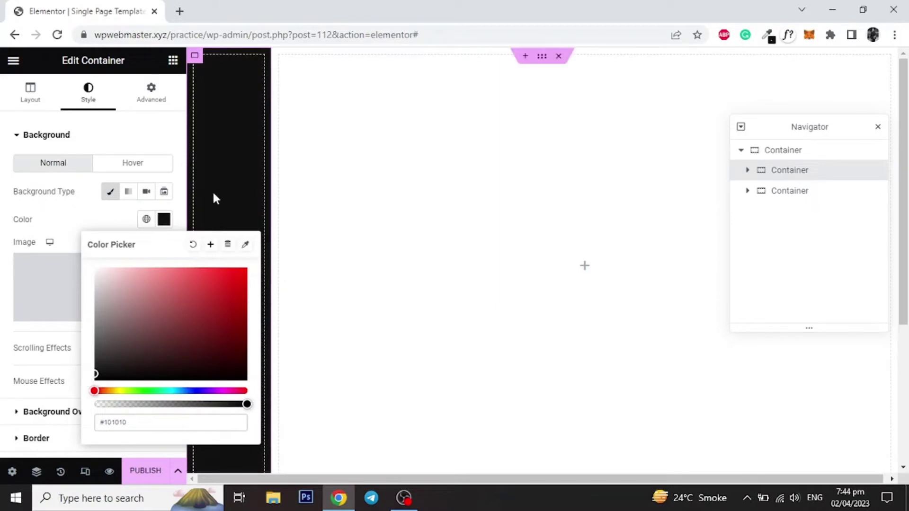
click(110, 219)
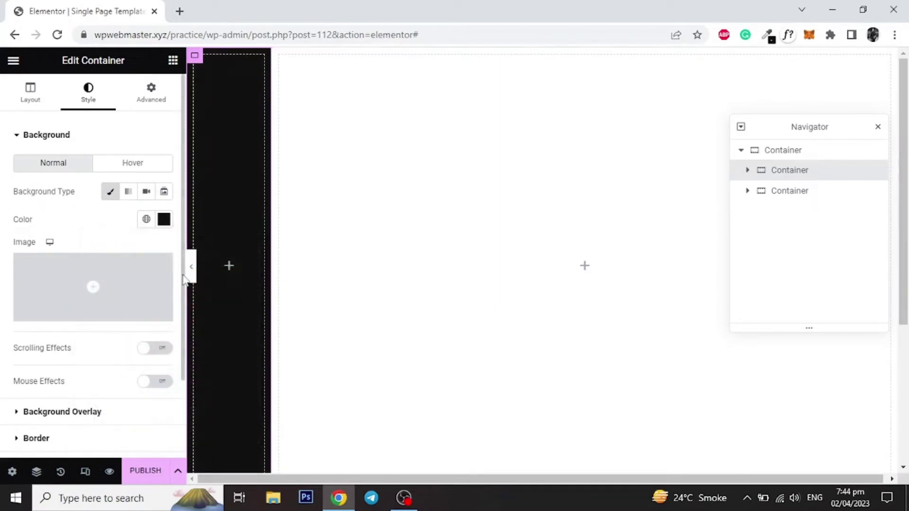
- Add an Image widget to the dark left container
click(229, 266)
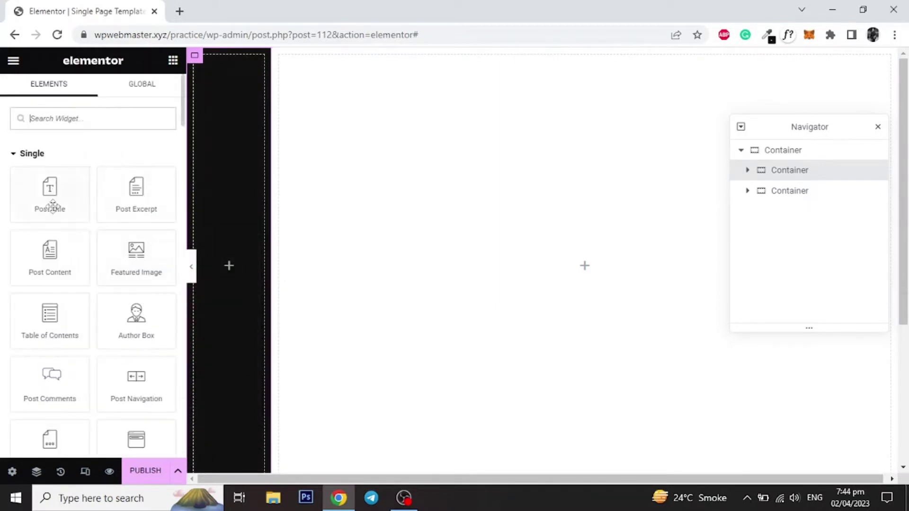
scroll(52, 206, down, 3)
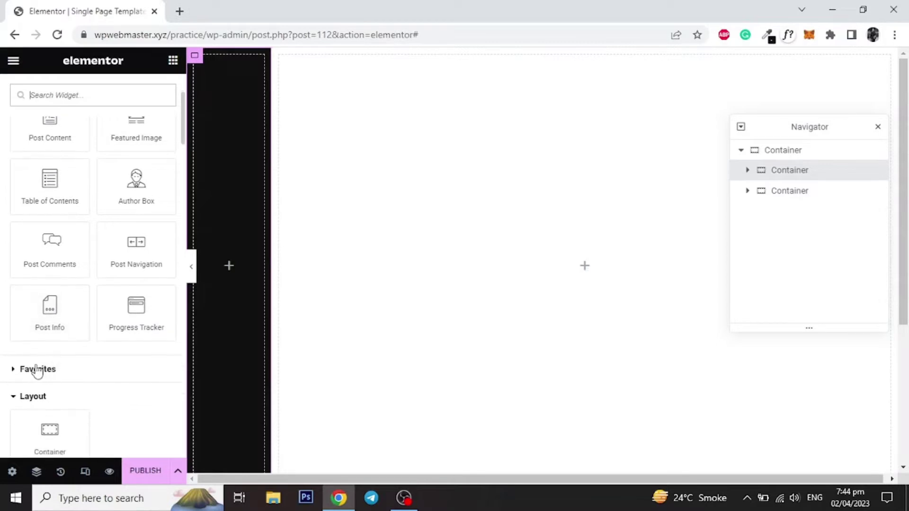
scroll(38, 372, up, 2)
scroll(34, 362, down, 3)
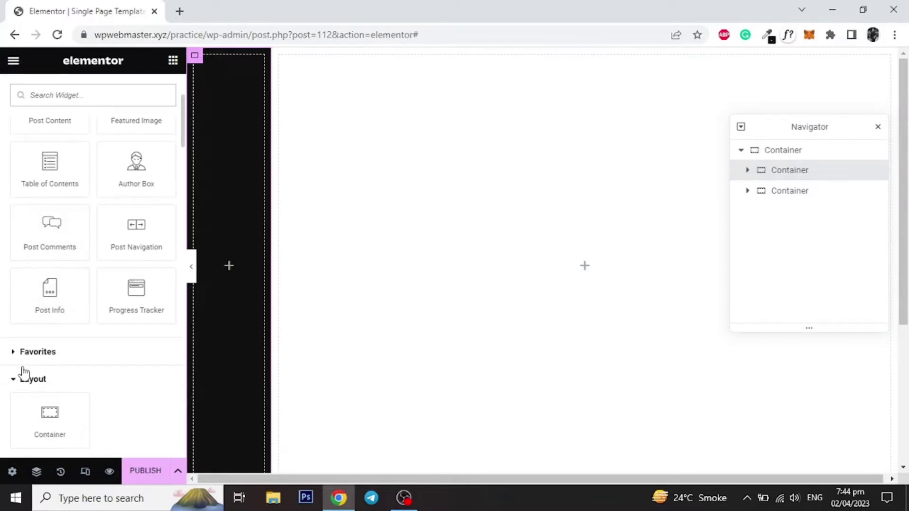
scroll(24, 372, down, 2)
scroll(53, 398, down, 2)
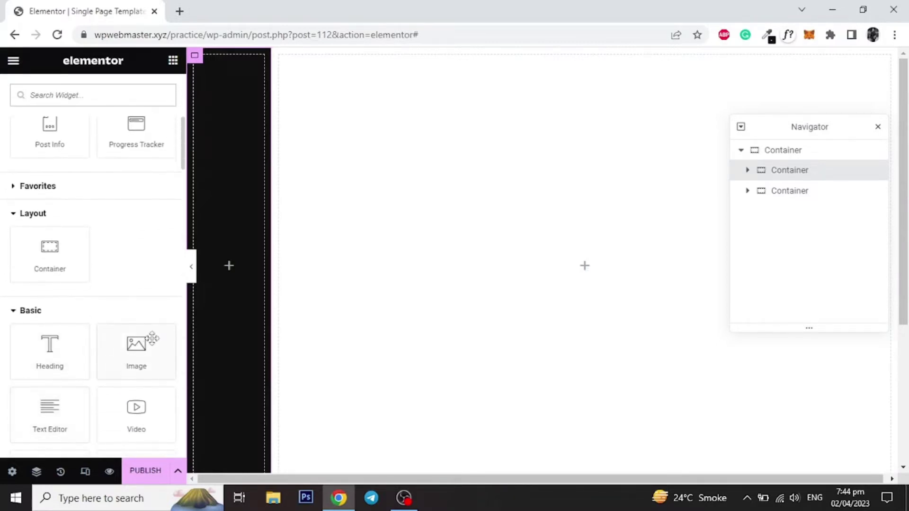
drag(133, 358, 226, 256)
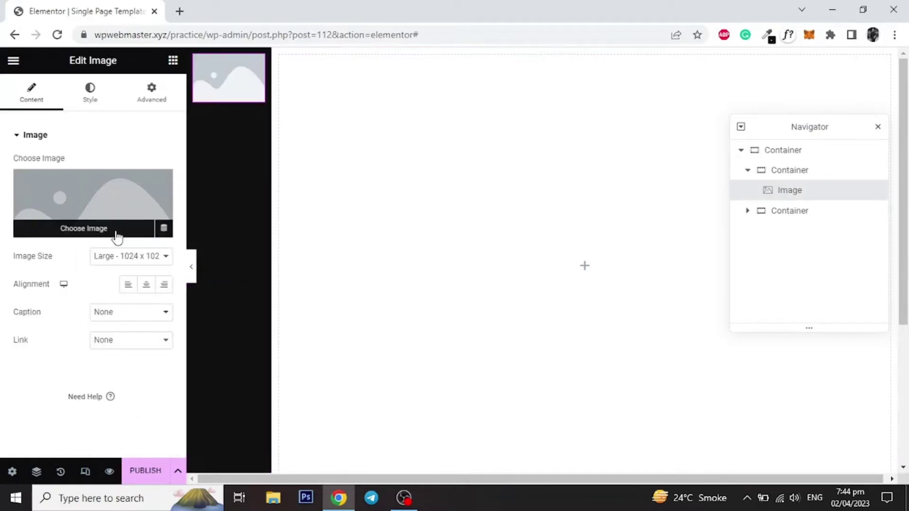
- Set the image size to Full and insert the white WP GURU logo from the media library
click(117, 259)
click(113, 332)
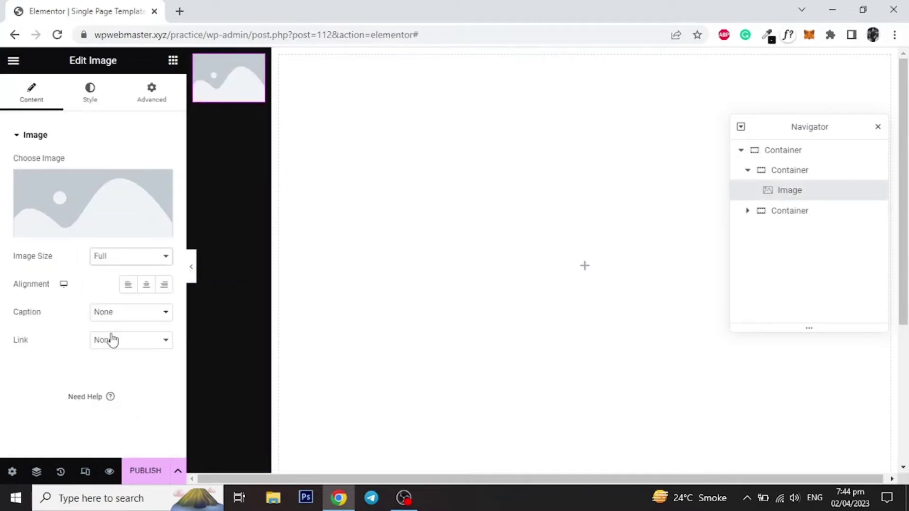
click(108, 231)
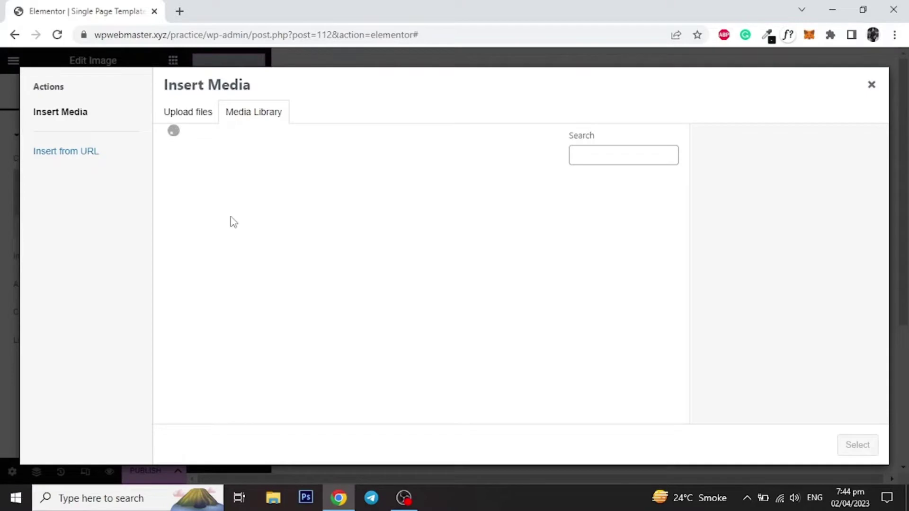
click(225, 322)
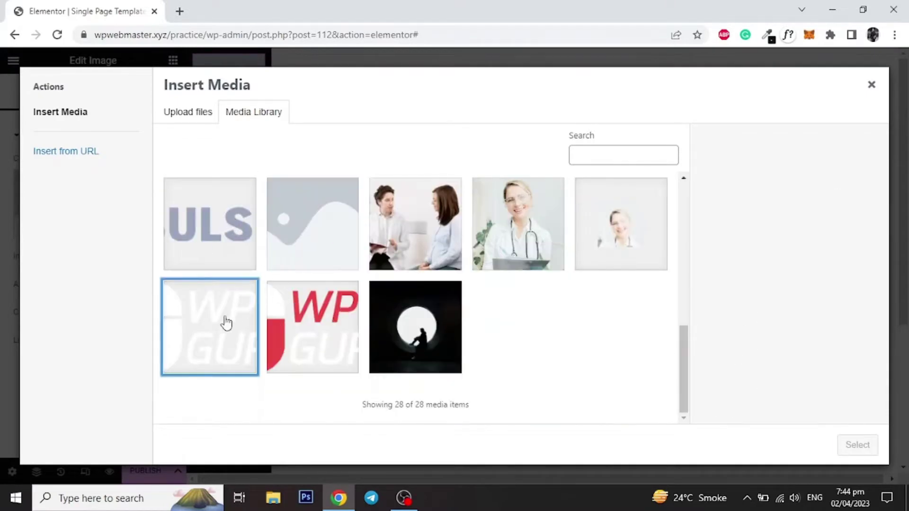
click(866, 445)
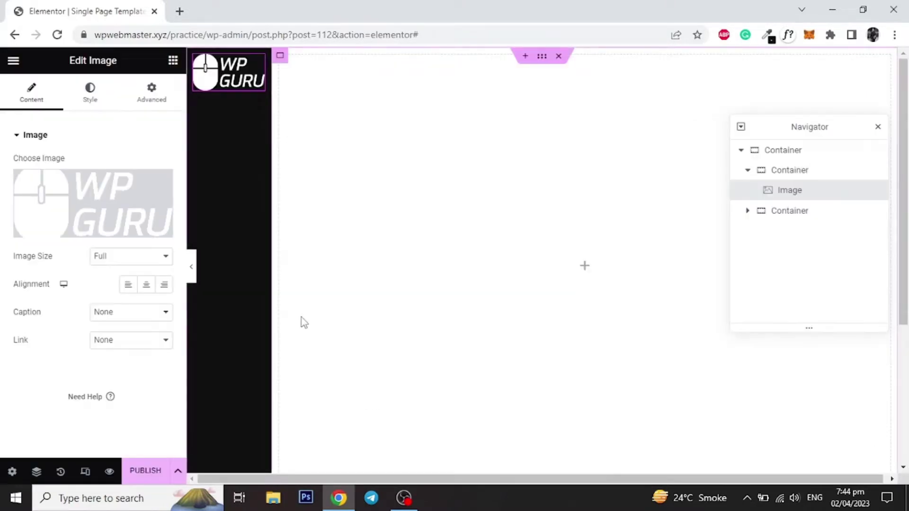
- Set the logo image's width to 75%
click(85, 105)
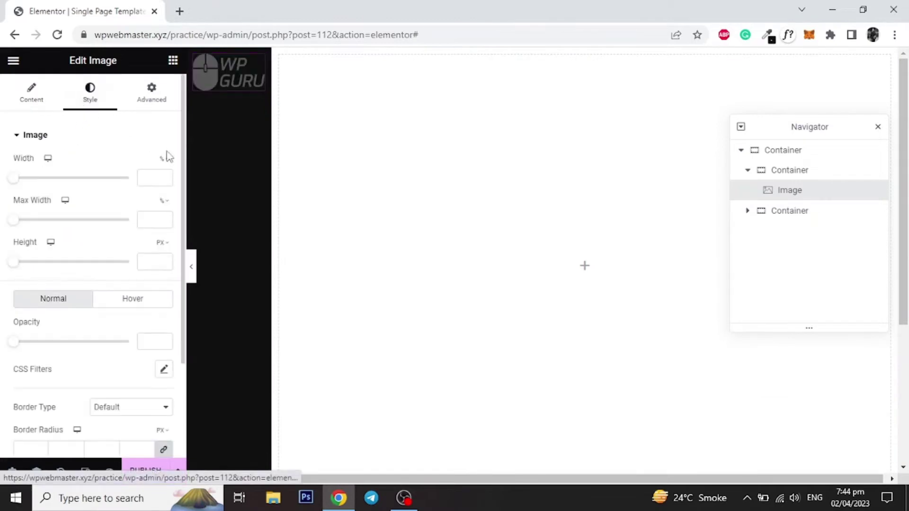
click(151, 180)
text(75)
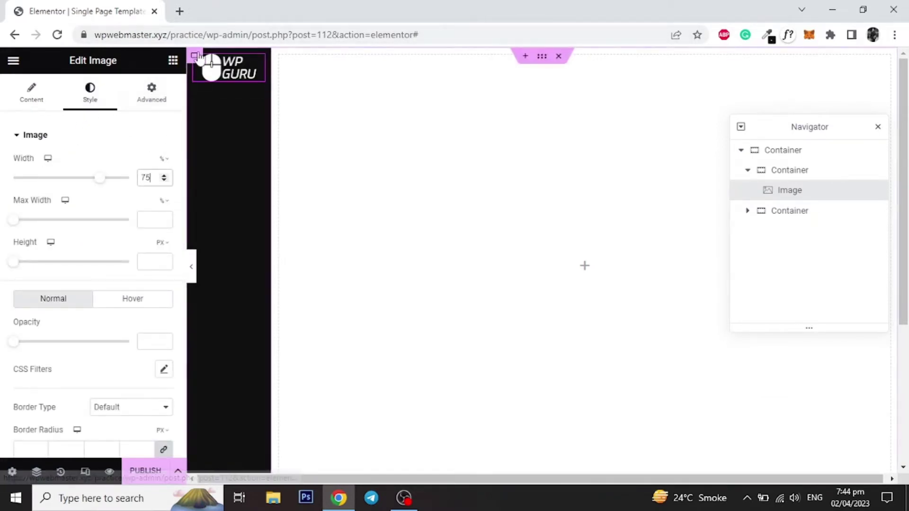
- Set the left container's padding to 20 px on all sides
click(195, 56)
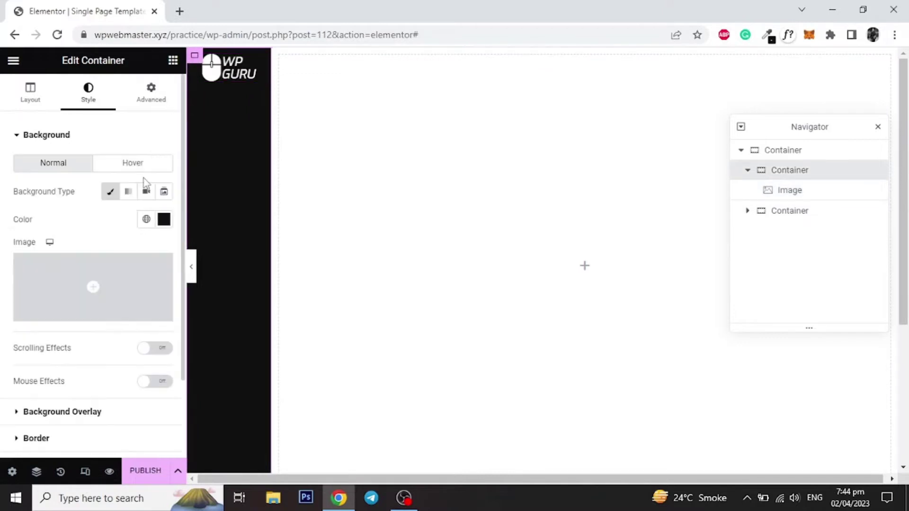
click(155, 100)
text(20)
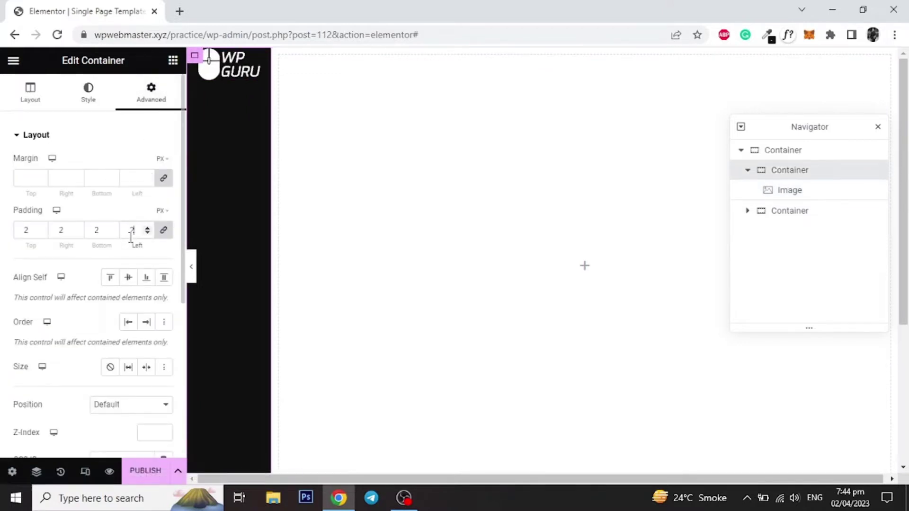
- Find the WordPress Menu widget by searching for "nav" and add it below the logo in the left container
click(173, 60)
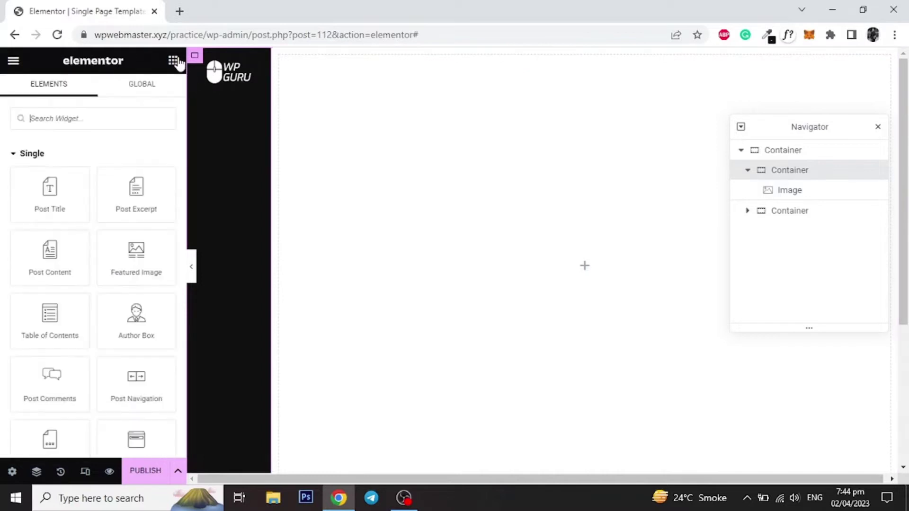
click(102, 118)
text(nav)
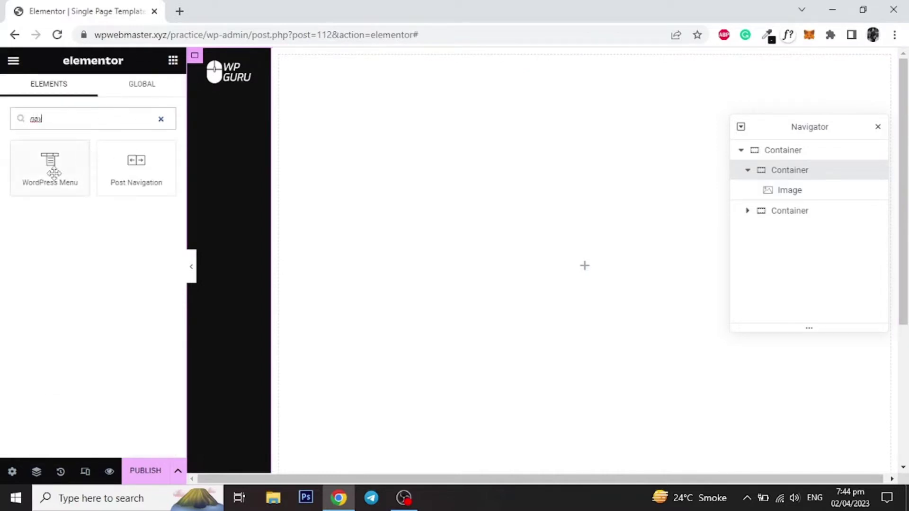
drag(77, 187, 227, 80)
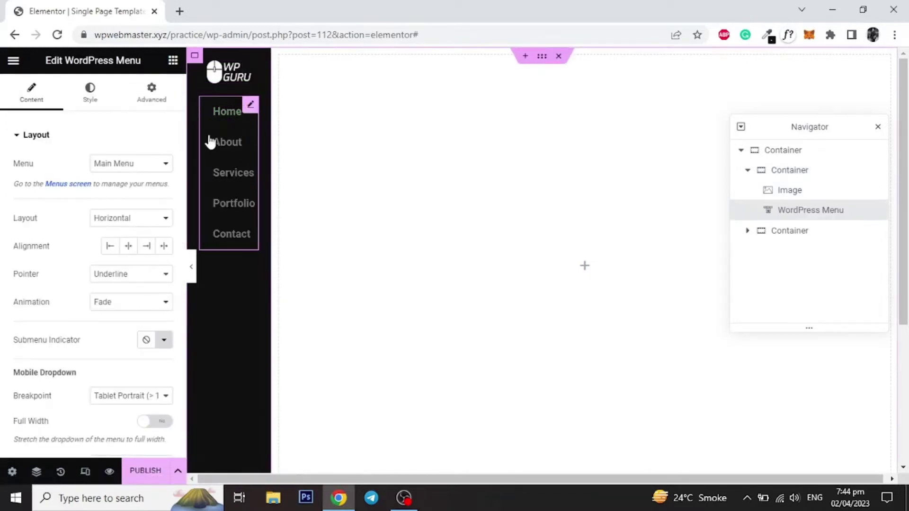
- Set the menu's layout to Vertical, centre its alignment and change the pointer to Text
click(126, 218)
click(112, 240)
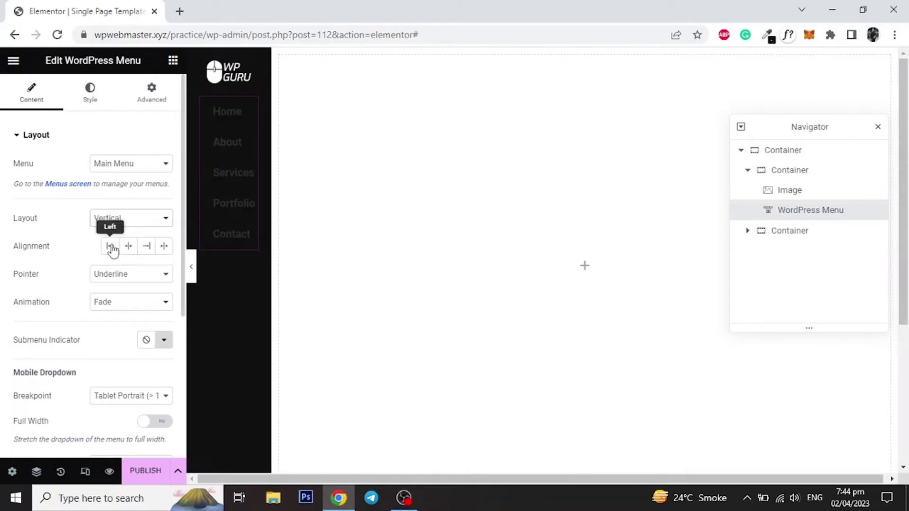
click(128, 246)
click(116, 274)
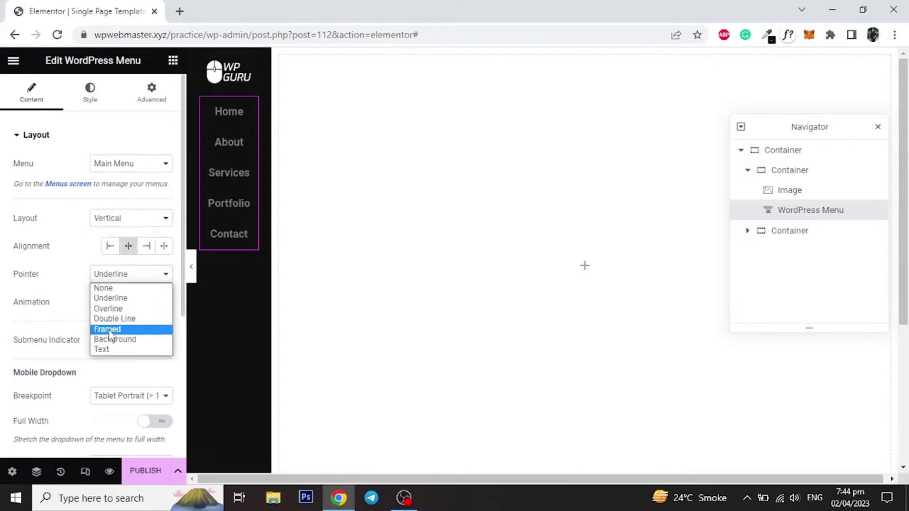
click(105, 349)
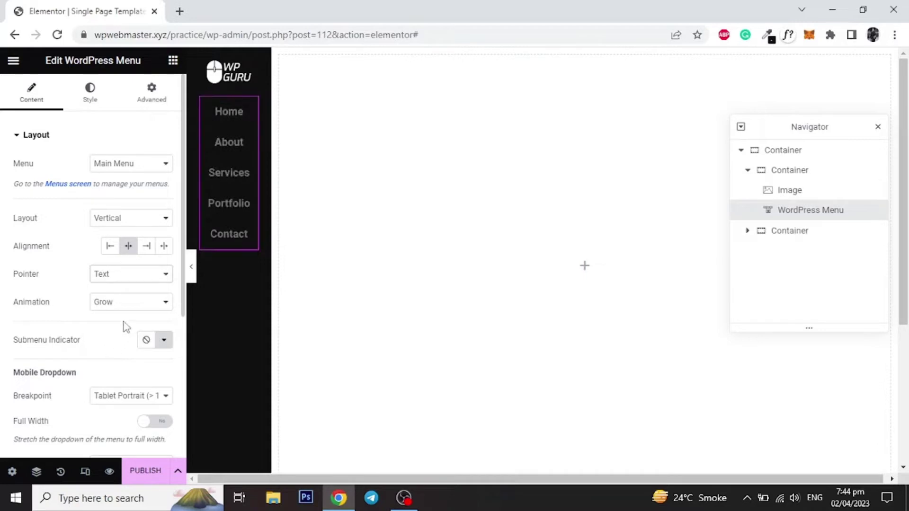
- Set the menu's mobile dropdown breakpoint to Mobile Portrait (> 767px) and enable the full-width dropdown
scroll(78, 308, down, 2)
click(102, 312)
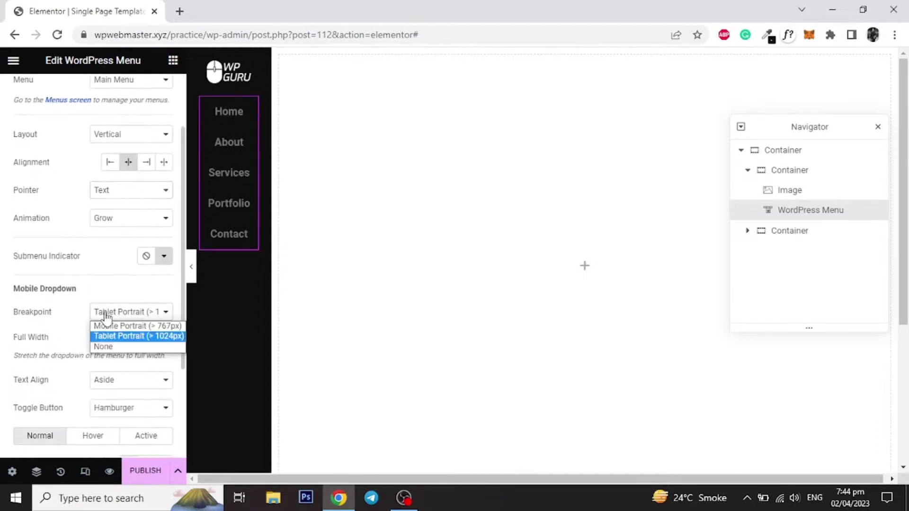
click(109, 326)
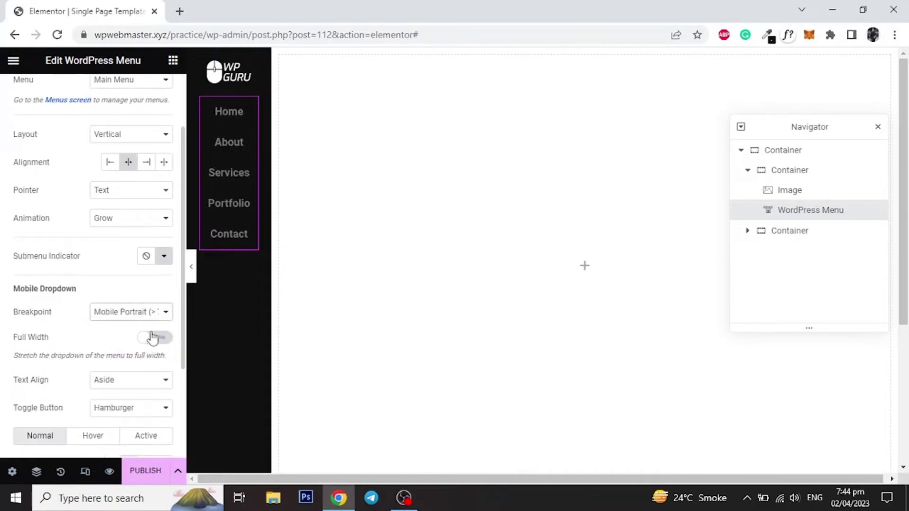
scroll(59, 341, down, 2)
scroll(59, 341, up, 4)
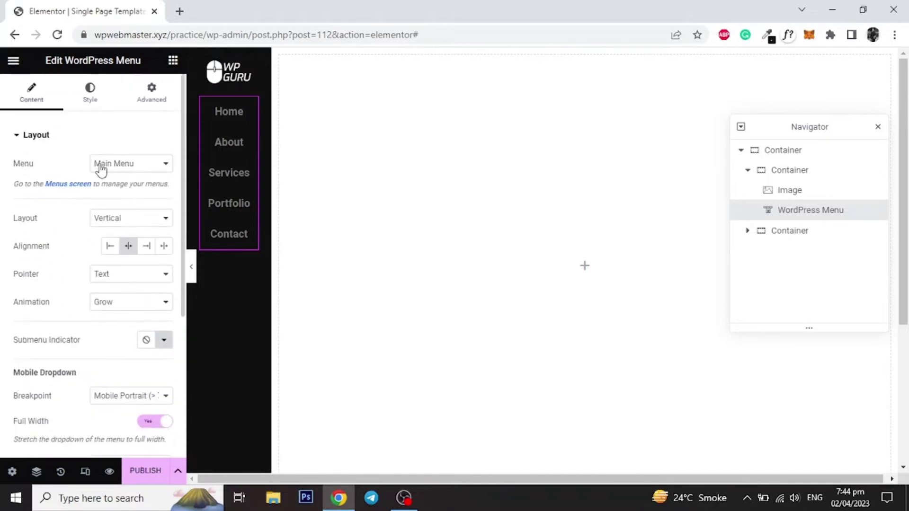
- Set the main menu's normal text color to white #FFFFFF
click(93, 94)
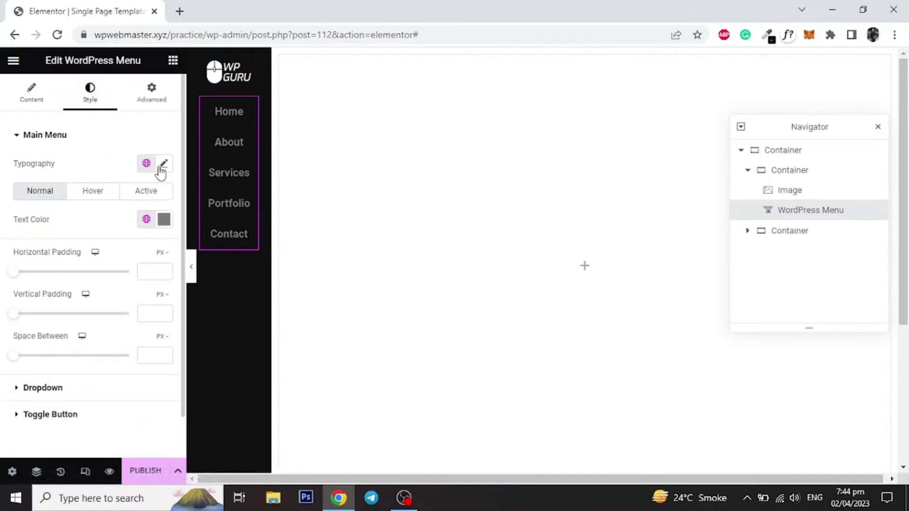
click(161, 222)
drag(126, 292, 77, 239)
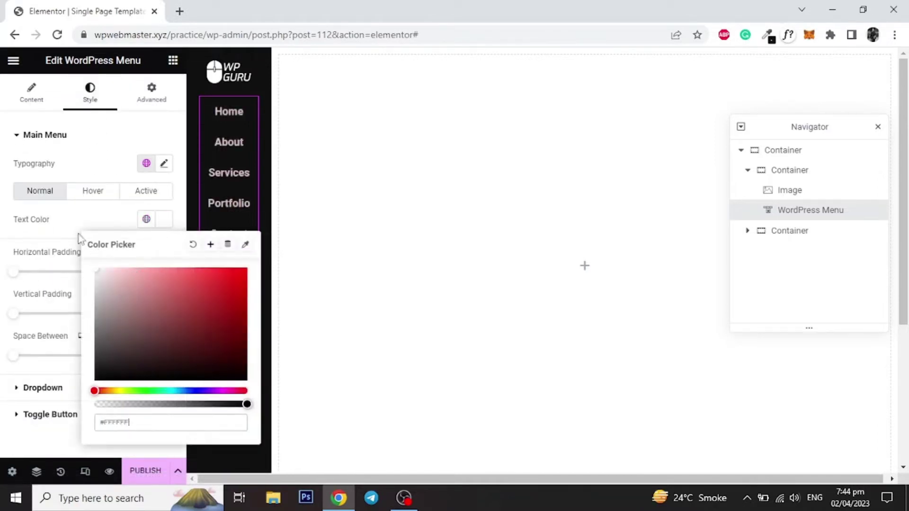
click(74, 235)
- Set the main menu's typography to weight 400 (Normal) and Uppercase, and increase the space between its items
click(162, 164)
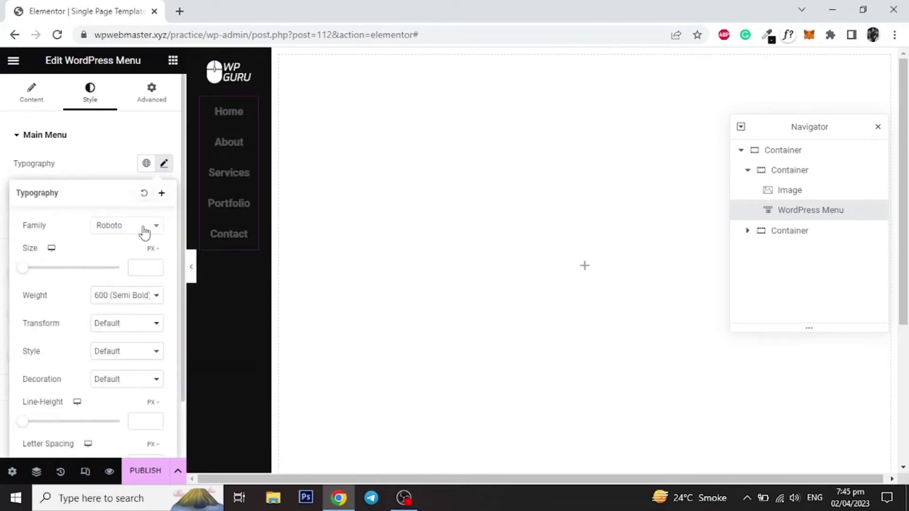
click(111, 295)
click(112, 341)
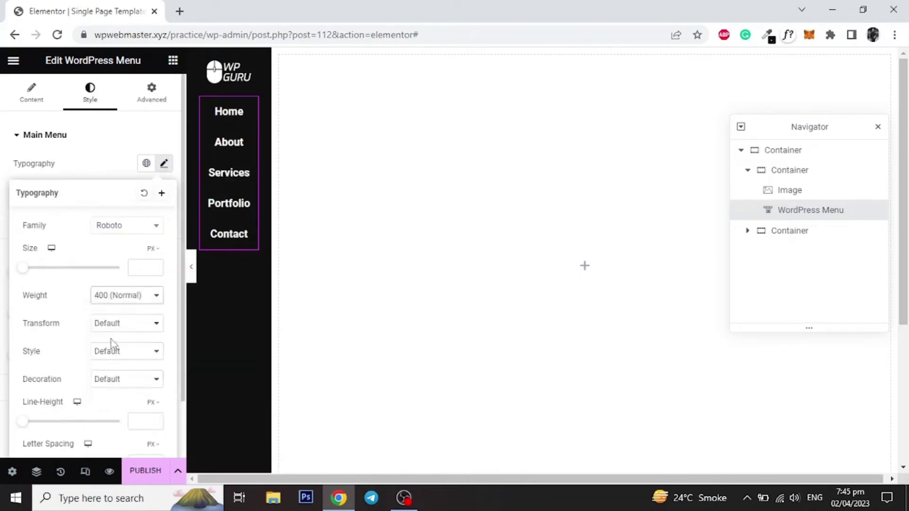
click(104, 324)
click(108, 348)
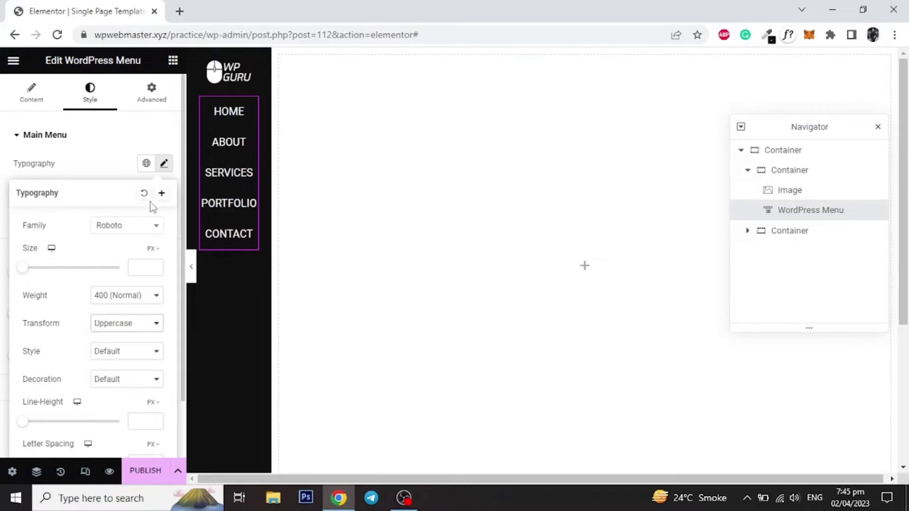
click(164, 166)
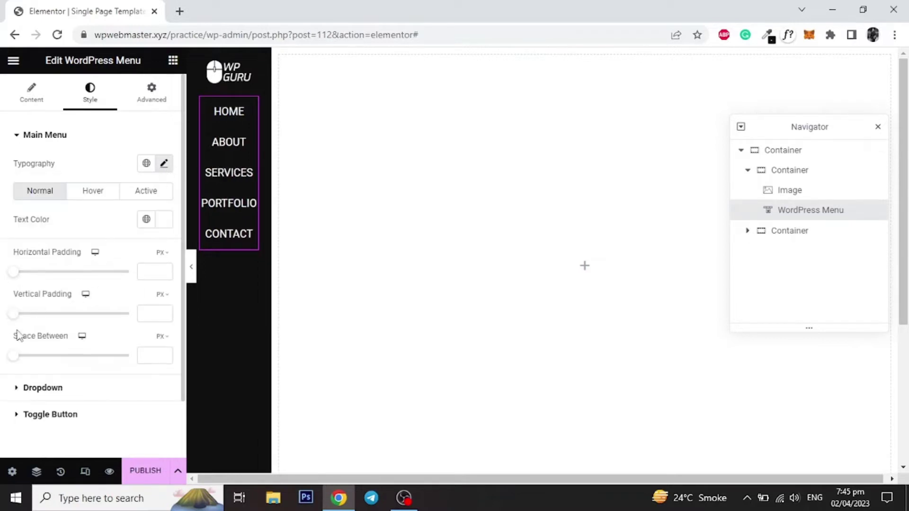
drag(12, 358, 48, 362)
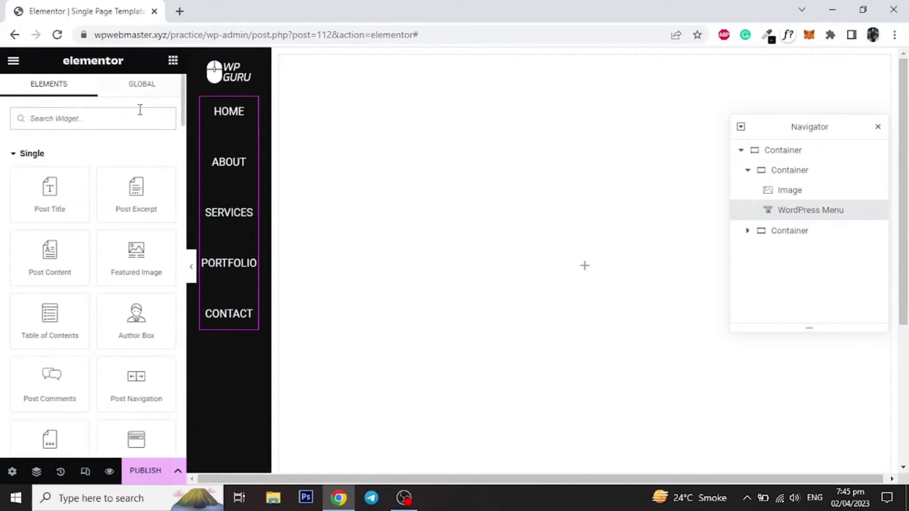
- Find the Social Icons widget by searching for "soci" and add it below the menu in the dark container
text(soc)
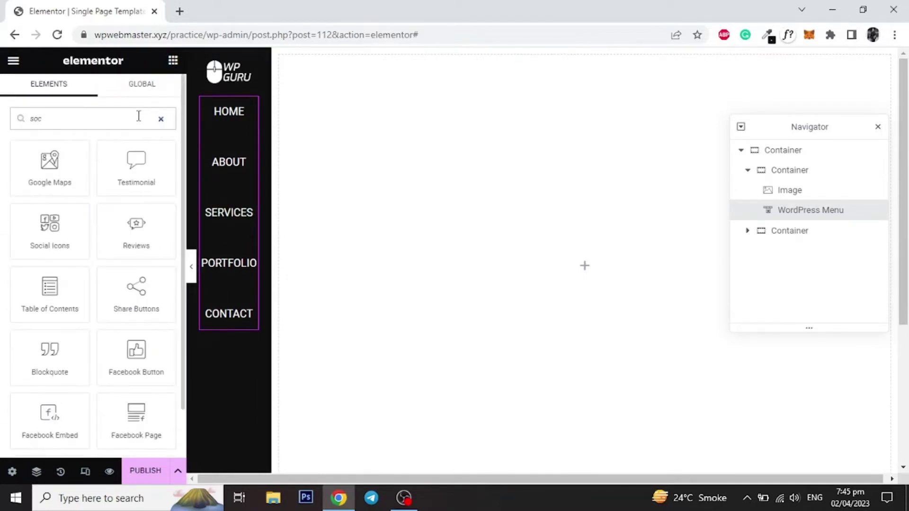
text(i)
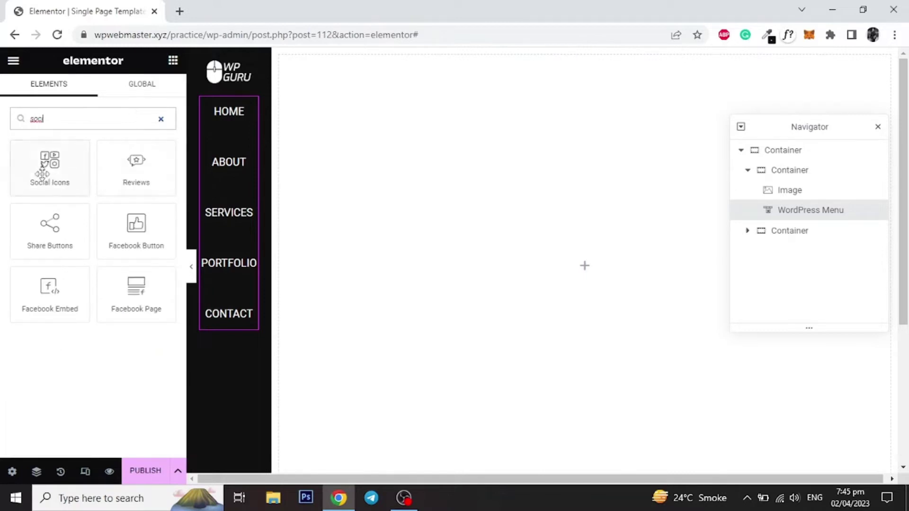
drag(42, 172, 232, 323)
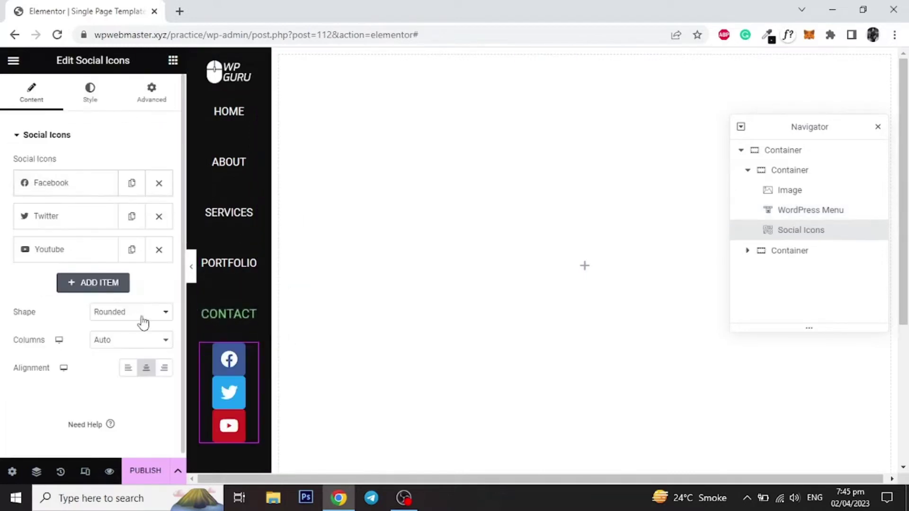
- Change the social icons' shape to Circle and set their size to 14 px
click(102, 314)
click(104, 346)
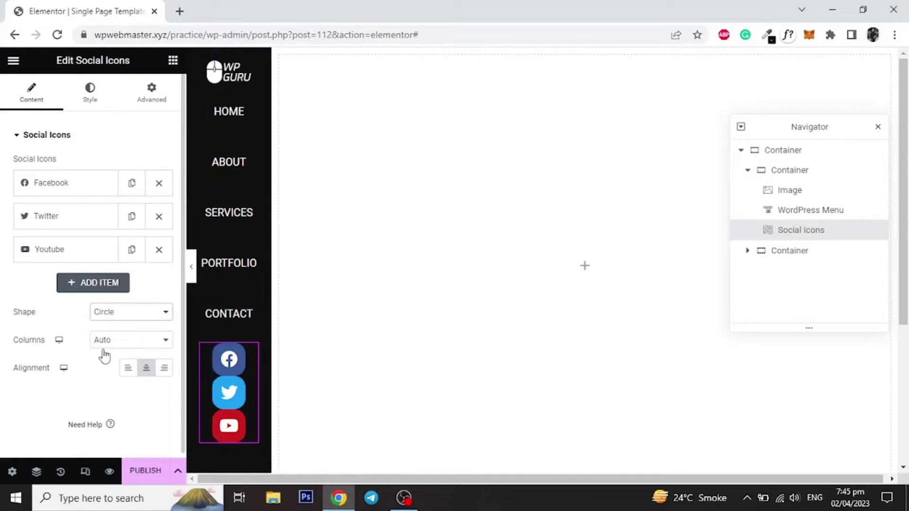
click(86, 107)
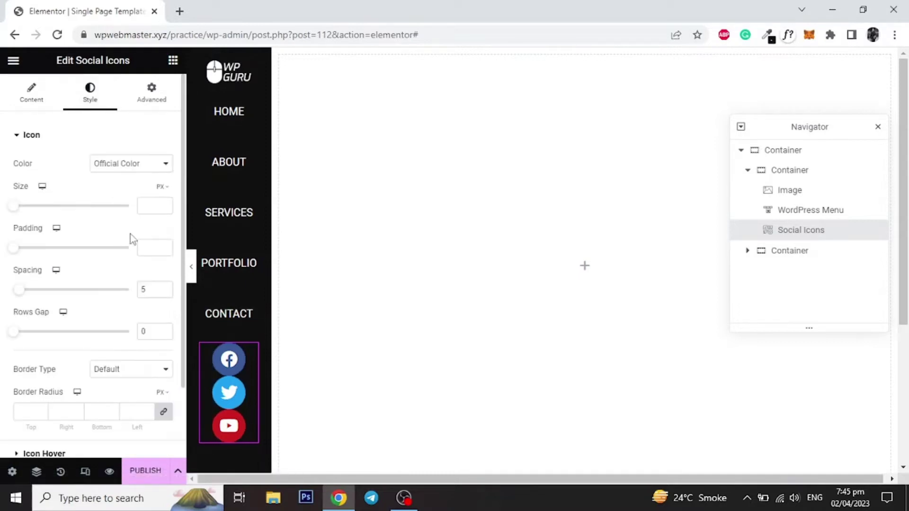
click(143, 206)
text(14)
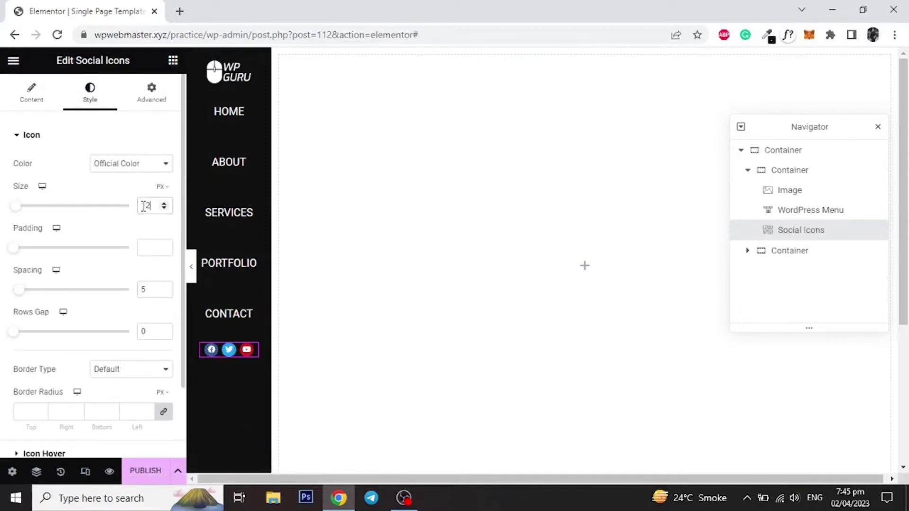
- Replace the Facebook item's icon with Facebook F from the icon library and preview the side header
click(32, 98)
click(65, 182)
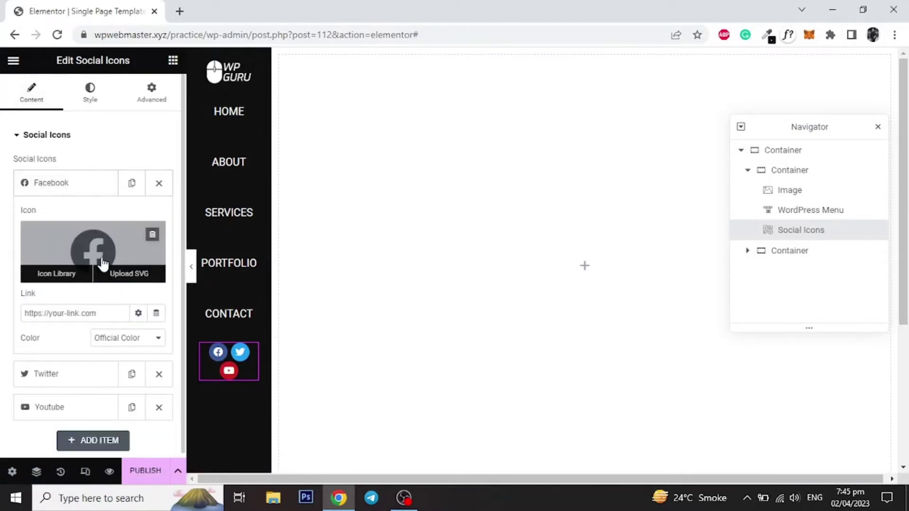
click(102, 260)
click(187, 156)
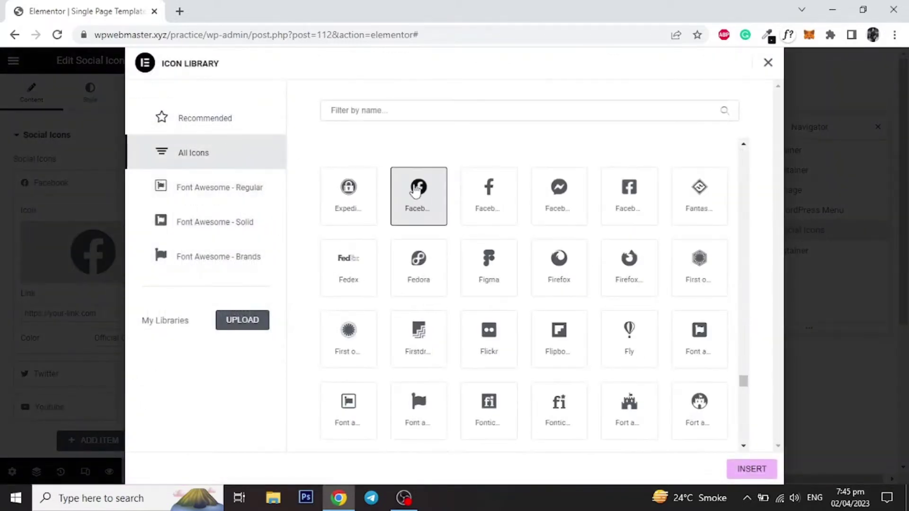
click(498, 194)
click(748, 468)
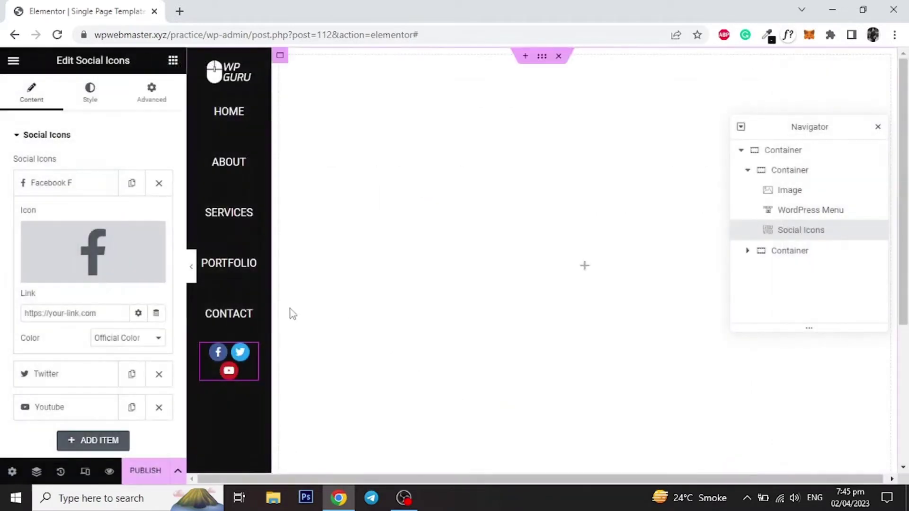
click(191, 267)
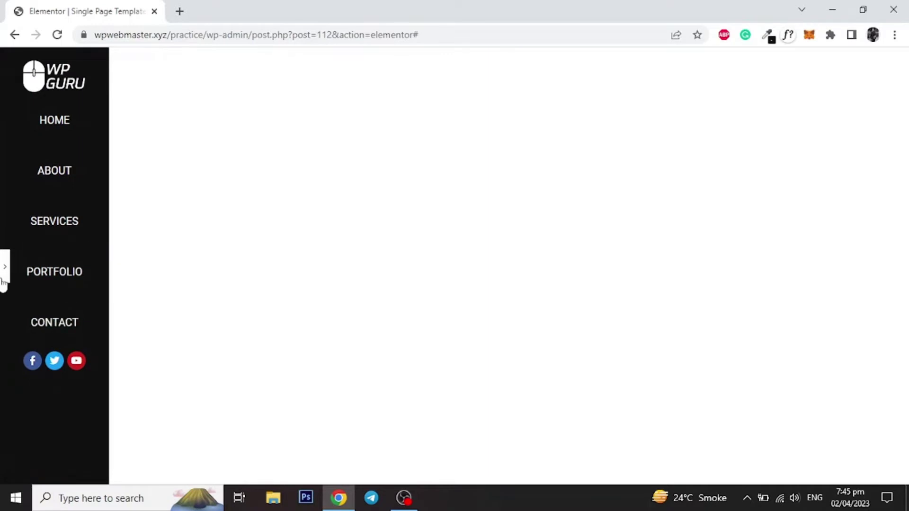
click(3, 269)
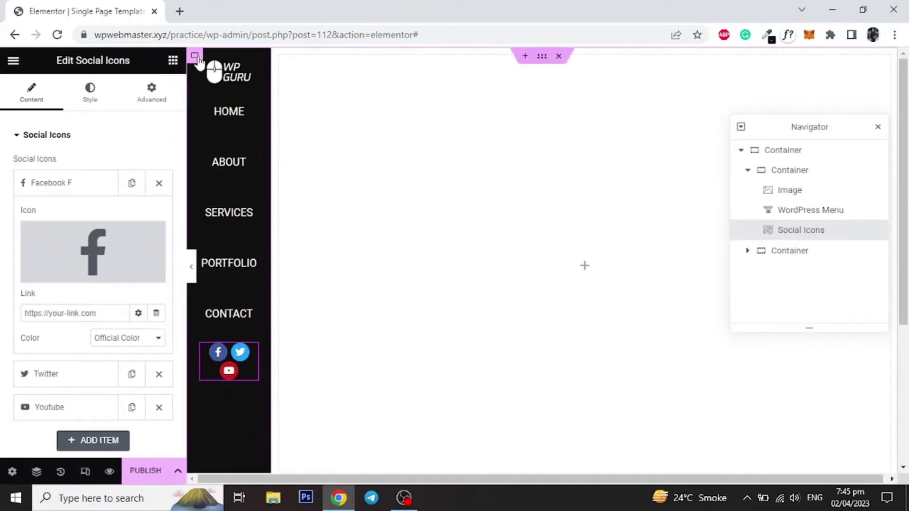
- Set the dark container's Justify Content to Space Between and Align Items to Center, and preview the layout
click(194, 55)
click(30, 93)
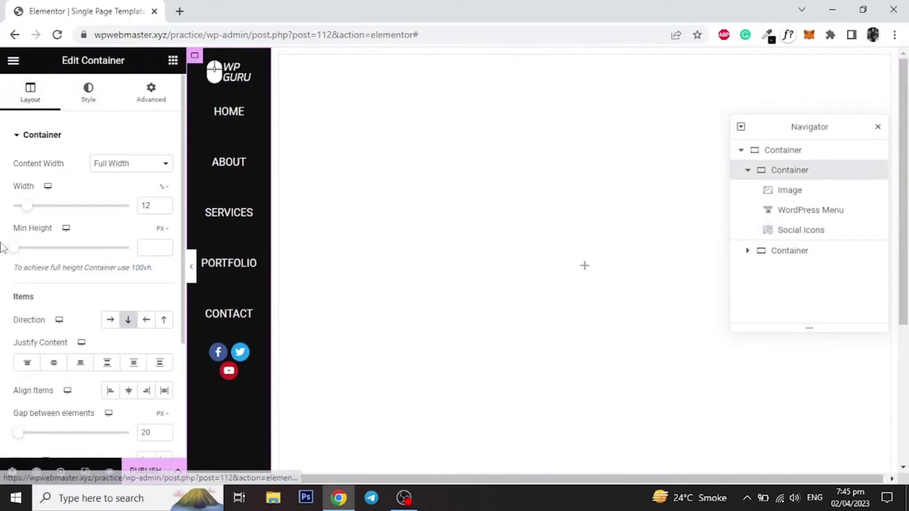
scroll(4, 245, down, 2)
click(55, 303)
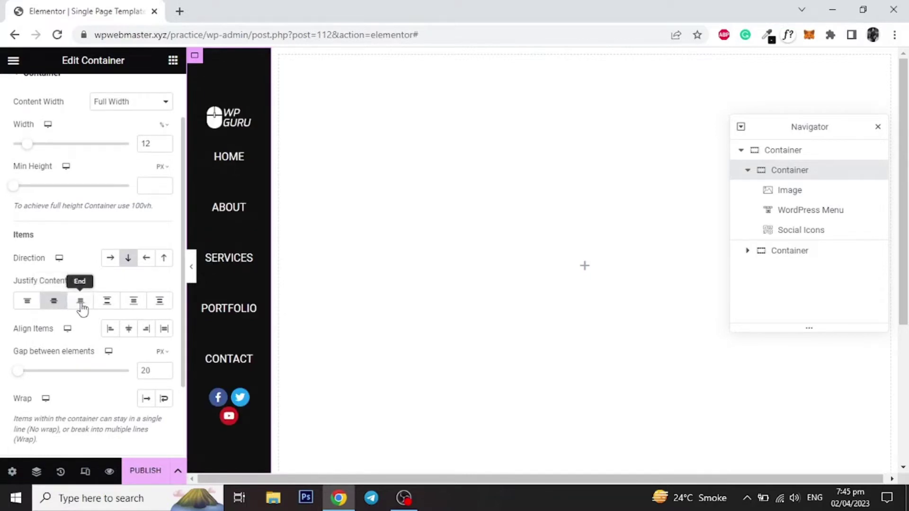
click(107, 301)
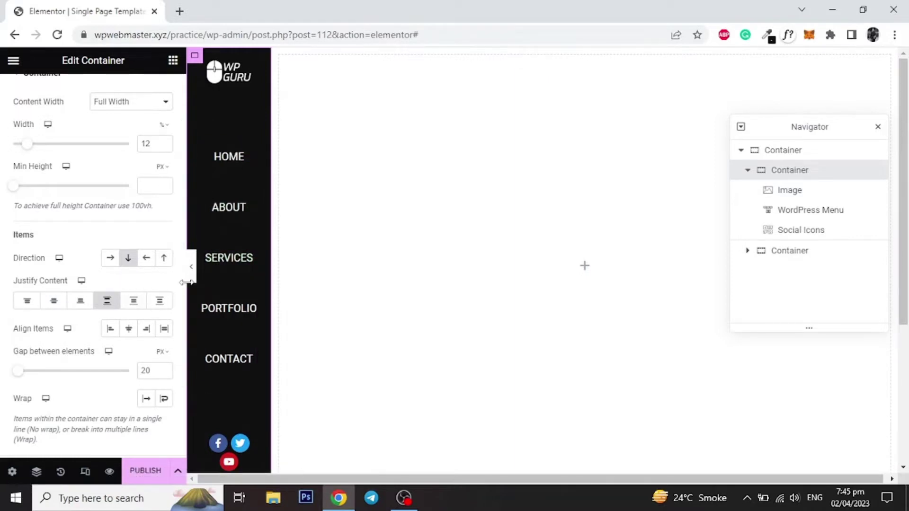
click(129, 329)
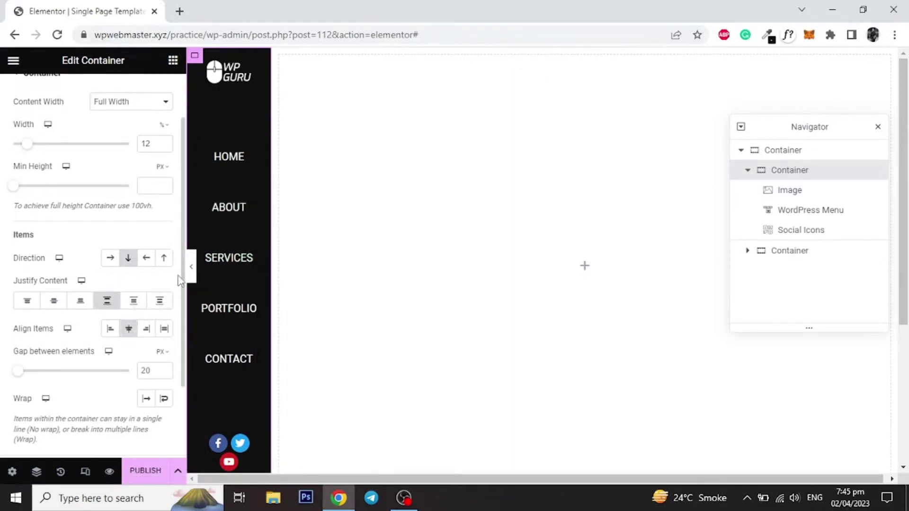
click(191, 266)
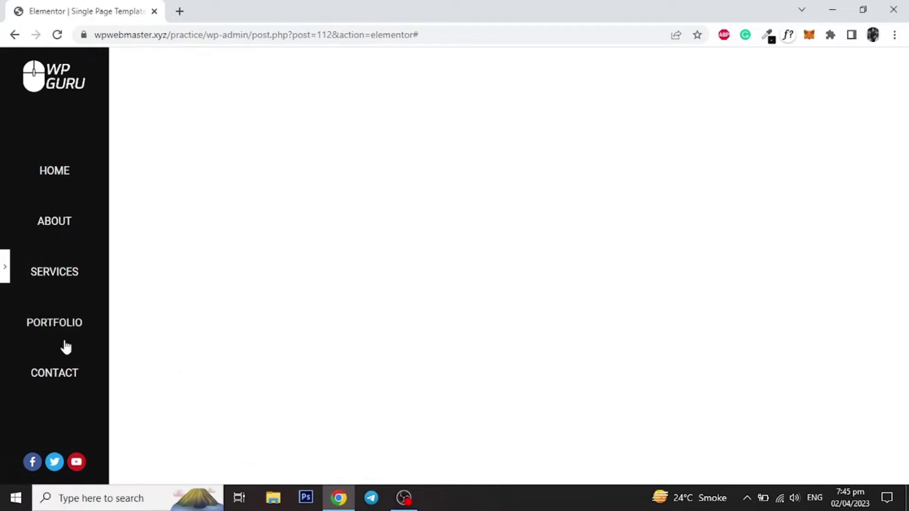
click(4, 278)
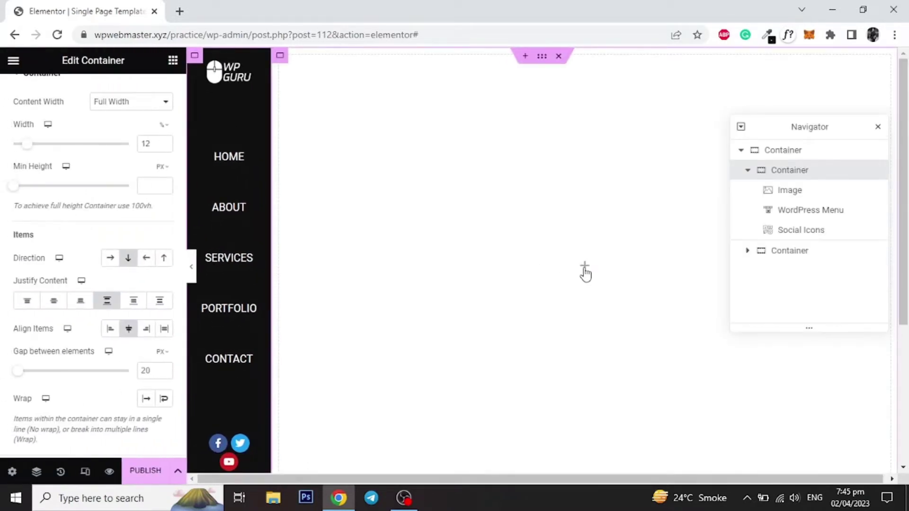
- Add the Post Content widget to the empty container beside the side header and preview the page
click(584, 268)
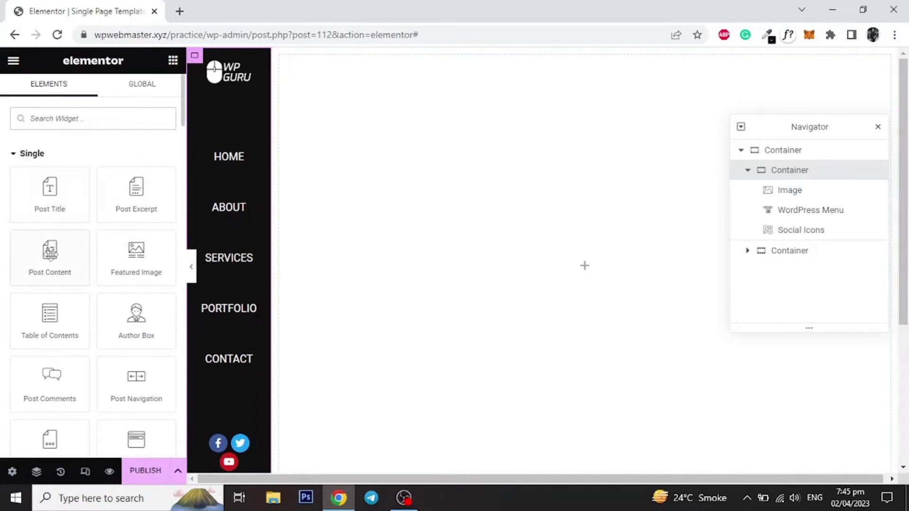
drag(51, 254, 555, 259)
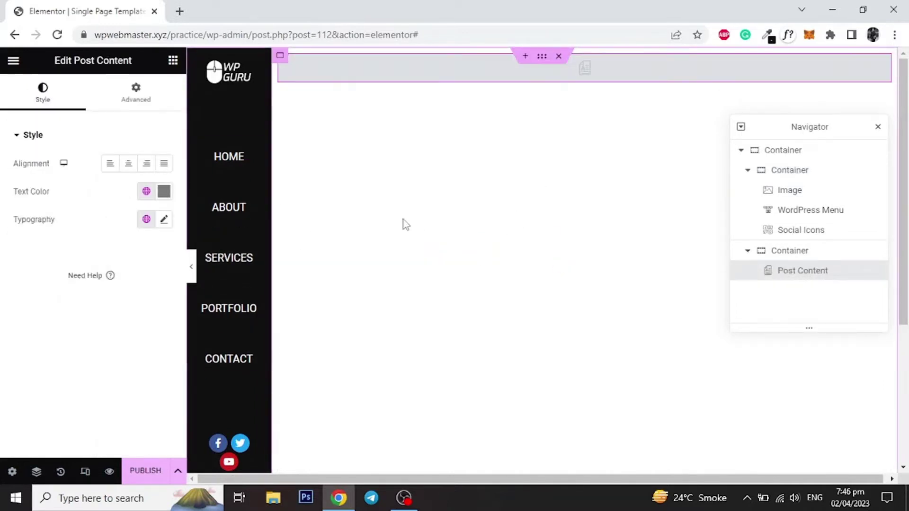
click(191, 266)
click(32, 266)
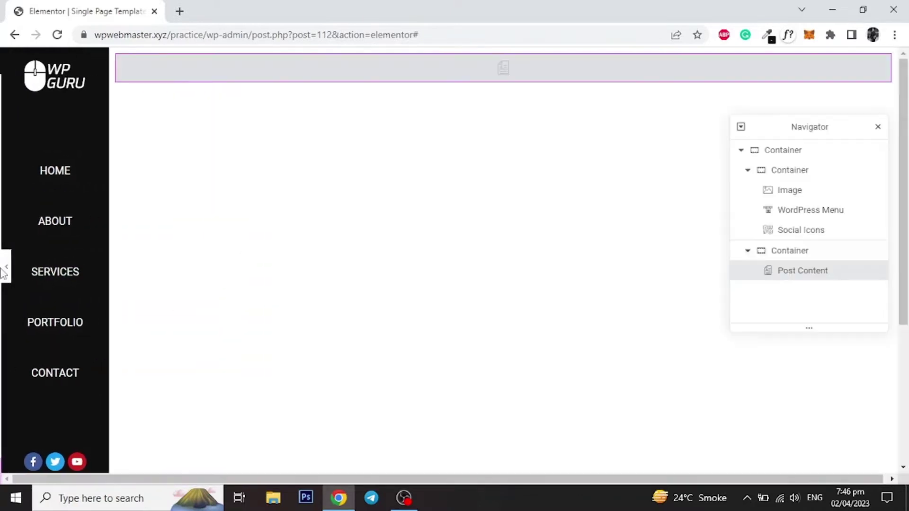
- Make the dark side header container sticky to Top in its motion effects
click(196, 56)
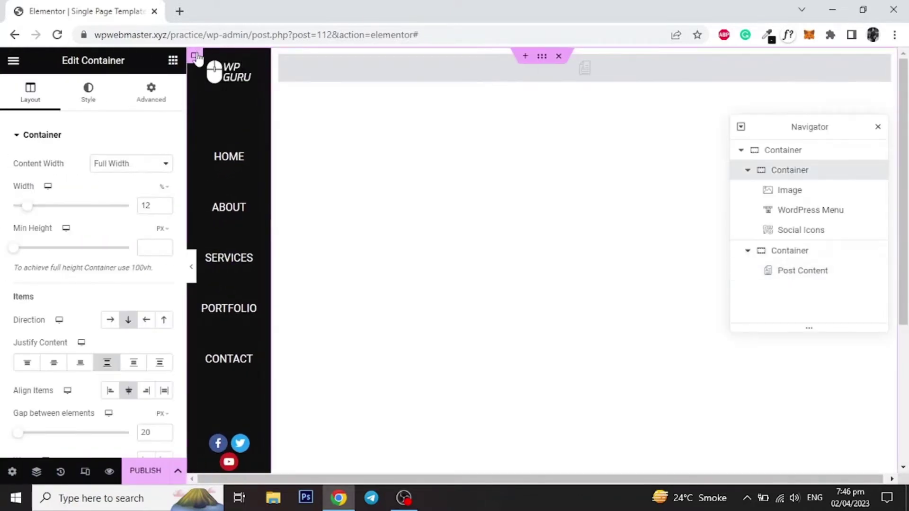
click(152, 89)
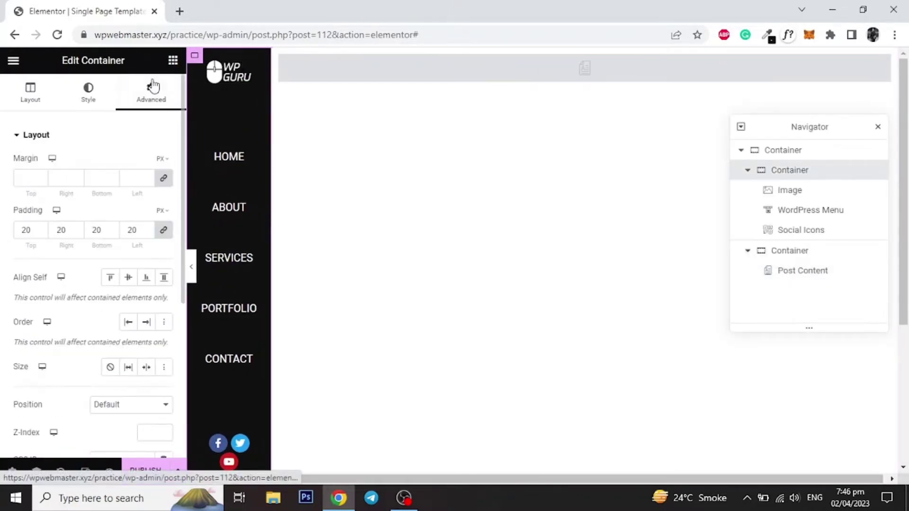
click(16, 135)
click(26, 164)
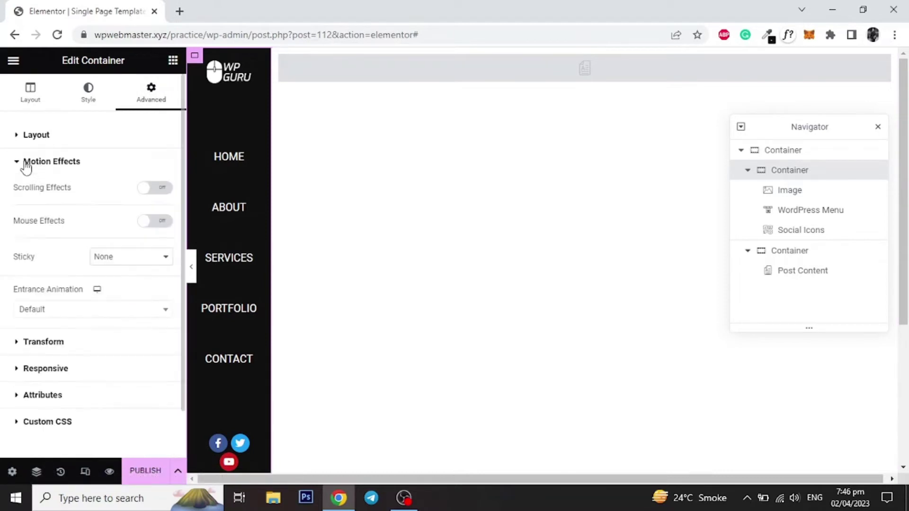
click(112, 258)
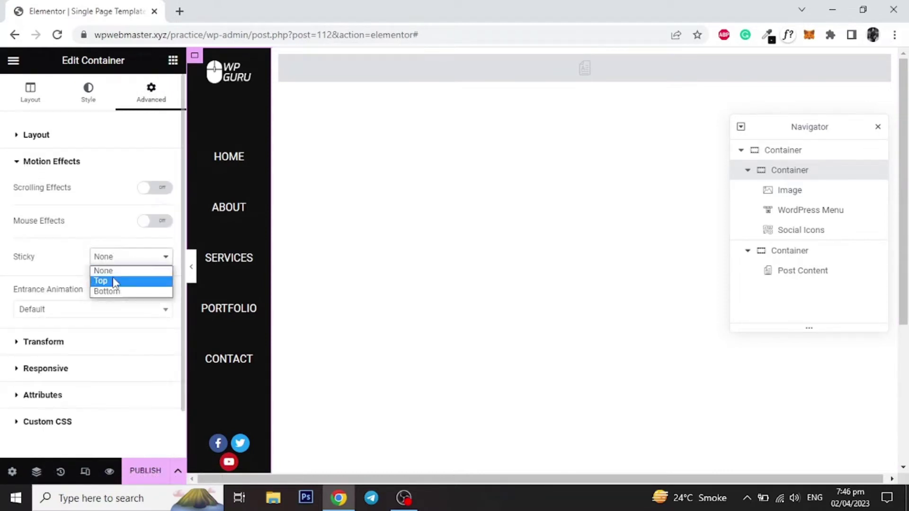
click(113, 280)
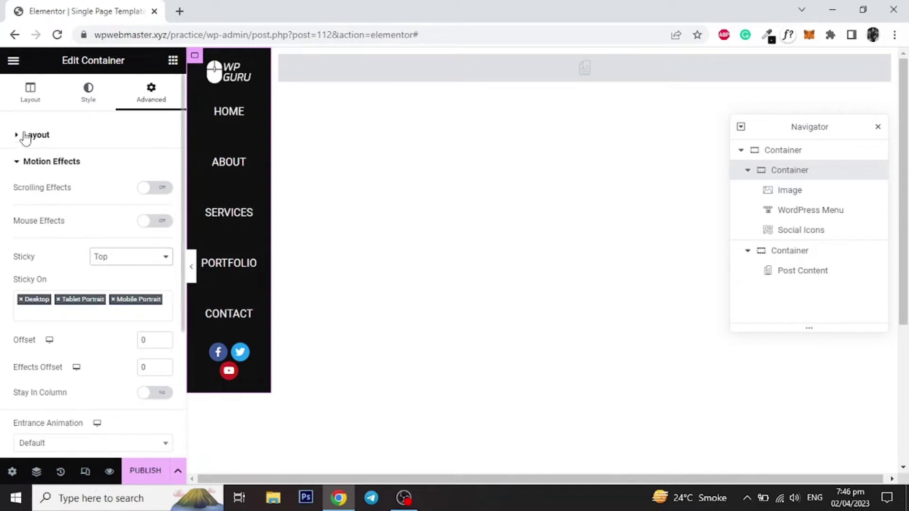
- Set the side header container's minimum height to 100 VH and preview the full-height column
click(27, 95)
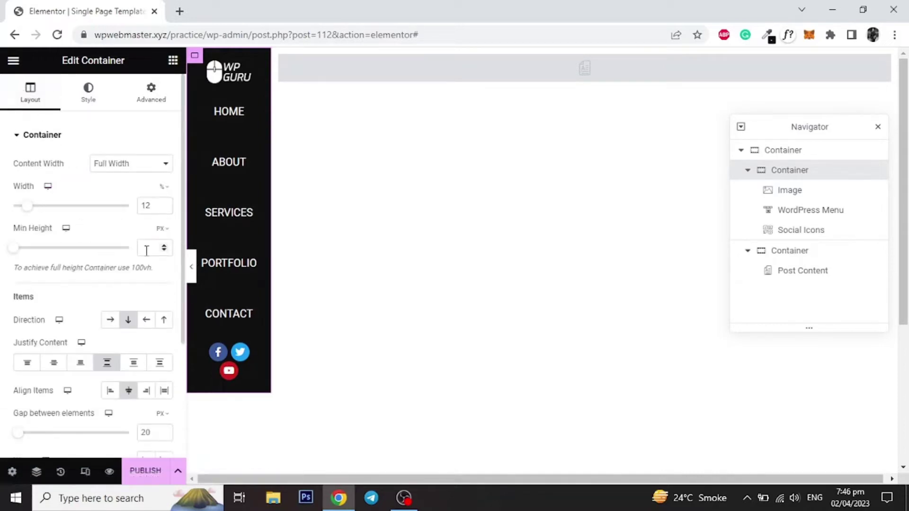
click(168, 232)
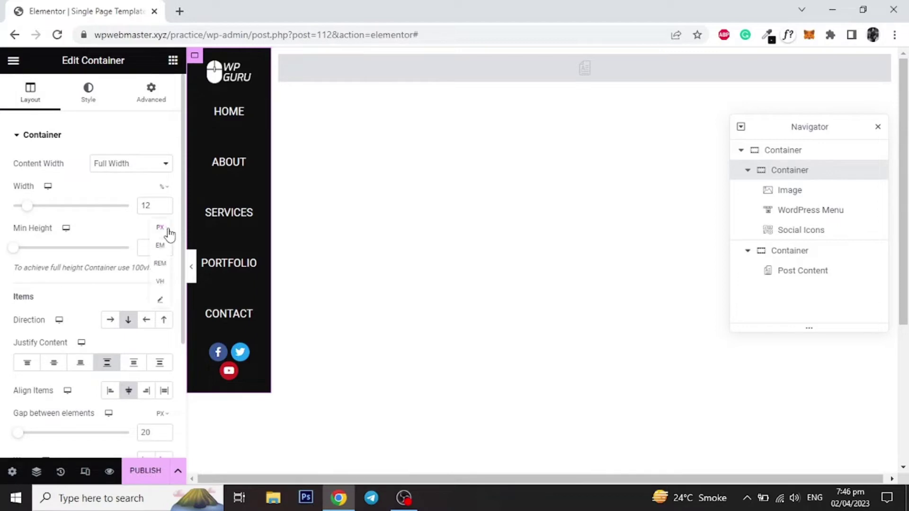
click(161, 282)
click(147, 254)
text(100)
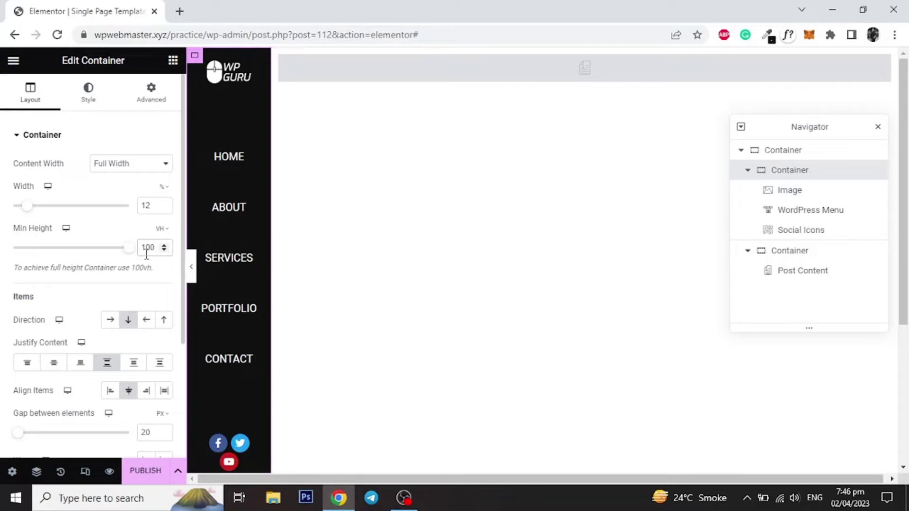
click(191, 266)
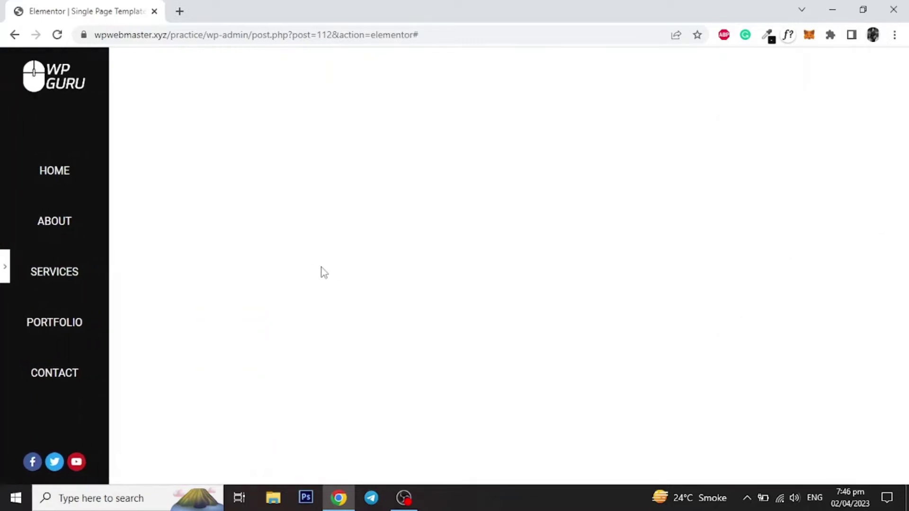
click(4, 268)
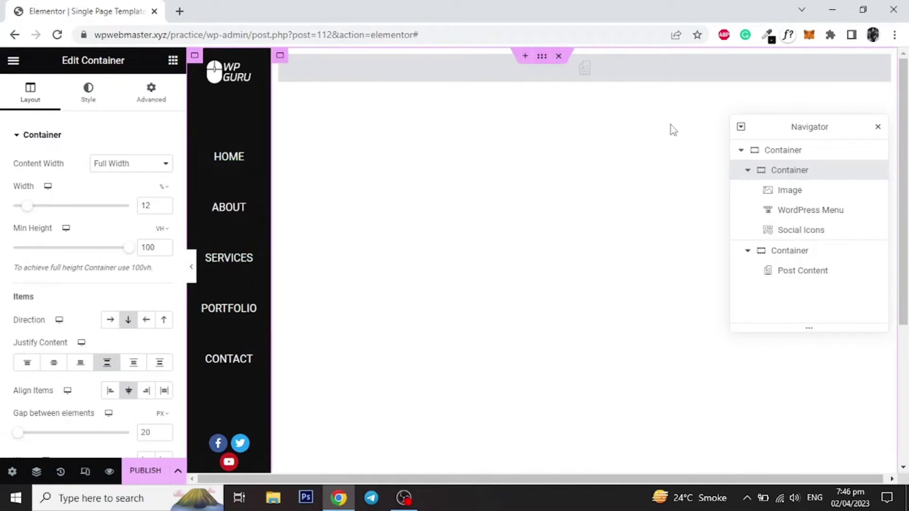
- Rename the outermost container in the page structure to "Desktop & Tab Only" and expand its contents again
click(740, 150)
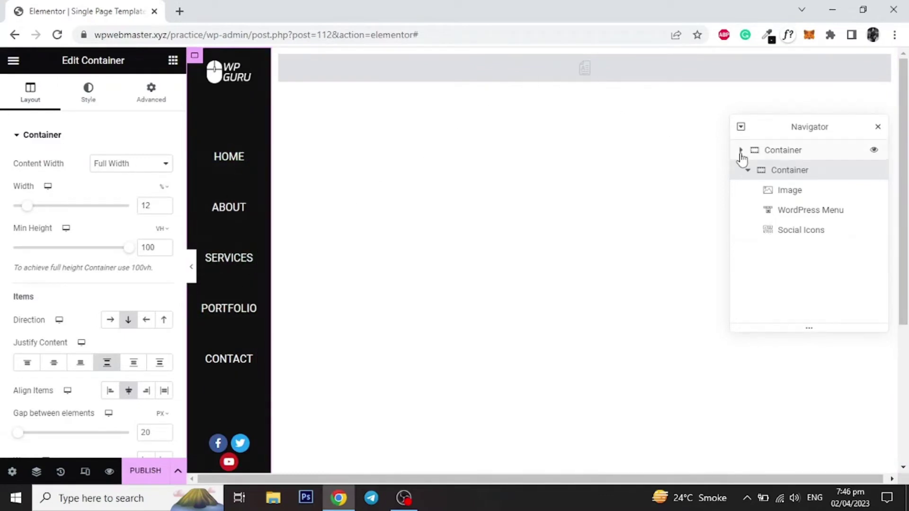
double_click(783, 154)
text(Desktop & Tab Only)
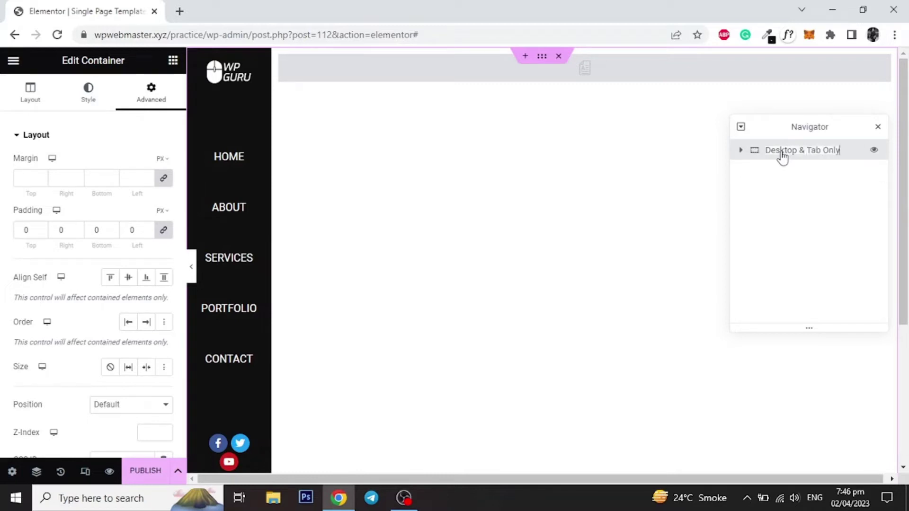
key(Return)
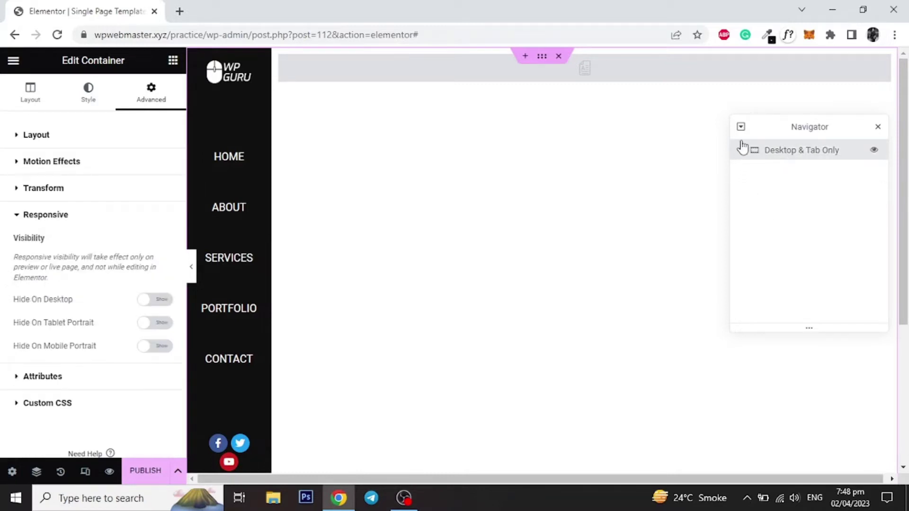
click(740, 151)
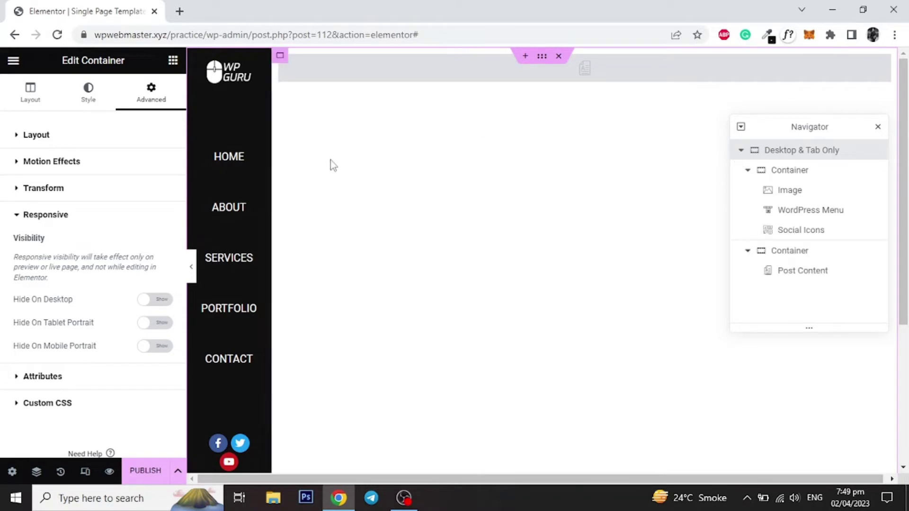
- Hide the dark side header container on mobile portrait in its responsive visibility settings
click(194, 56)
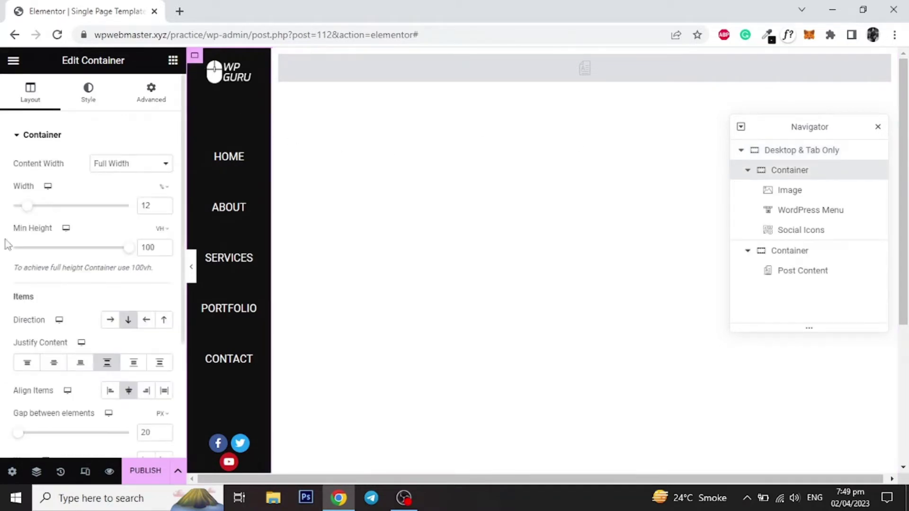
scroll(2, 251, down, 3)
scroll(88, 264, up, 3)
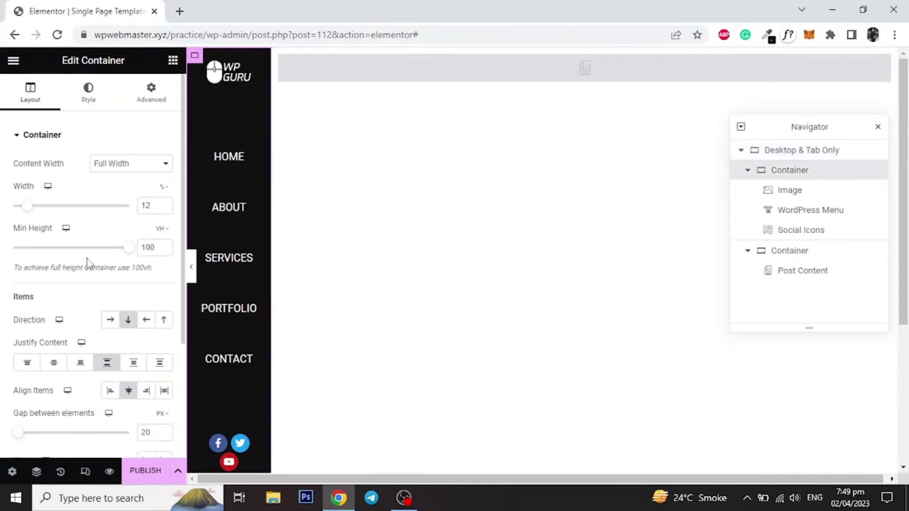
click(143, 98)
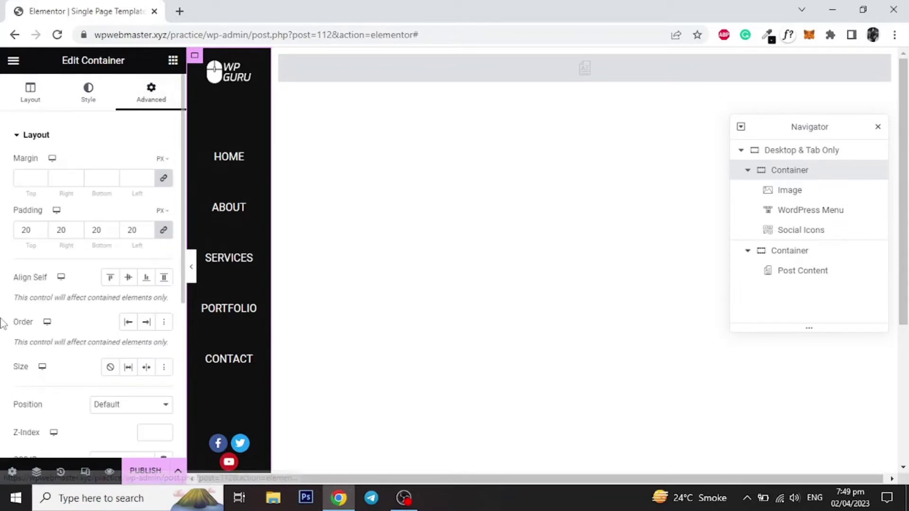
scroll(4, 322, down, 3)
scroll(3, 324, down, 2)
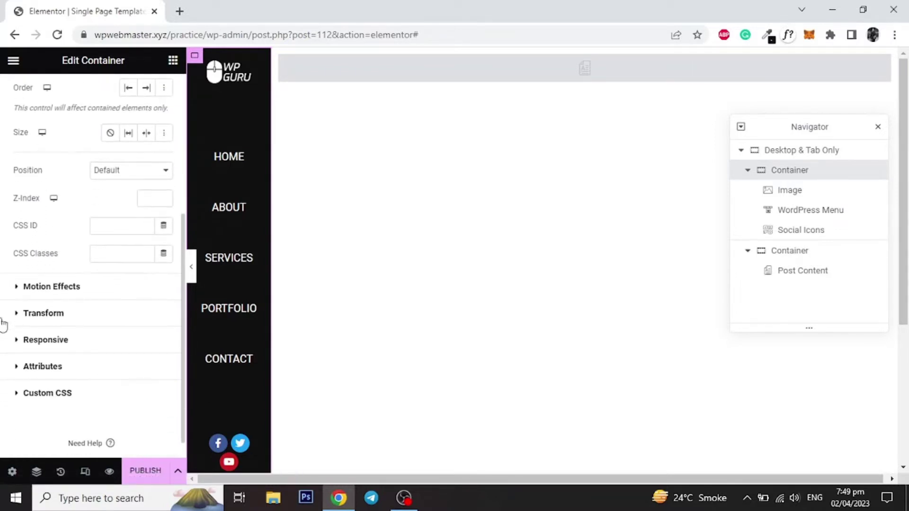
click(41, 339)
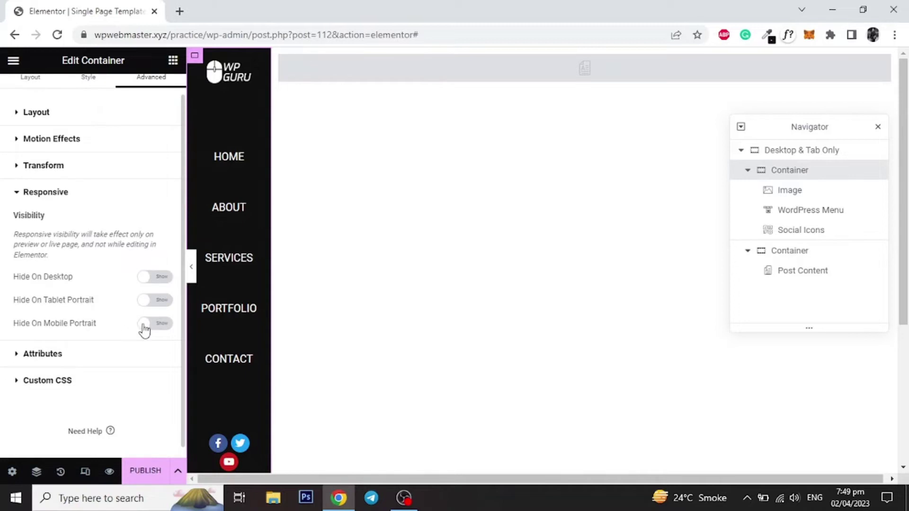
click(157, 324)
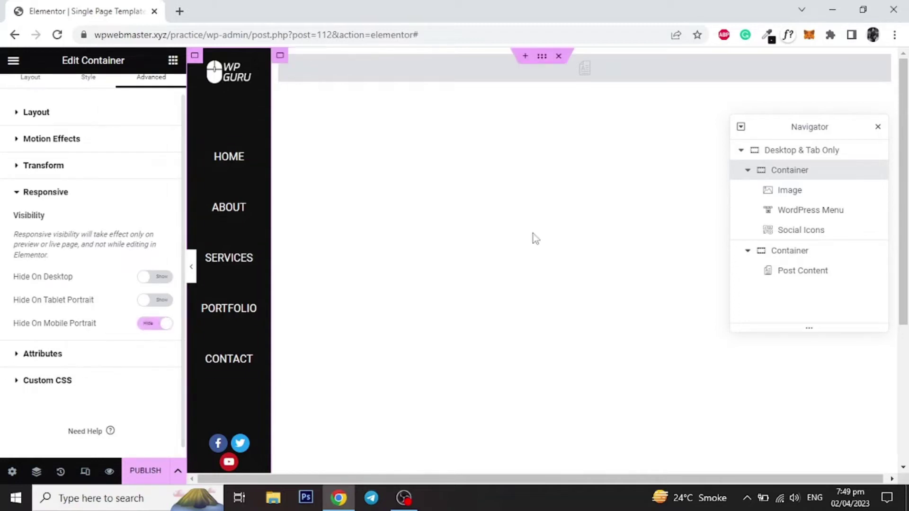
- Add a new container with two equal columns above the Desktop & Tab Only container
click(524, 58)
click(525, 108)
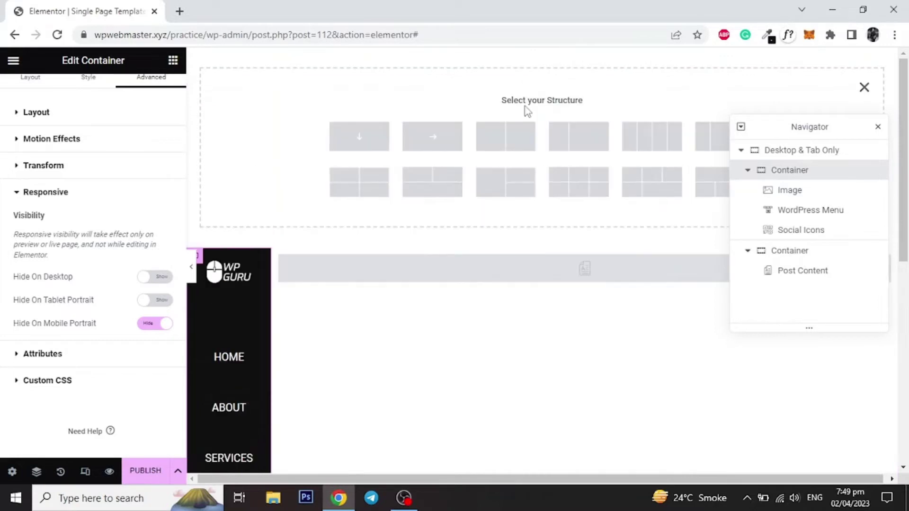
click(491, 145)
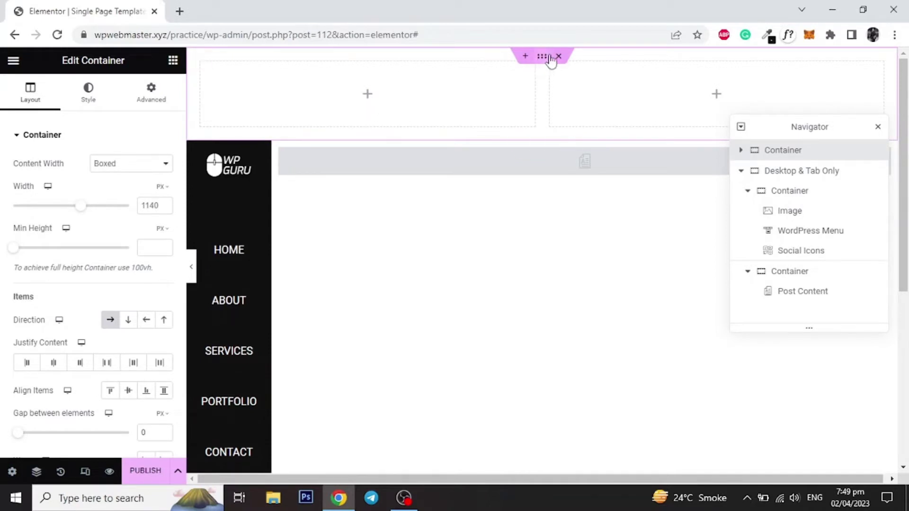
- Hide the new two-column container on desktop and tablet portrait
click(144, 93)
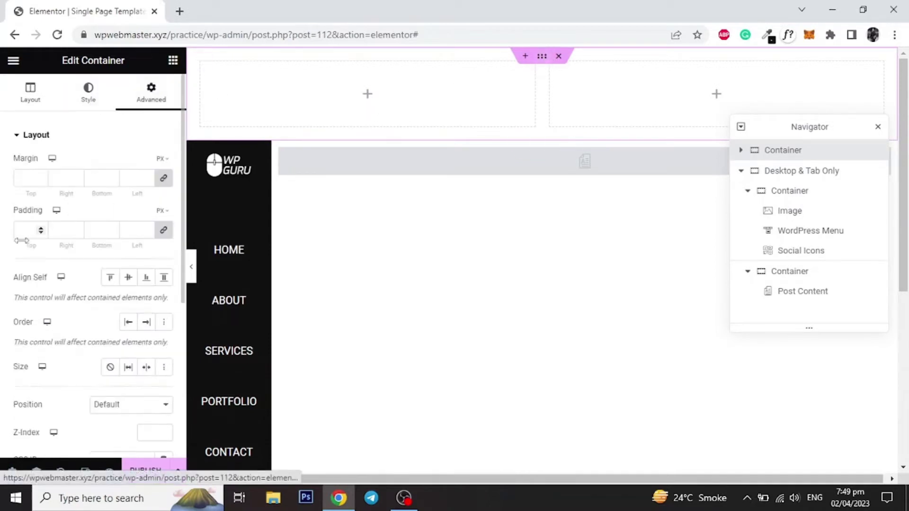
scroll(21, 258, down, 4)
click(41, 395)
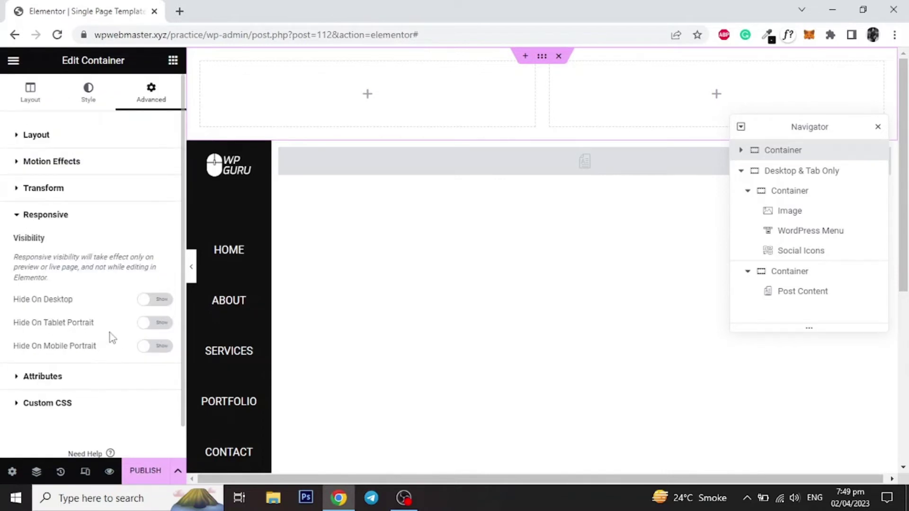
click(151, 301)
click(157, 324)
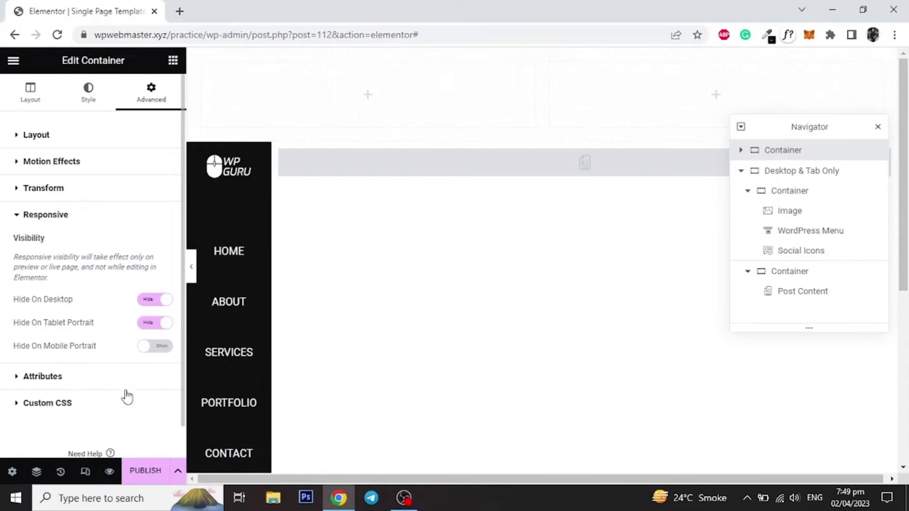
- Switch to the mobile portrait view and set the first inner container's width to 60%
click(89, 477)
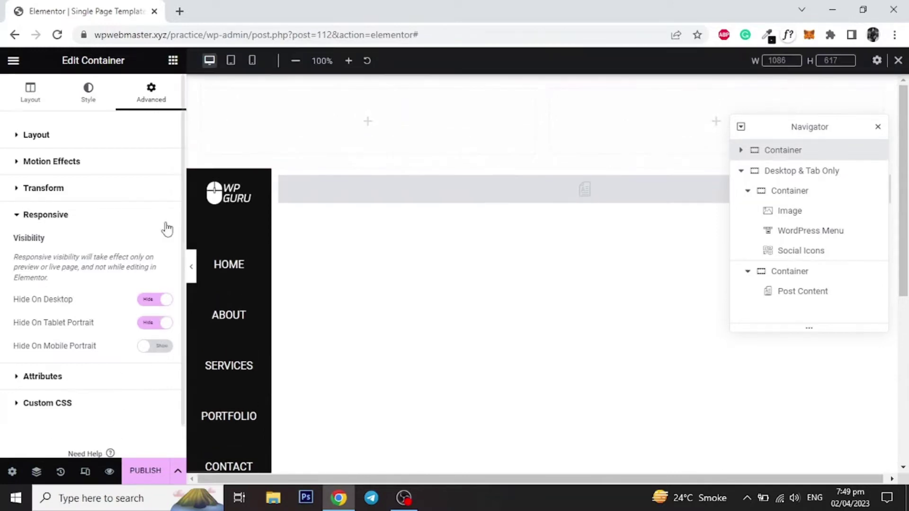
click(251, 62)
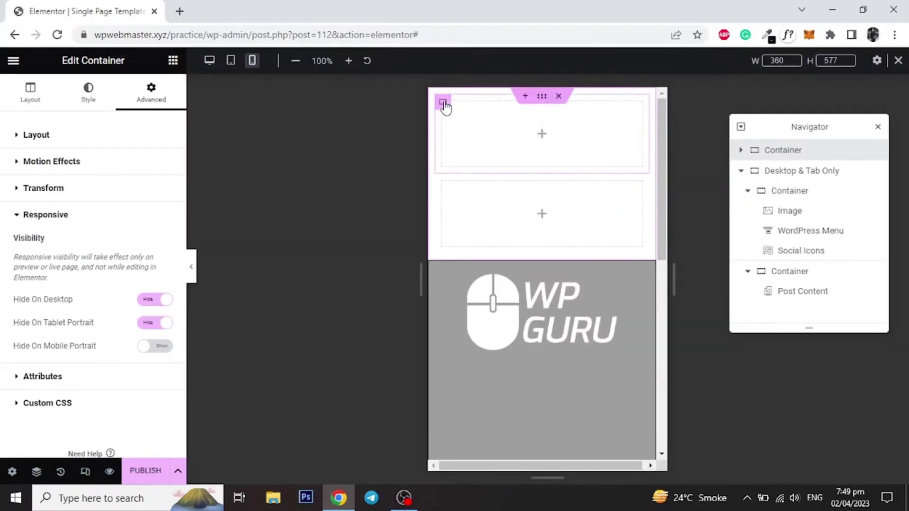
click(443, 102)
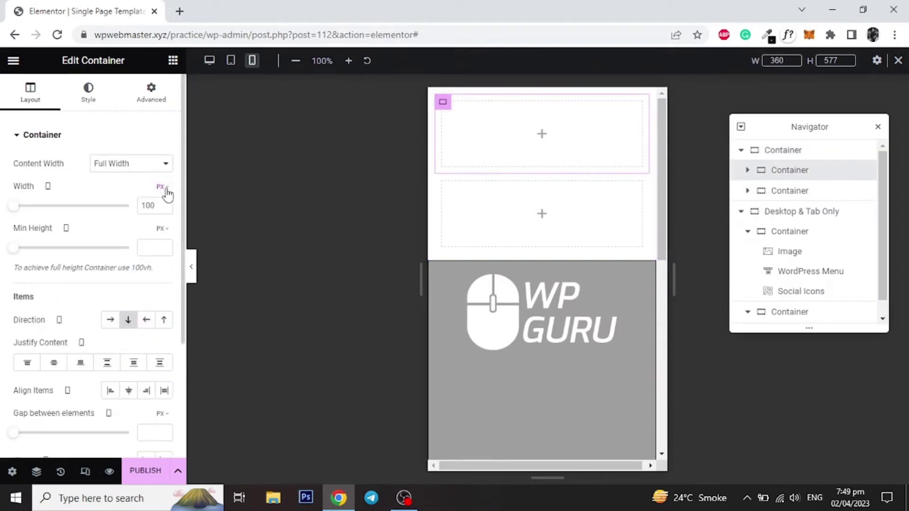
mouse_move(167, 194)
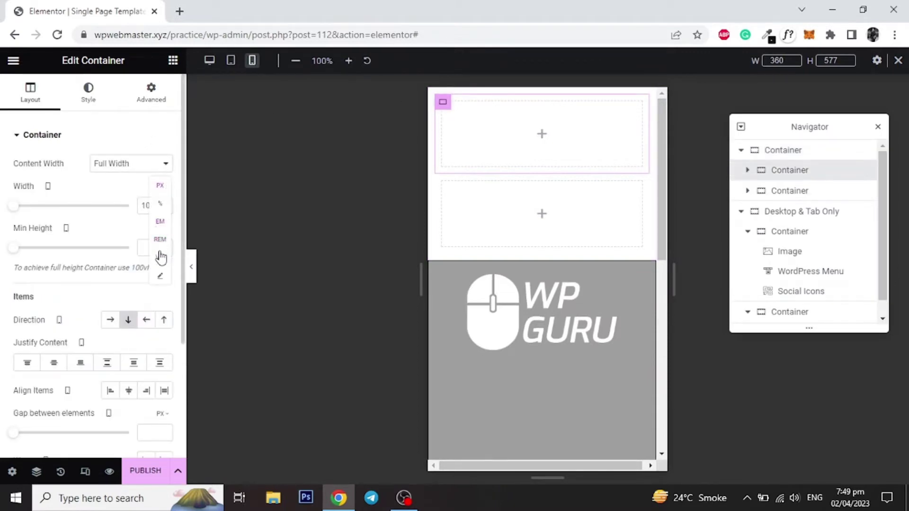
click(159, 206)
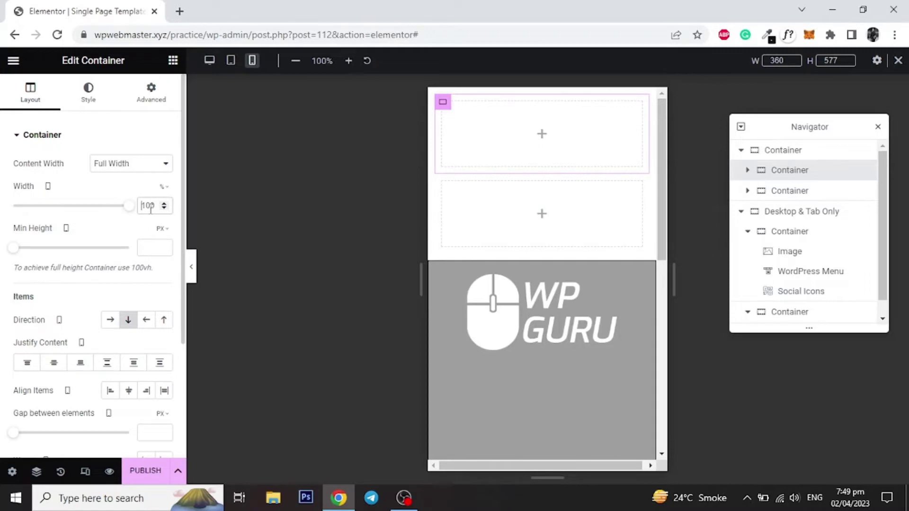
double_click(151, 205)
text(60)
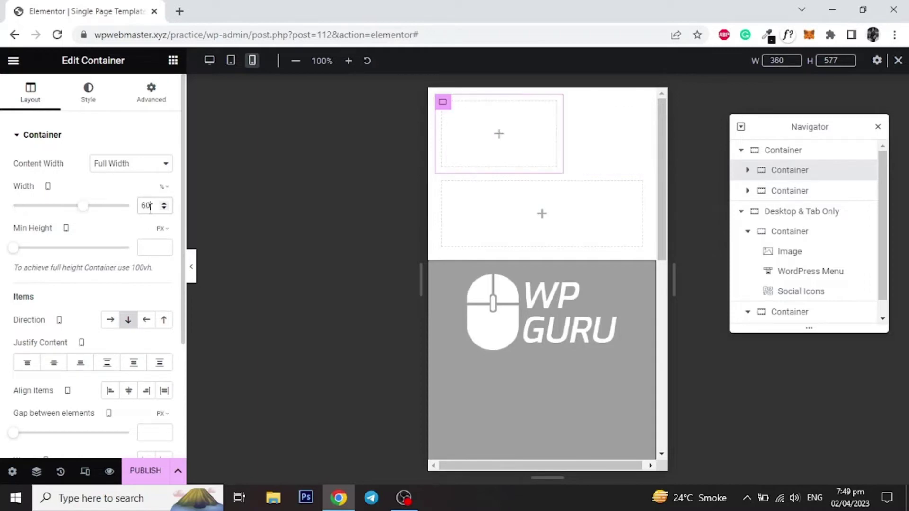
- Set the second inner container's mobile width to 40% so it sits beside the first
click(442, 182)
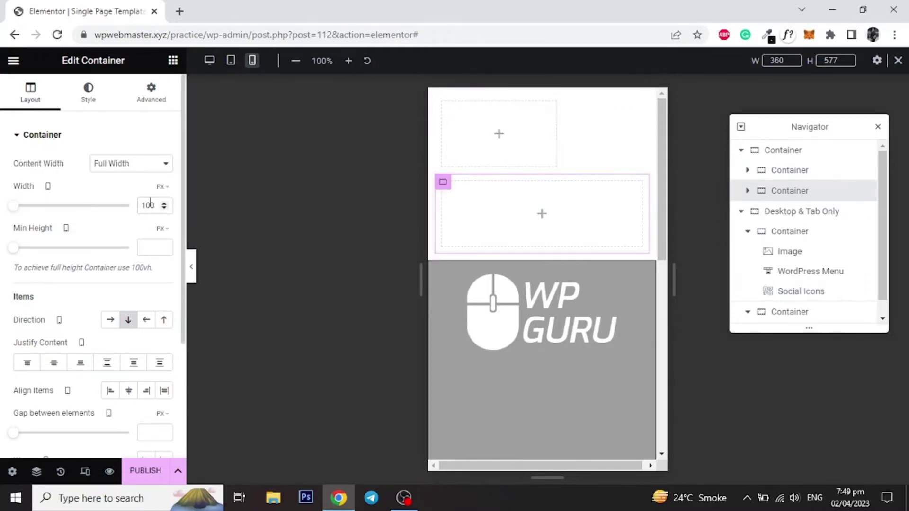
click(167, 189)
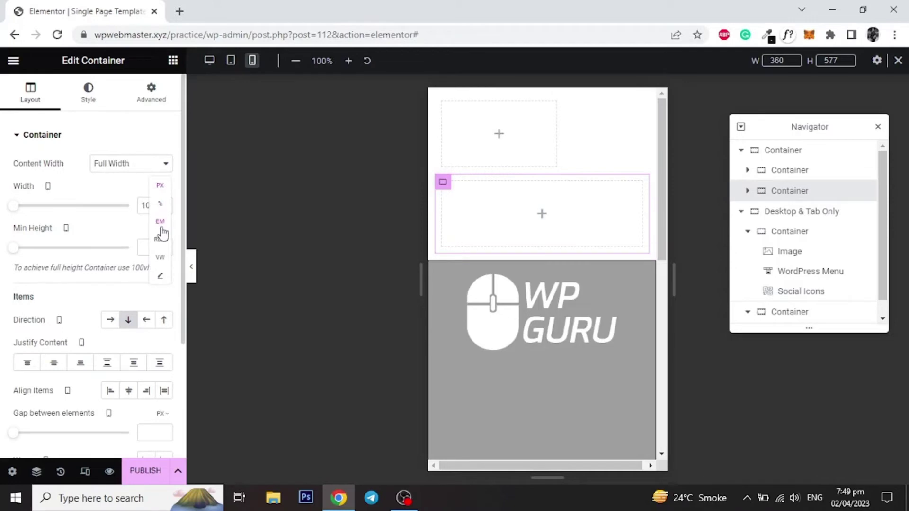
click(161, 203)
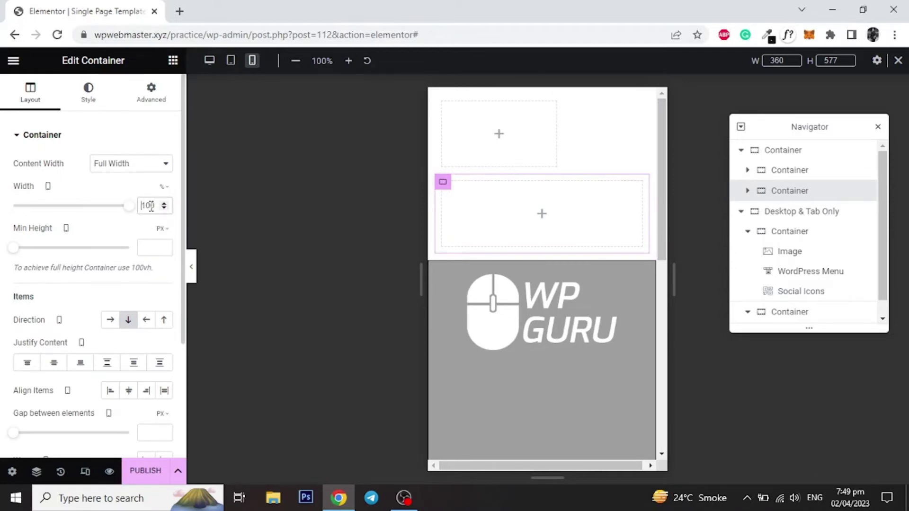
double_click(150, 206)
text(40)
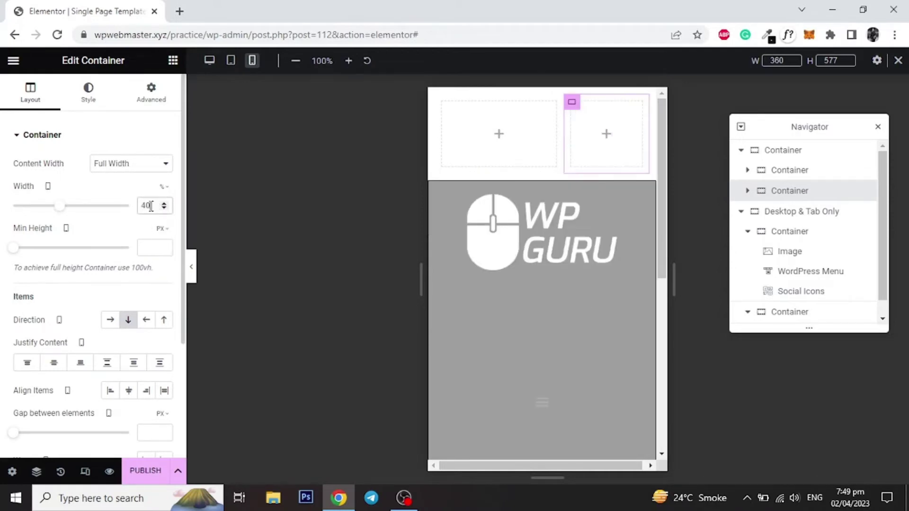
- Add an Image widget to the 60% wide container of the mobile header
click(500, 137)
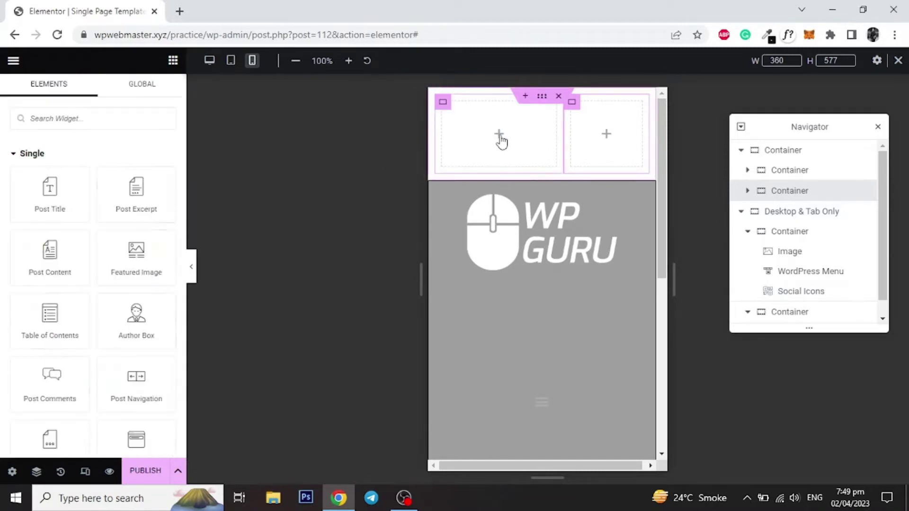
scroll(71, 341, down, 6)
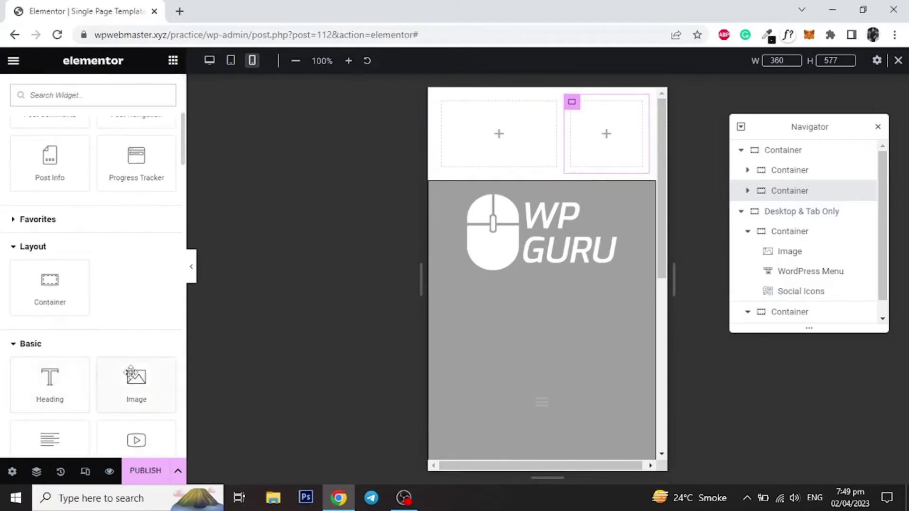
drag(130, 371, 499, 136)
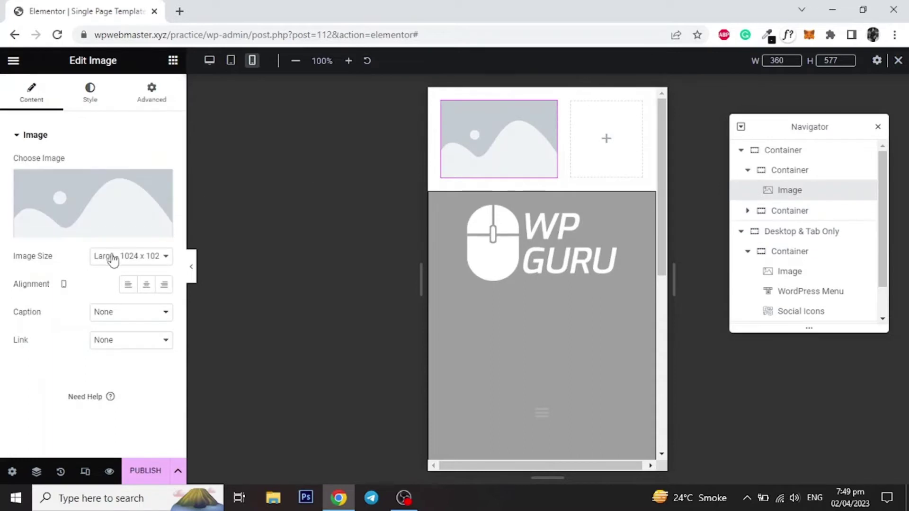
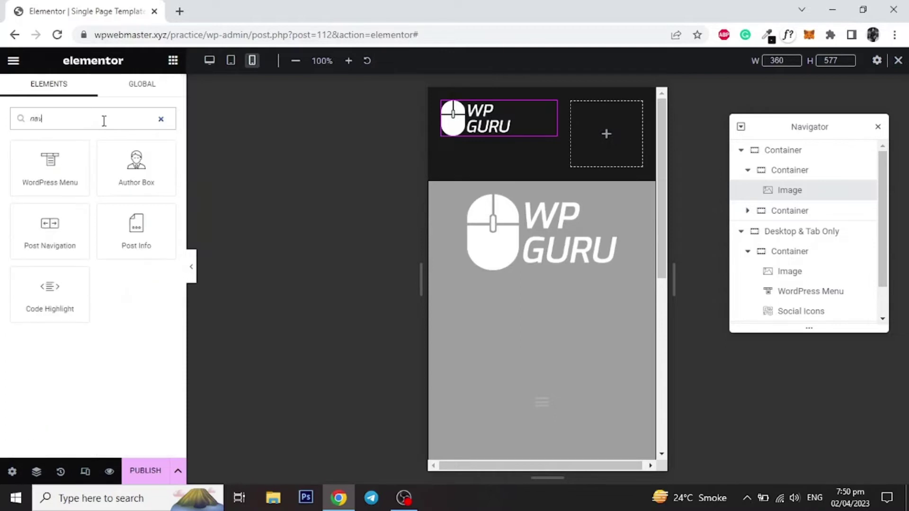
- Add a WordPress Menu widget to the 40% container, enable its full-width dropdown and align the toggle to the right
drag(49, 165, 598, 120)
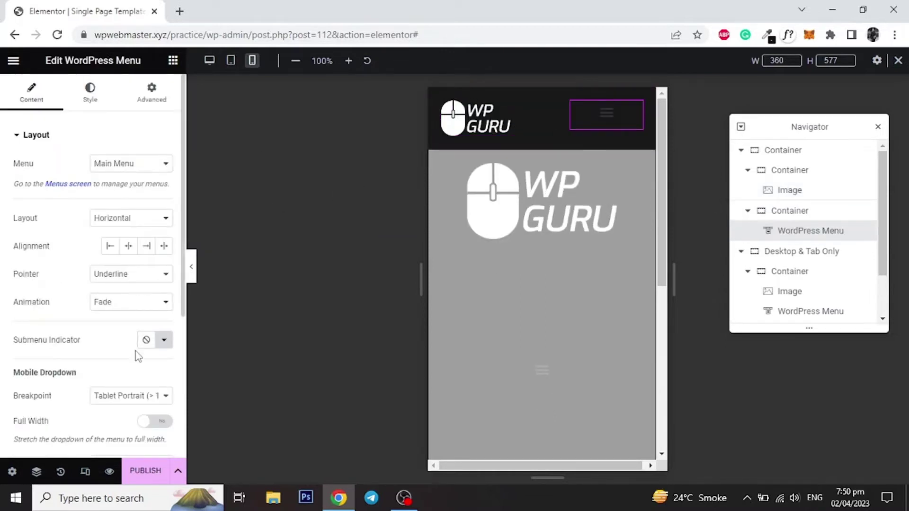
scroll(137, 359, down, 1)
scroll(104, 353, down, 3)
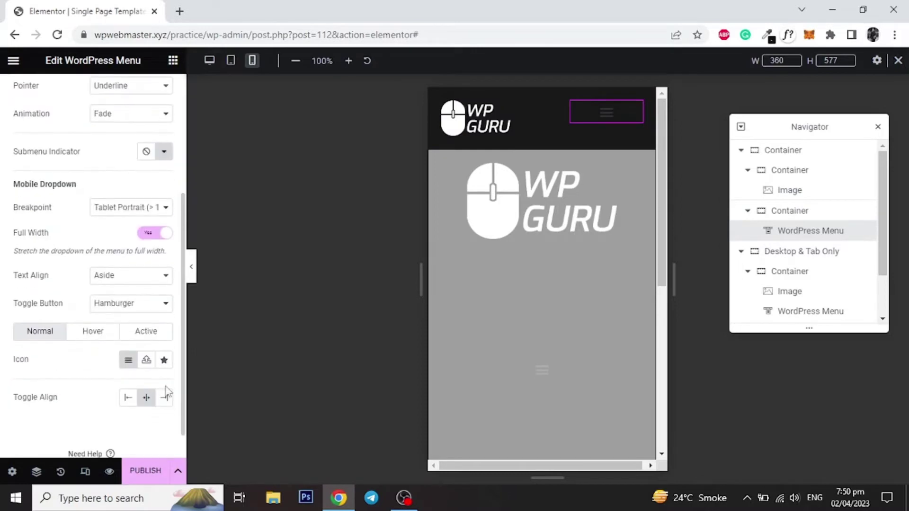
scroll(93, 280, up, 4)
- Set the normal color of the mobile menu's toggle button to white
click(90, 93)
scroll(44, 320, down, 3)
click(47, 368)
scroll(95, 284, down, 1)
click(164, 200)
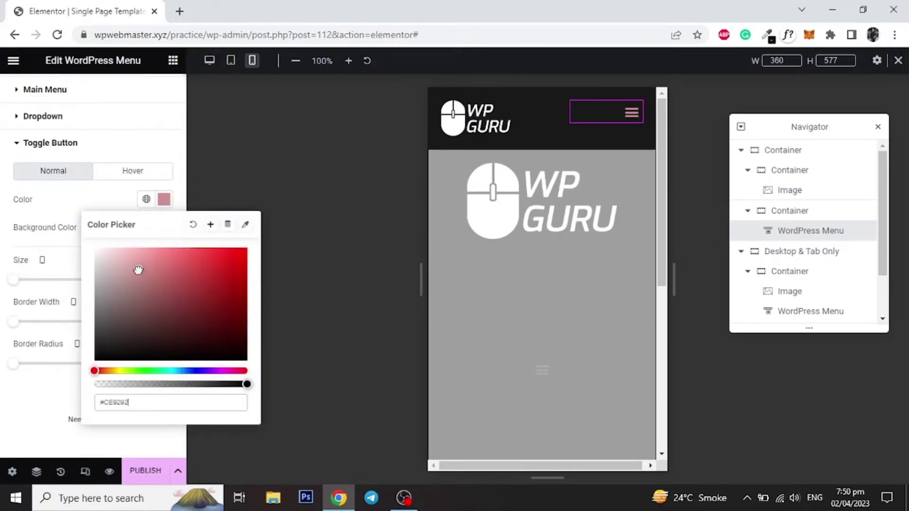
click(65, 209)
- Set the toggle button's normal background color to a dark gray
click(164, 227)
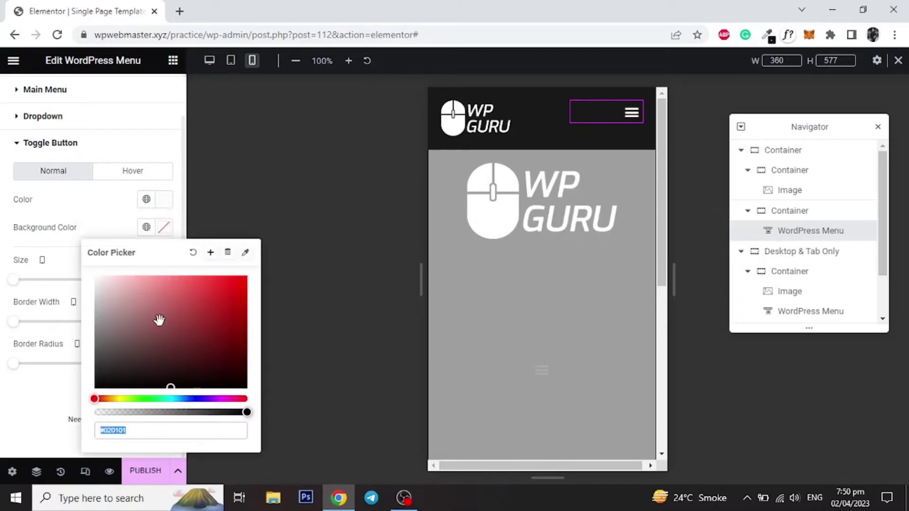
click(100, 342)
drag(84, 347, 74, 378)
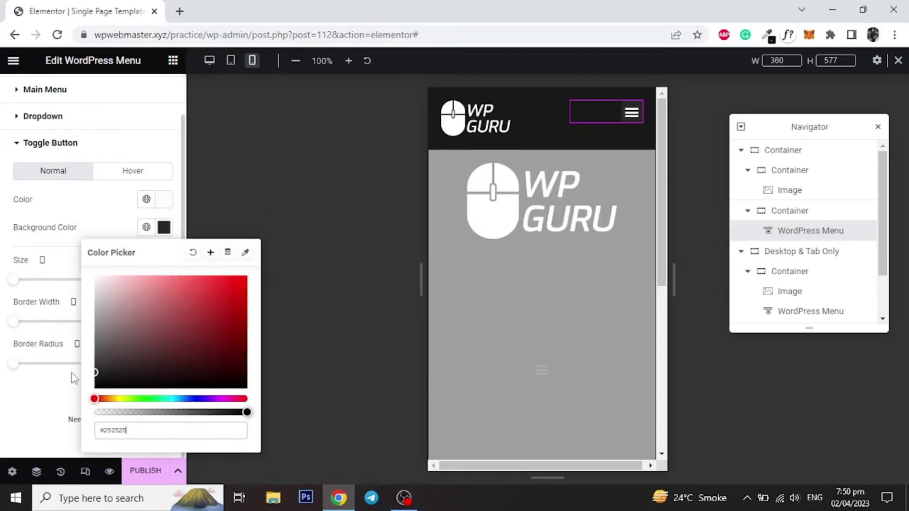
click(64, 208)
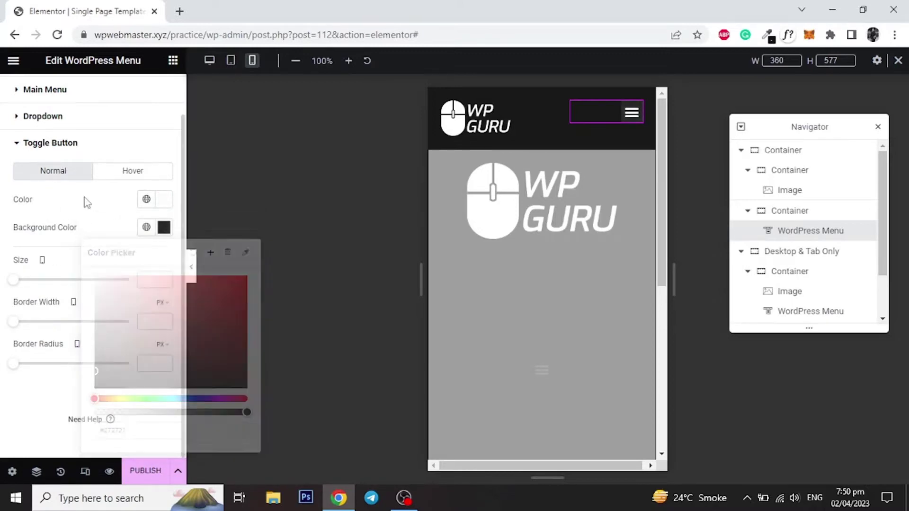
- Preview the mobile header without the editing panel and test opening its hamburger menu
click(197, 277)
click(542, 114)
click(538, 112)
click(4, 272)
click(631, 112)
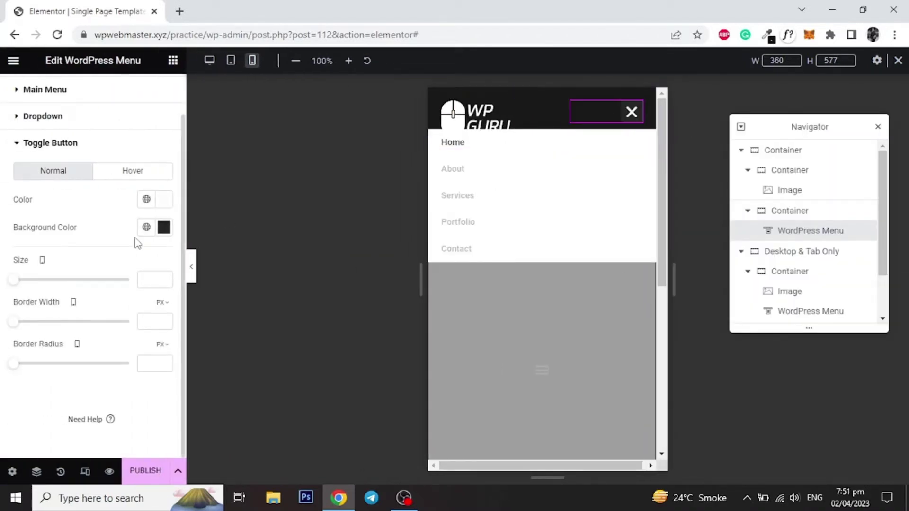
- Set the distance of the mobile menu's dropdown to 30 px and check the header in a clean preview
click(35, 118)
scroll(71, 300, down, 6)
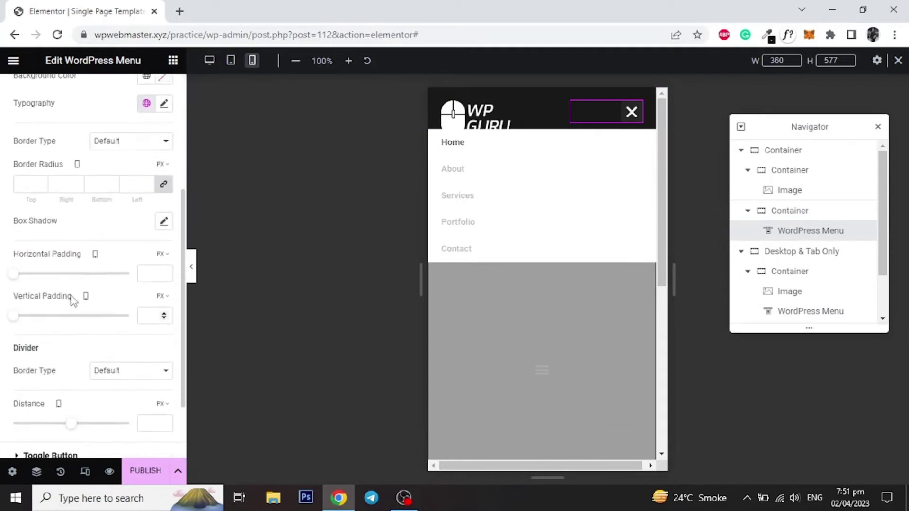
drag(71, 345, 88, 345)
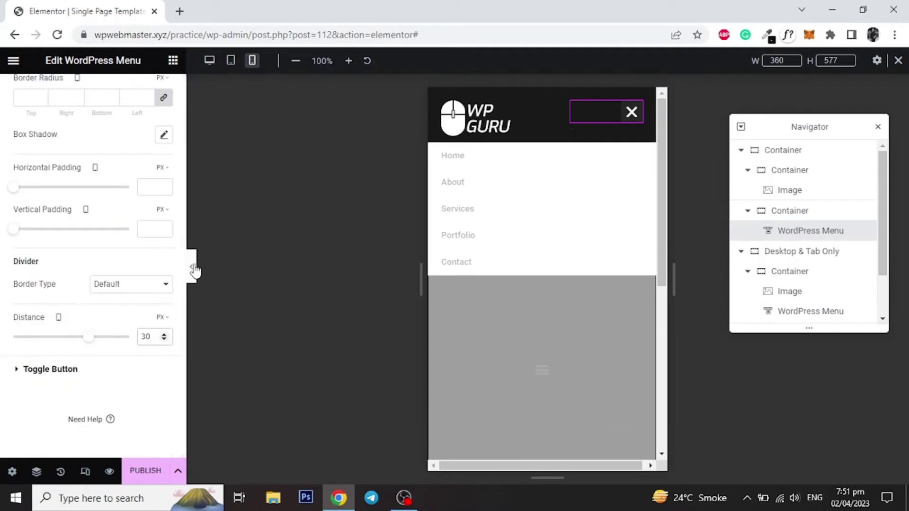
click(172, 60)
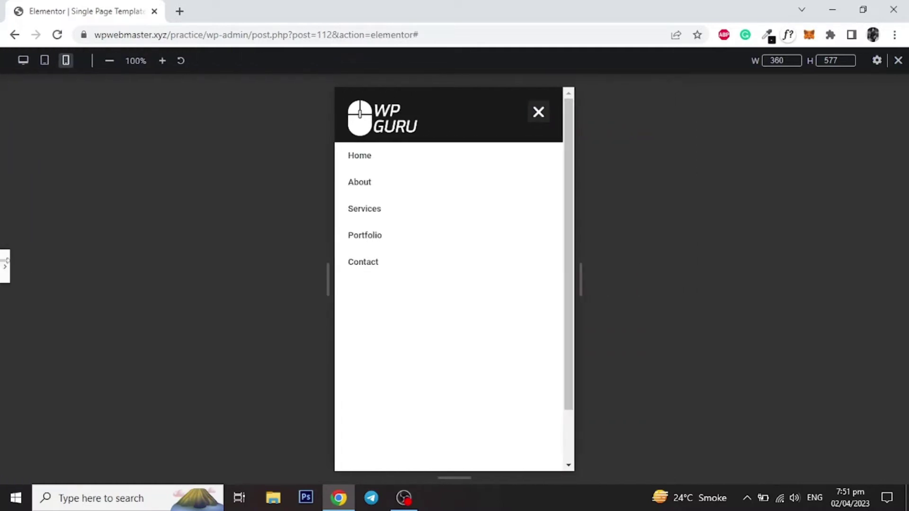
click(4, 265)
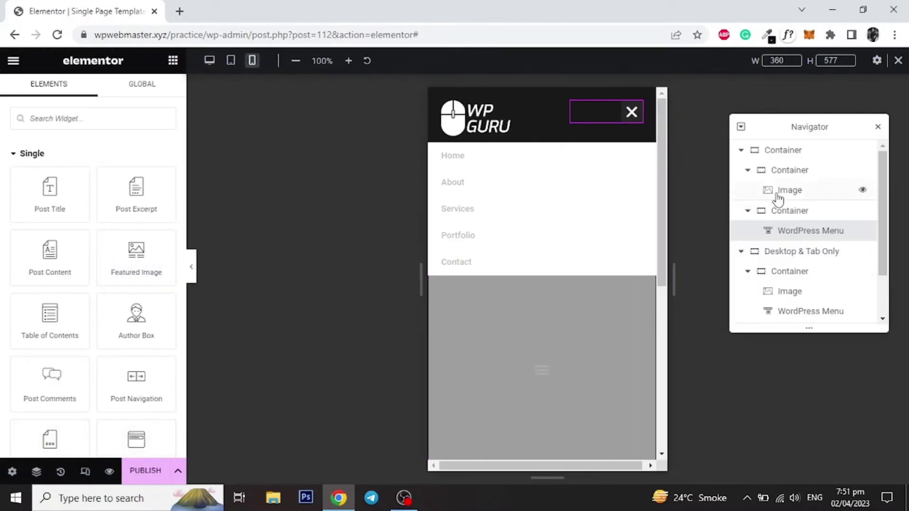
- Rename the mobile header's outer container as Mobile Only and hide it on desktop and tablet portrait
click(741, 150)
double_click(785, 150)
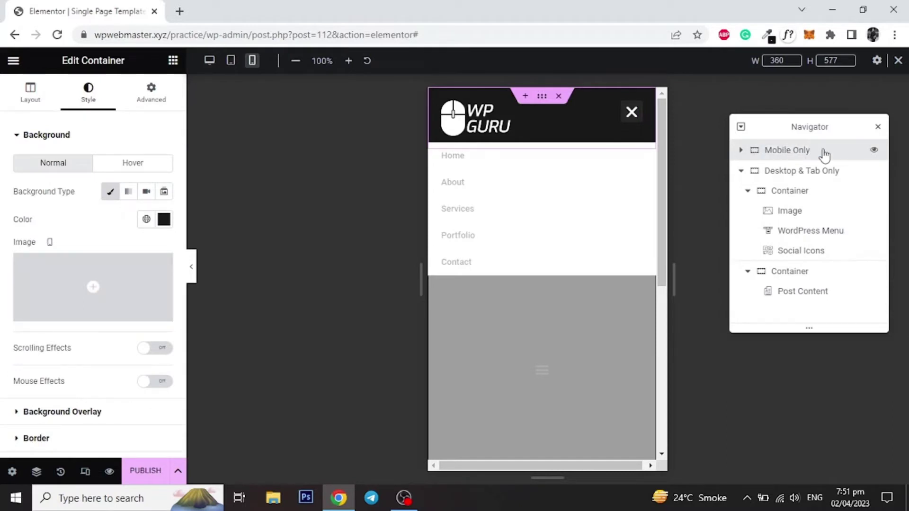
click(154, 92)
scroll(77, 323, down, 3)
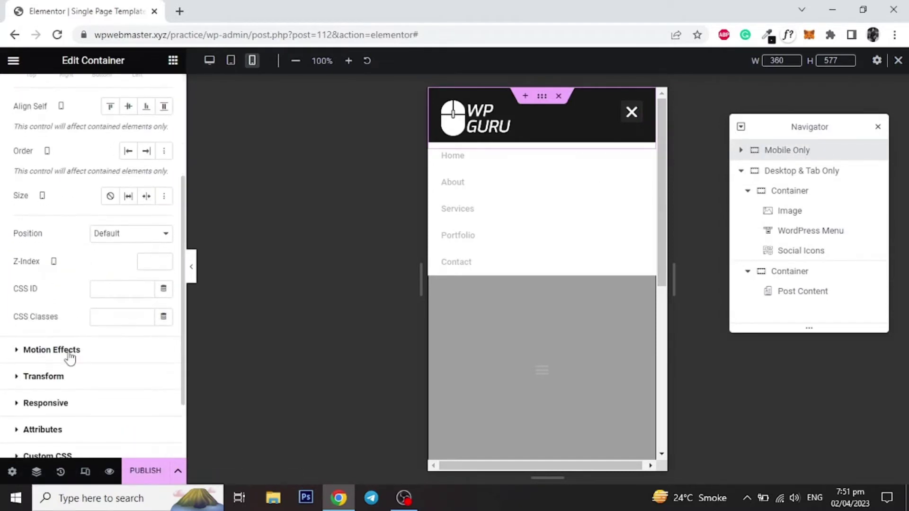
click(45, 402)
scroll(87, 378, up, 1)
- Leave responsive mode and preview the vertical side header at desktop width without the editing panel
click(85, 472)
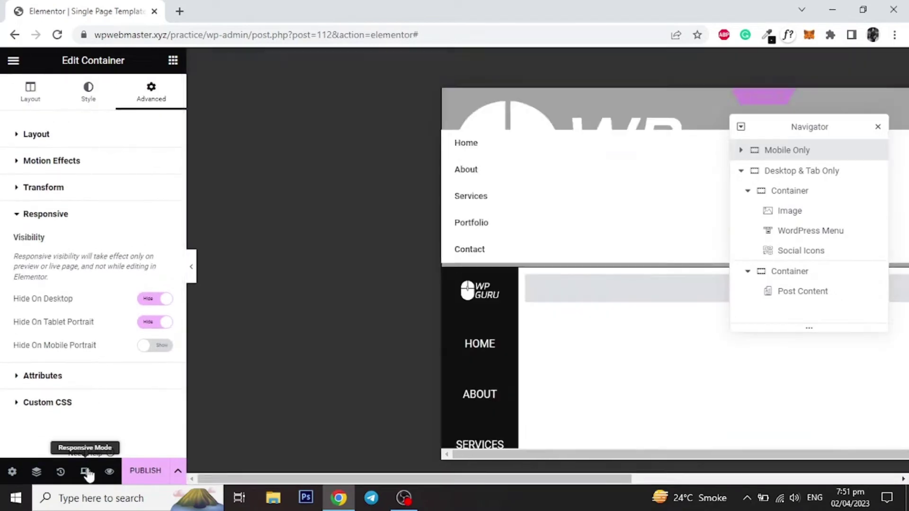
scroll(309, 254, down, 2)
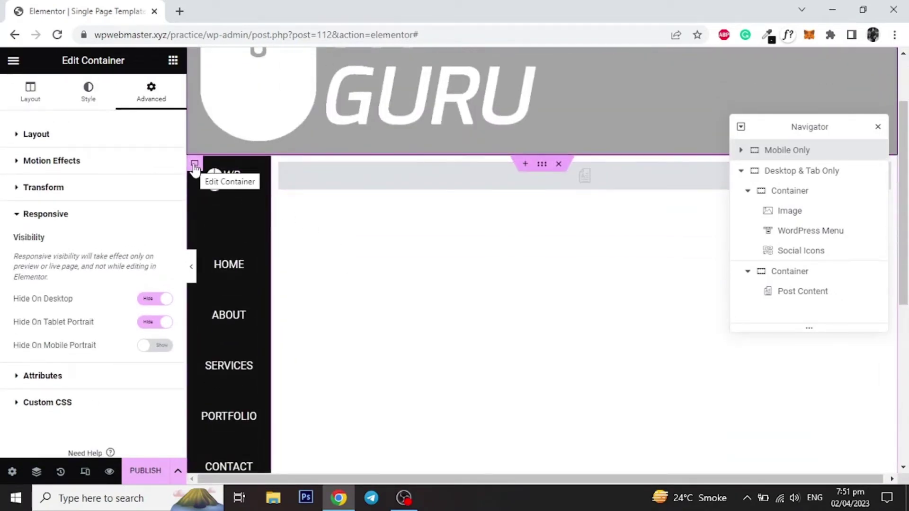
click(172, 61)
click(191, 267)
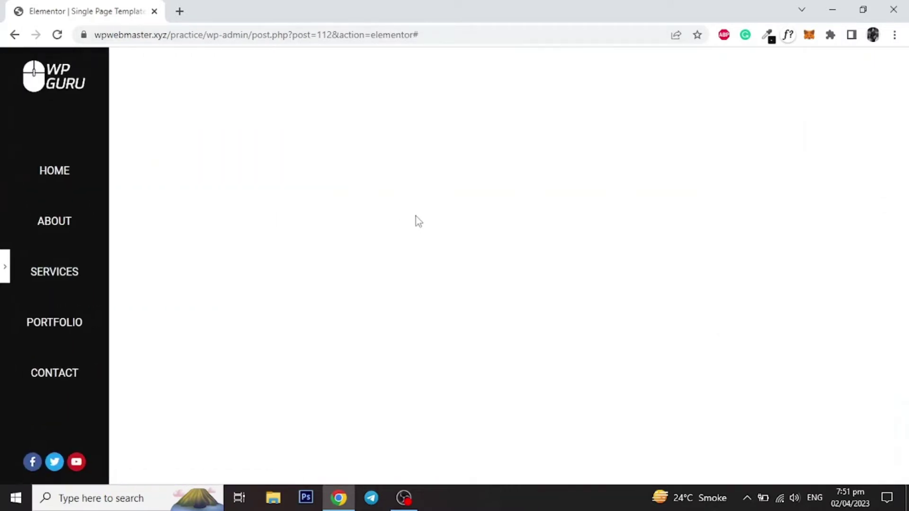
click(4, 264)
- Publish the template with a display condition that includes all Pages
click(148, 472)
click(433, 350)
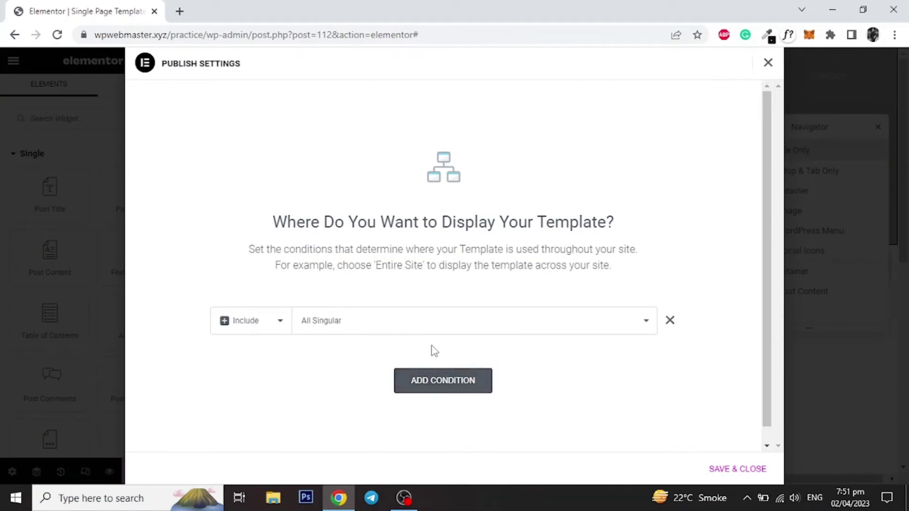
click(377, 317)
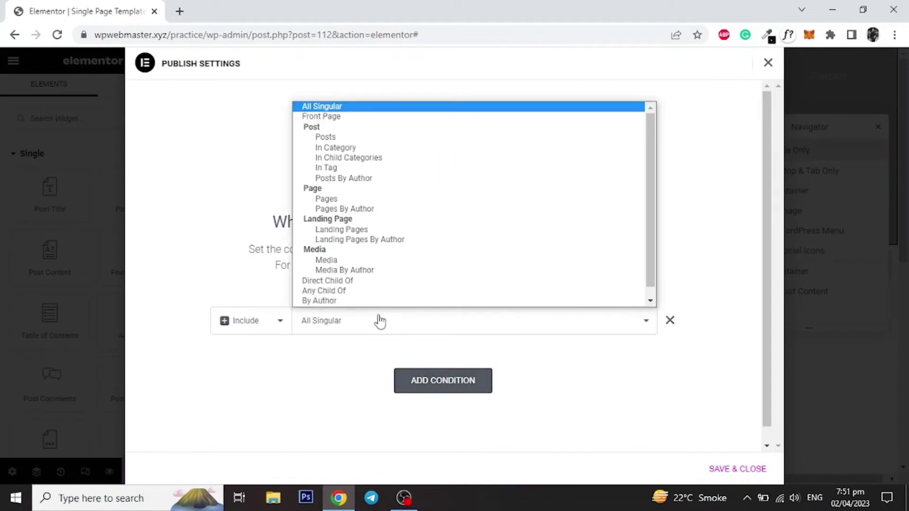
click(338, 199)
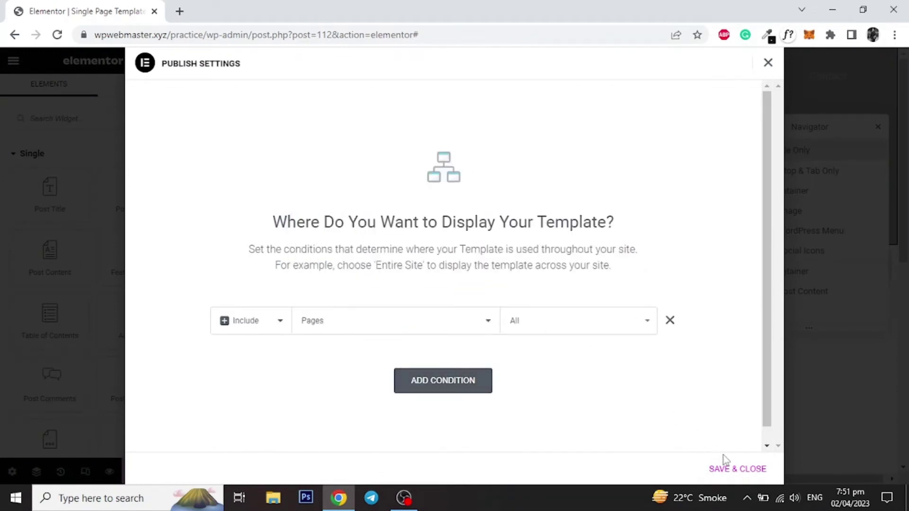
click(741, 471)
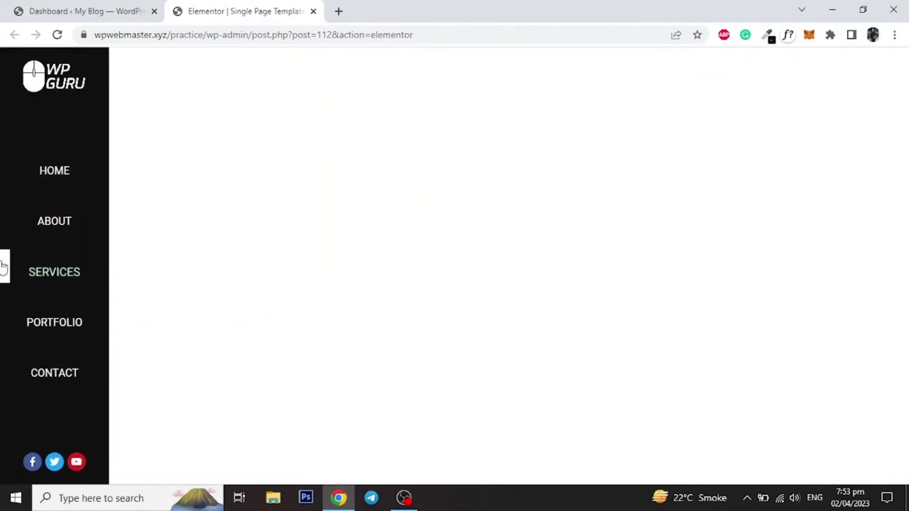
- Switch to the WordPress dashboard and create a new page titled Home
click(5, 266)
click(85, 10)
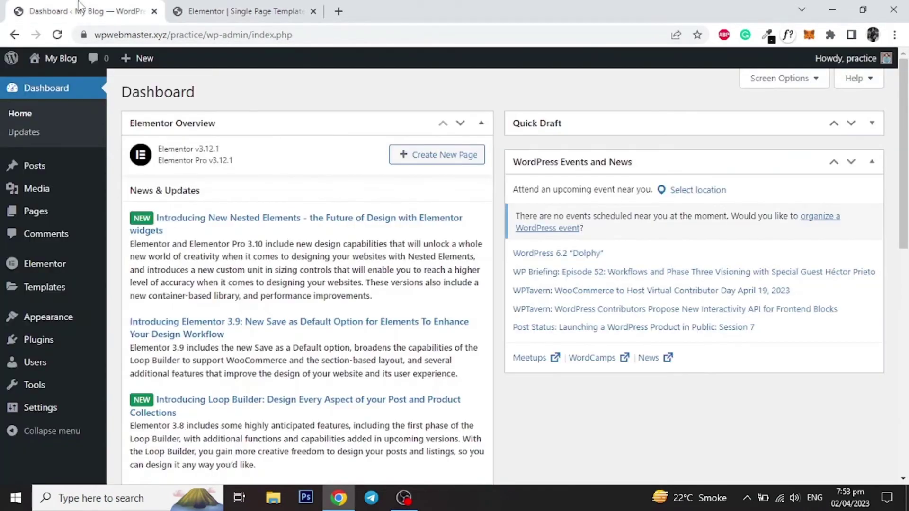
mouse_move(34, 216)
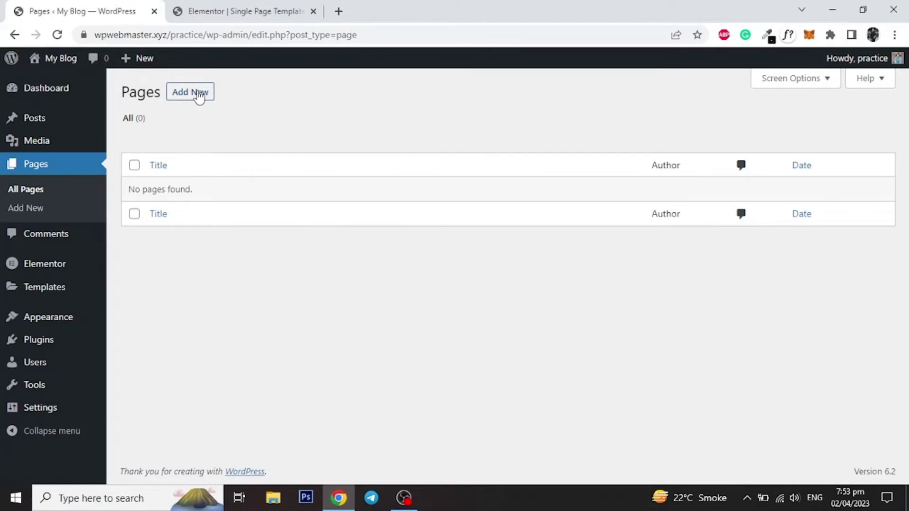
click(198, 95)
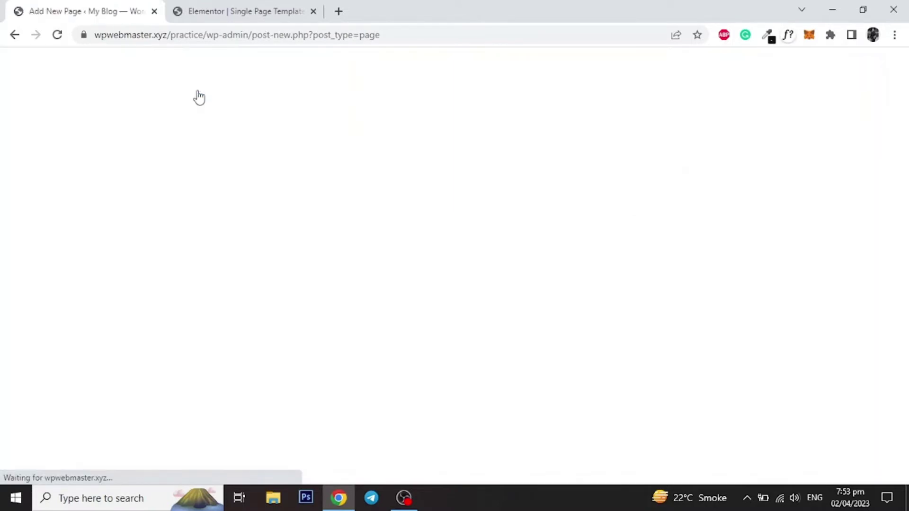
text(Home)
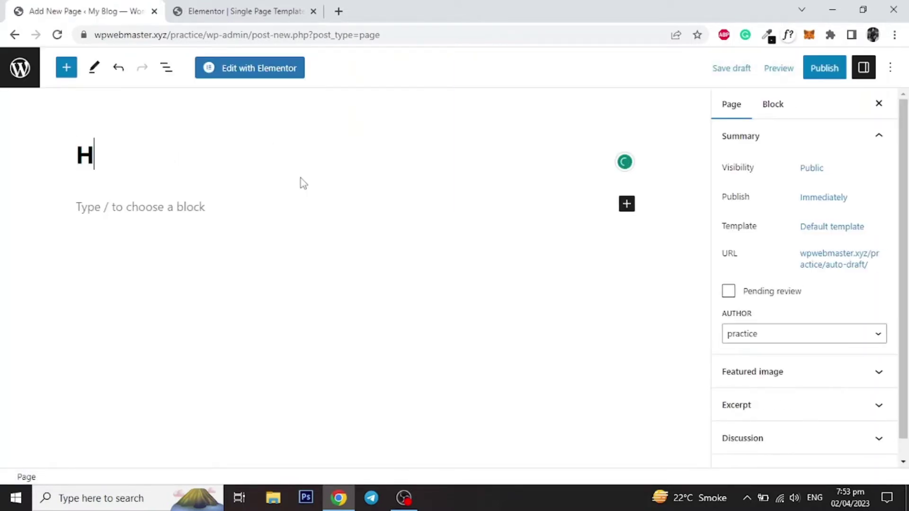
- Keep the Default template for the Home page and publish it
click(833, 231)
click(778, 331)
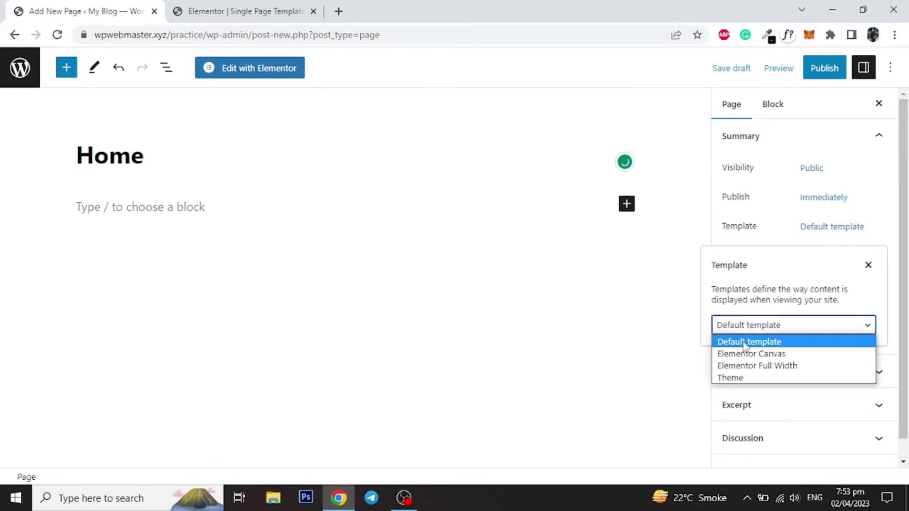
click(751, 343)
click(780, 225)
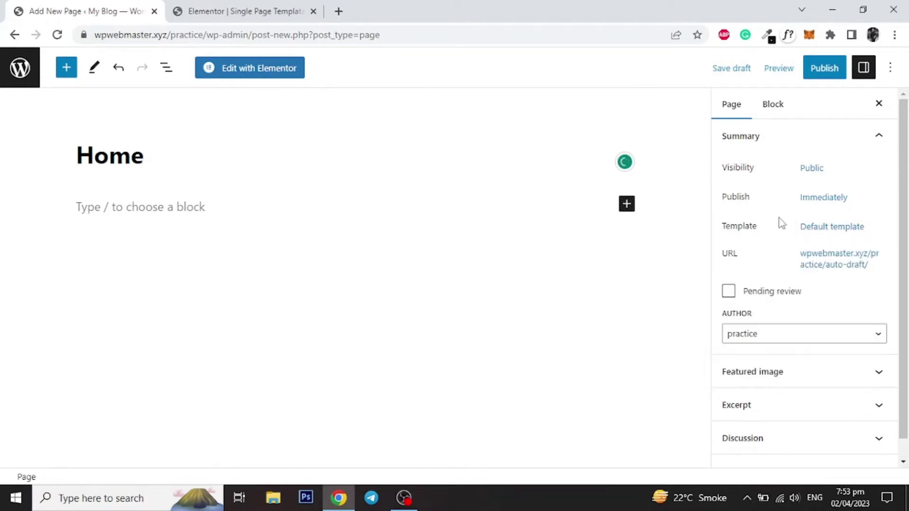
click(820, 76)
click(771, 71)
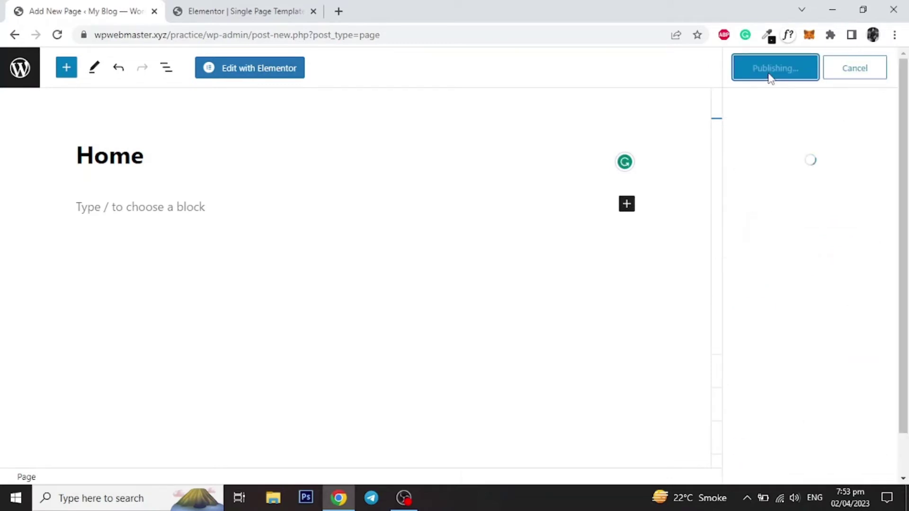
- Open the Home page in the Elementor editor and preview it without the editing panel
click(252, 70)
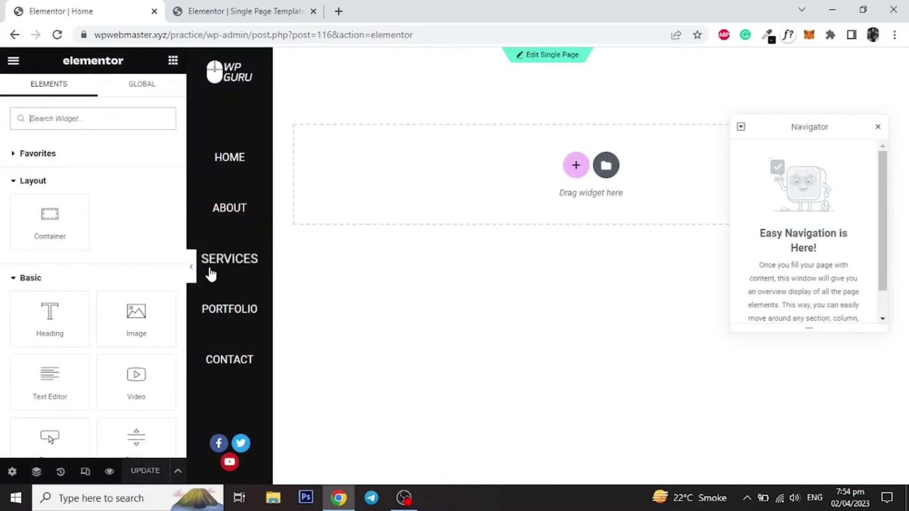
click(191, 267)
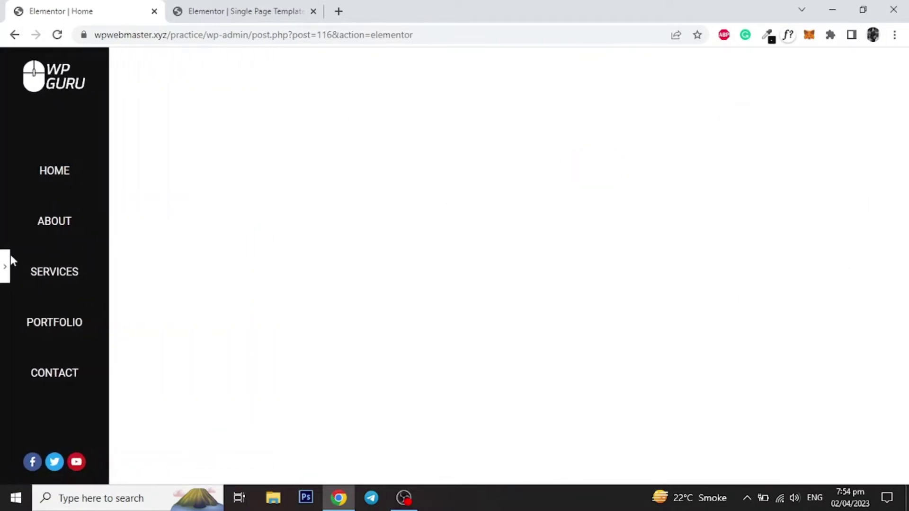
click(4, 266)
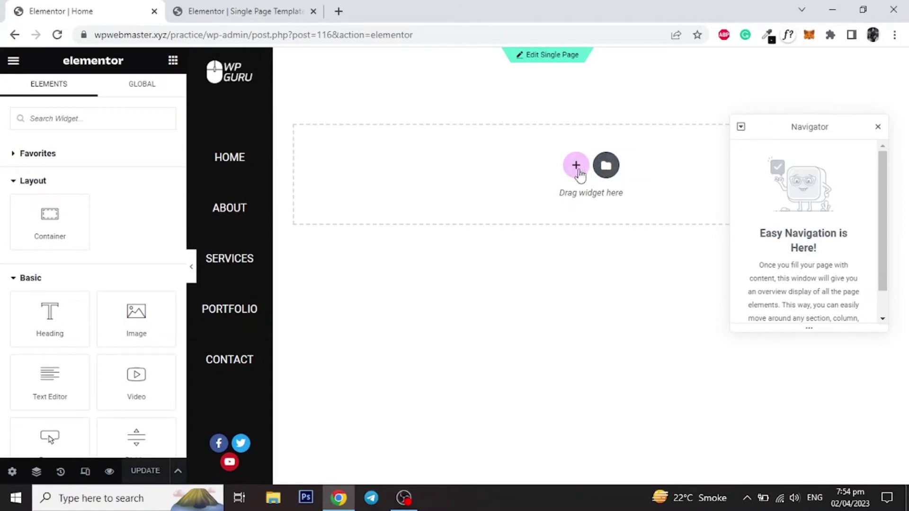
- Close the Navigator and bring up the ready-made page templates in the Elementor library
click(576, 166)
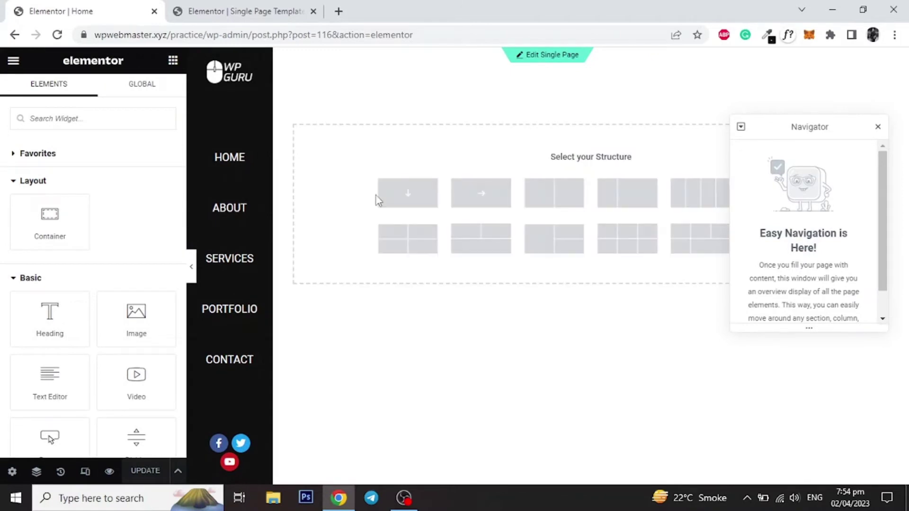
click(877, 127)
click(869, 145)
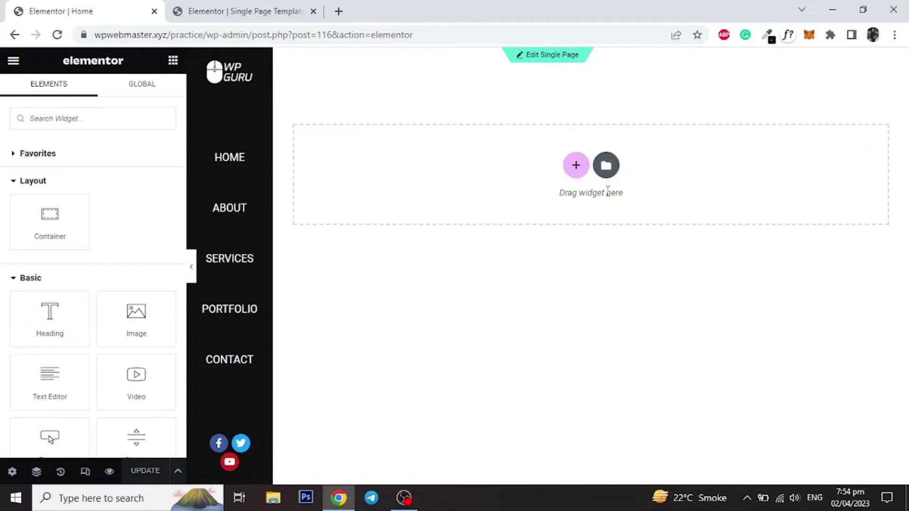
click(606, 166)
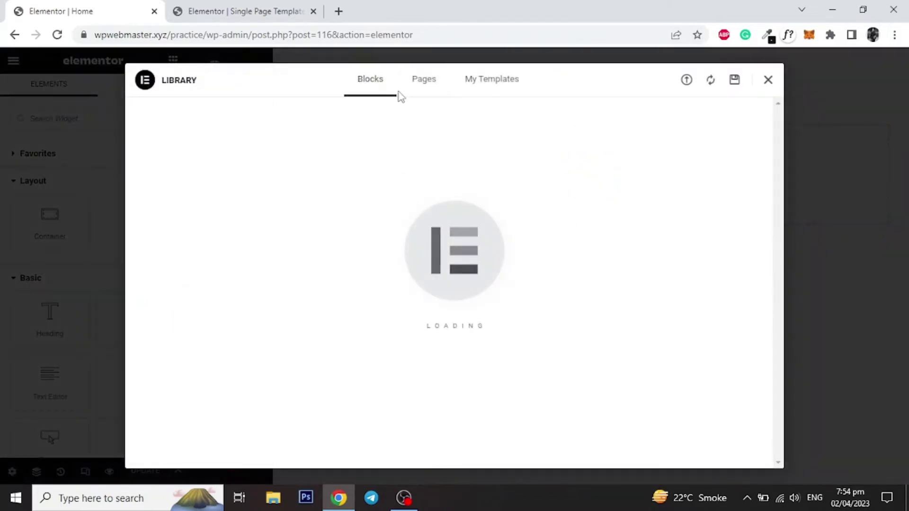
click(413, 85)
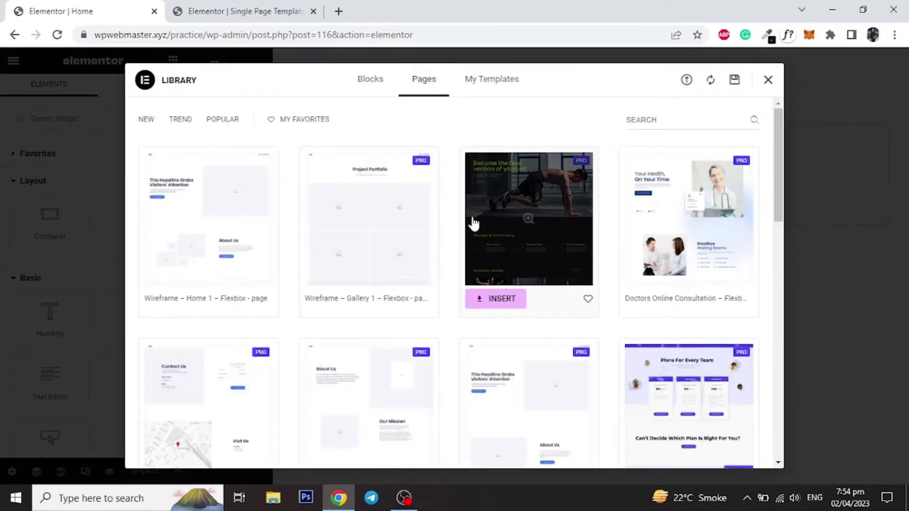
- Review the Doctors Online Consultation Flexbox page template, then insert it with its page settings applied
click(670, 213)
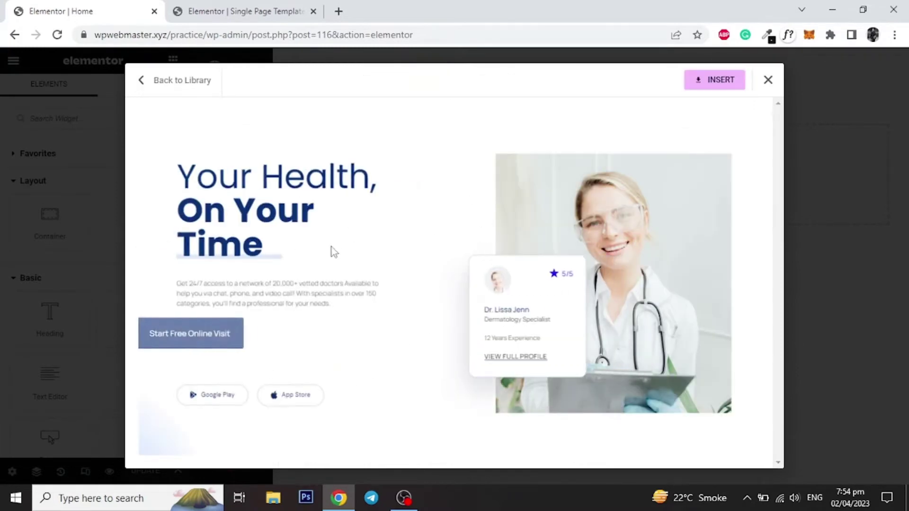
scroll(468, 280, down, 5)
scroll(467, 280, down, 8)
scroll(467, 280, up, 12)
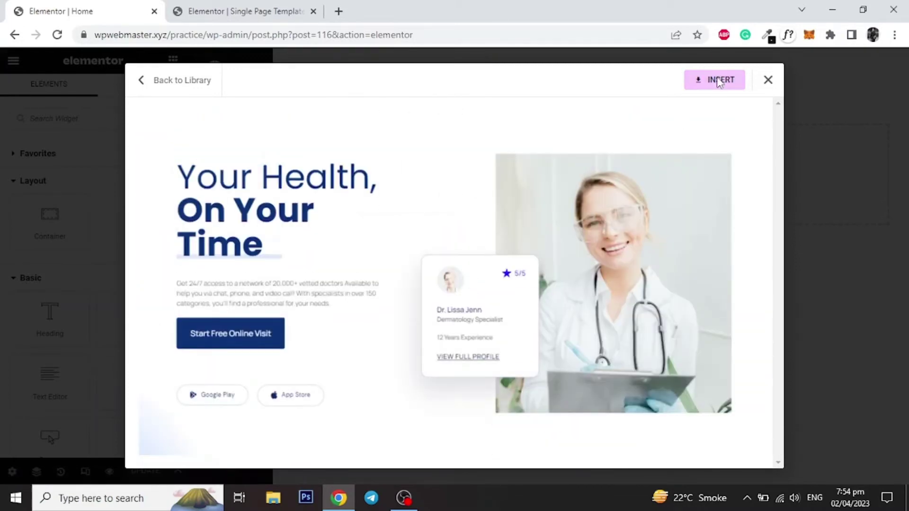
click(718, 82)
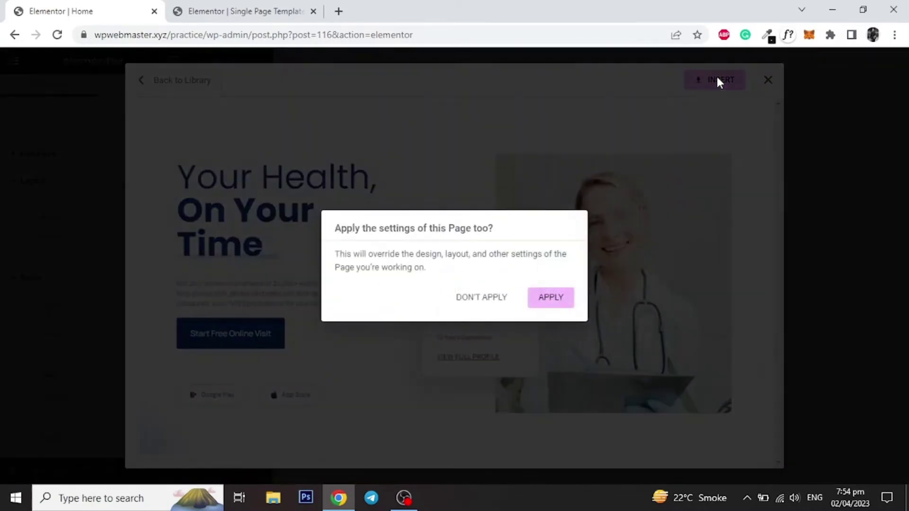
click(549, 298)
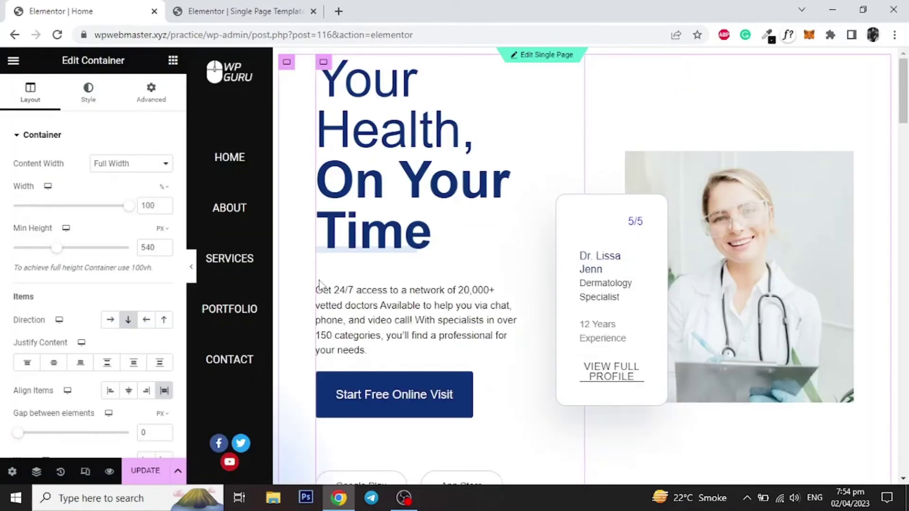
- Preview the Home page without the editing panel and check the sticky side header along the page's length
click(194, 268)
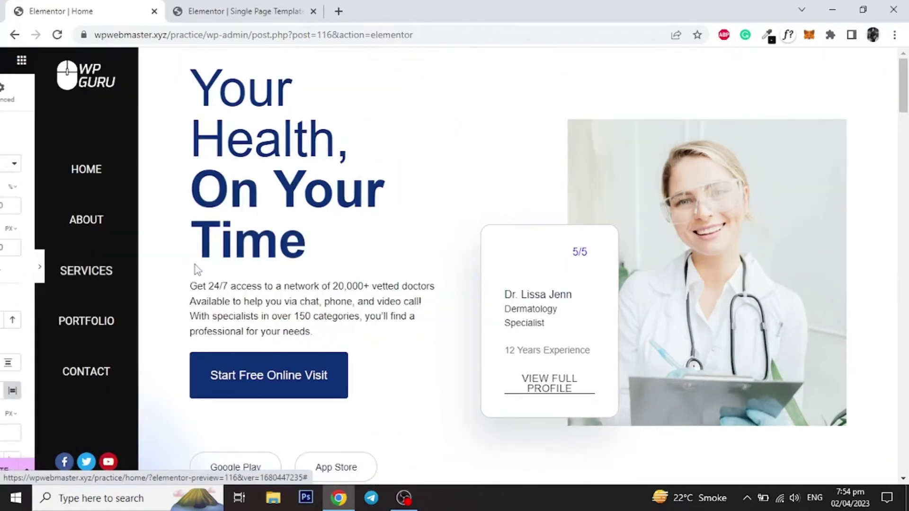
scroll(474, 272, down, 20)
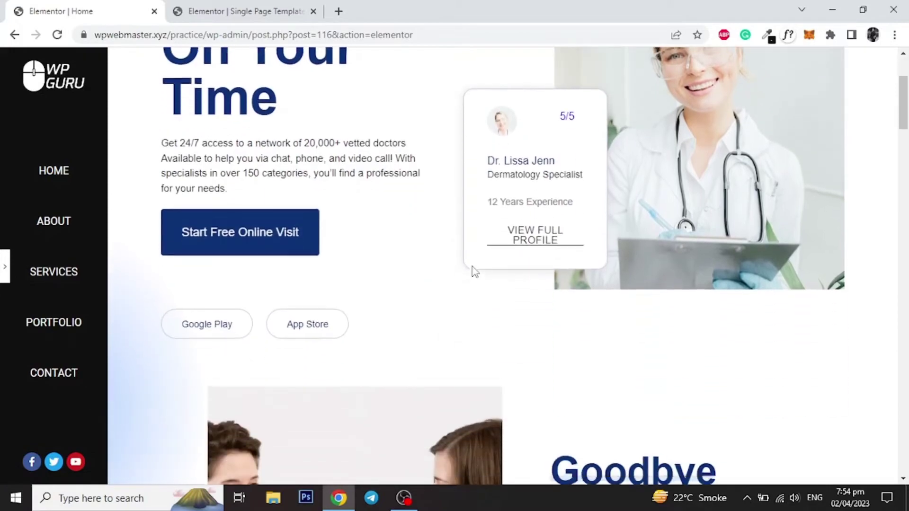
scroll(475, 272, down, 20)
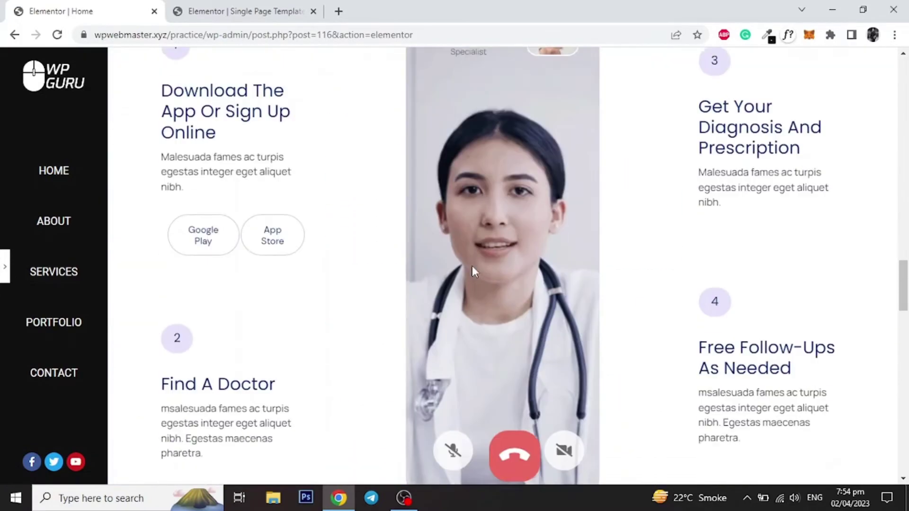
- Show the editing panel again, save the Home page, and return to the preview without the panel
scroll(472, 266, up, 20)
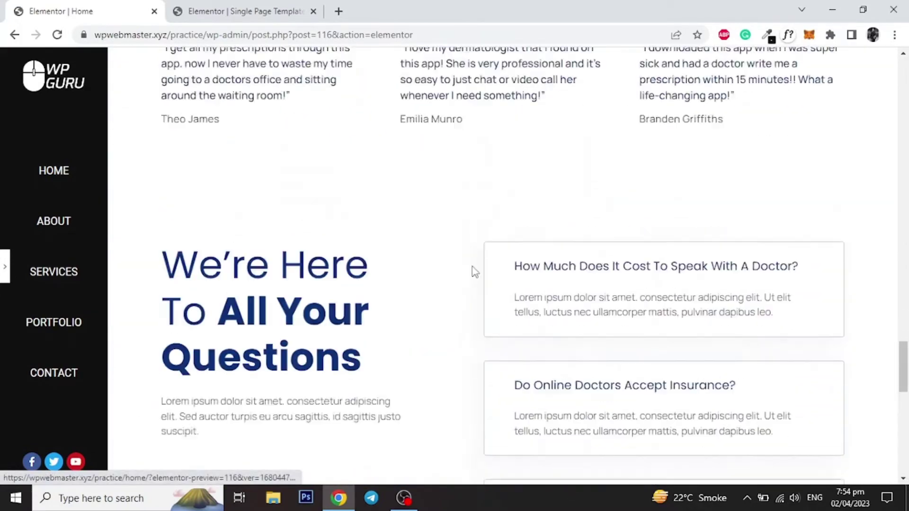
scroll(474, 272, up, 10)
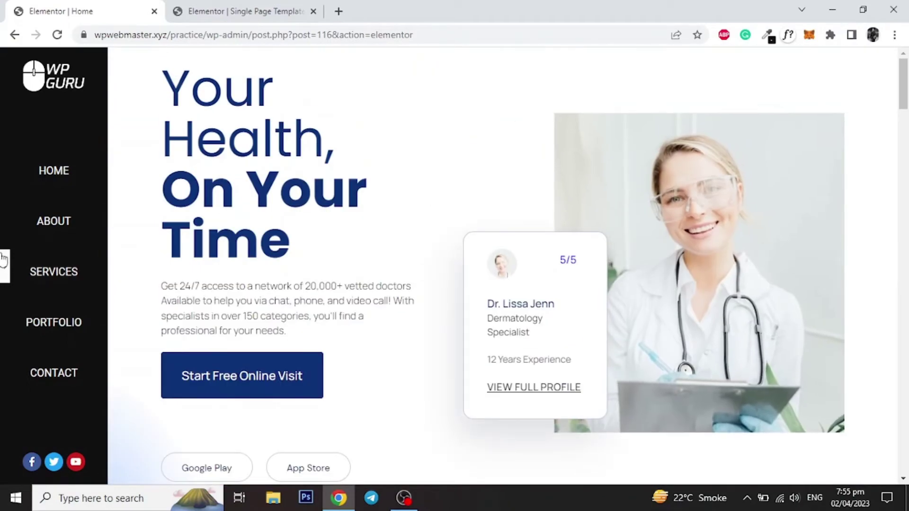
click(6, 267)
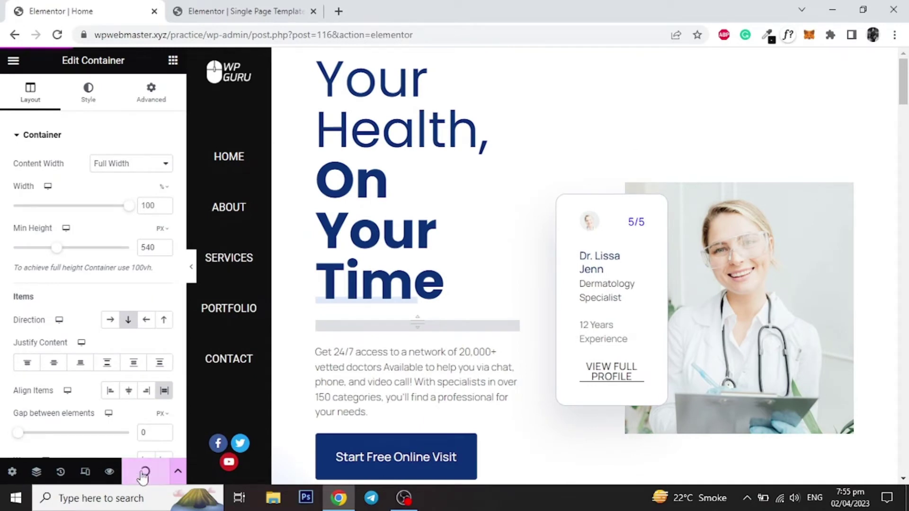
click(191, 267)
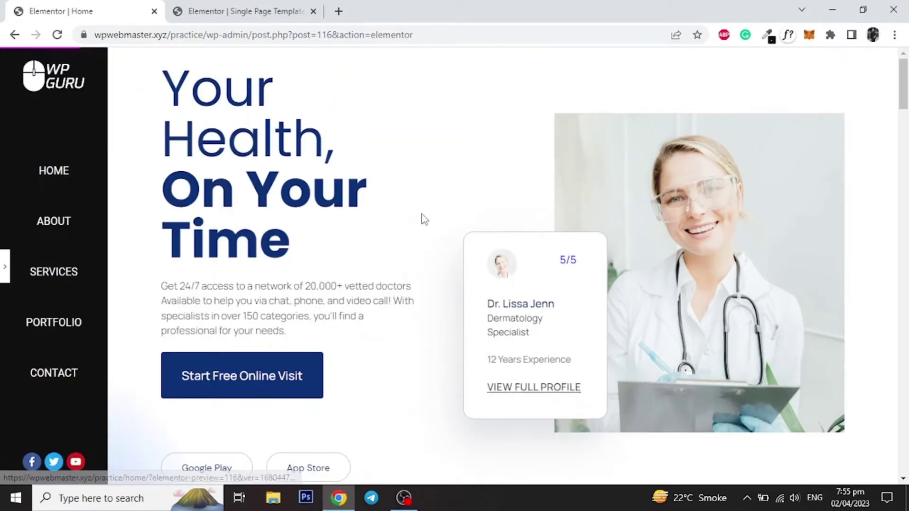
- Check how the side header behaves along the length of the Home page
scroll(424, 219, down, 5)
scroll(424, 219, up, 5)
scroll(424, 219, down, 8)
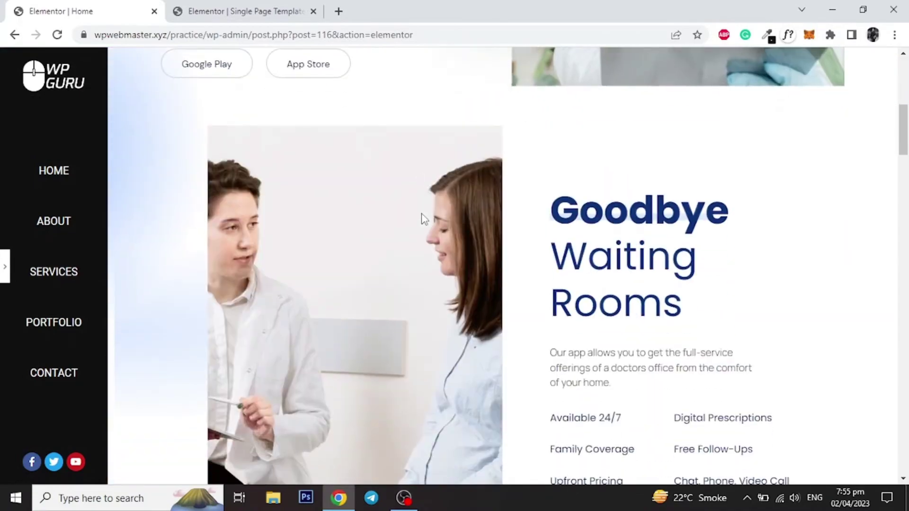
scroll(424, 219, down, 10)
scroll(424, 219, up, 13)
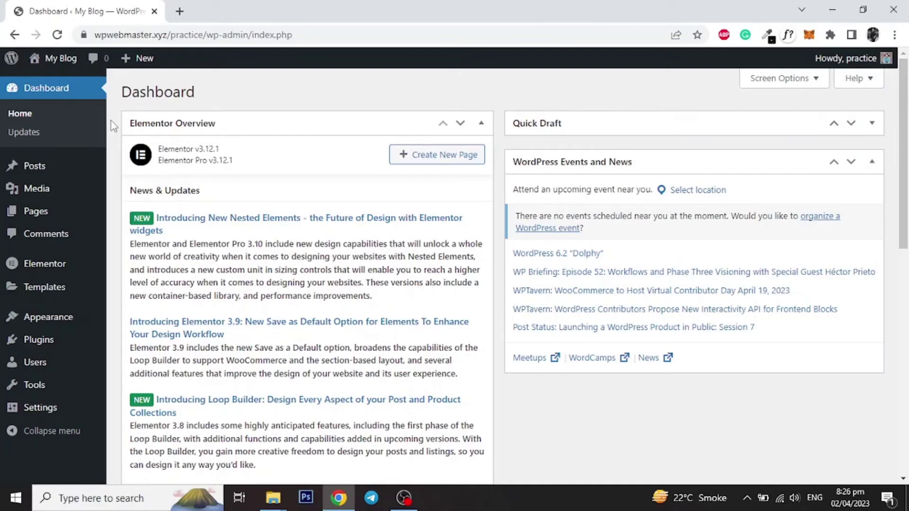
- Open the site's templates in a new tab and create a Single Page template named Single Page Template
mouse_move(48, 292)
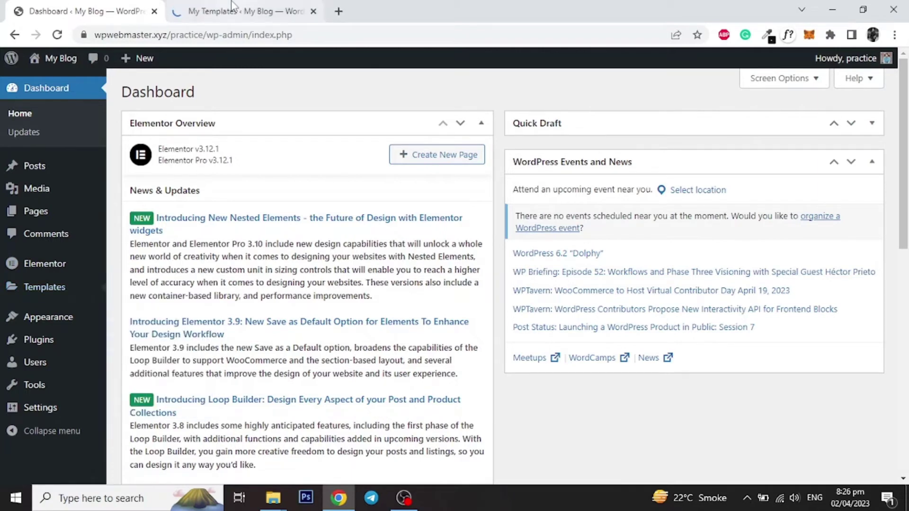
click(231, 7)
click(561, 268)
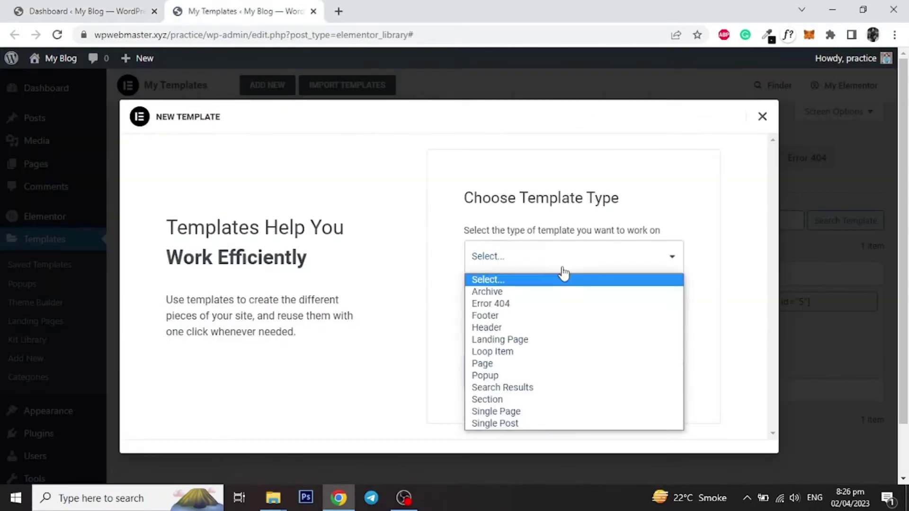
click(517, 412)
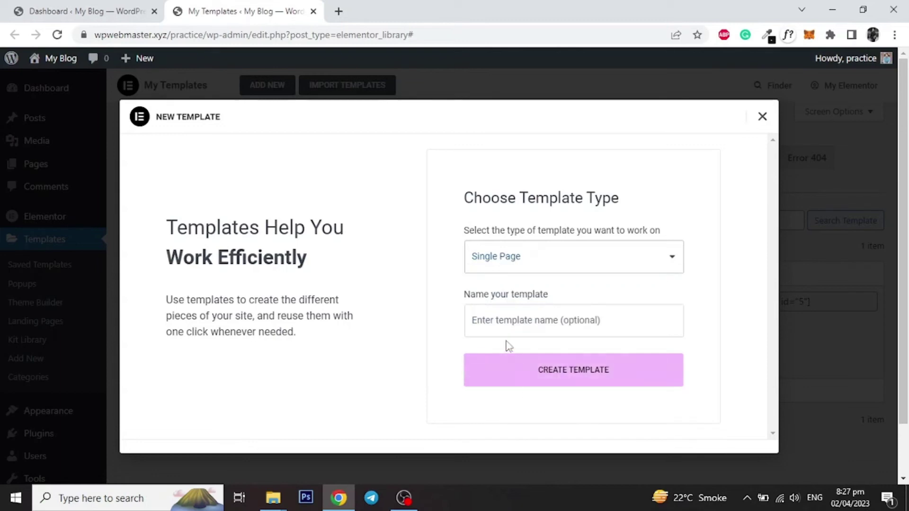
click(502, 318)
text(Sing)
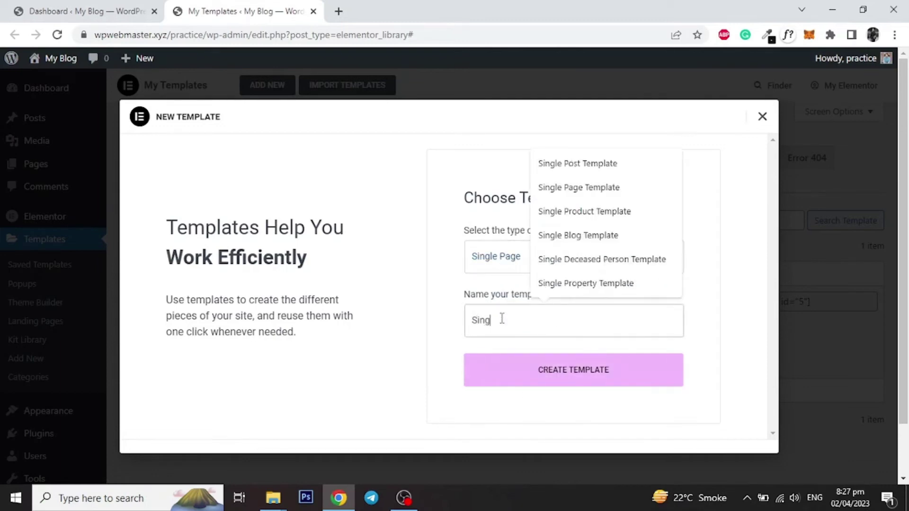
click(571, 189)
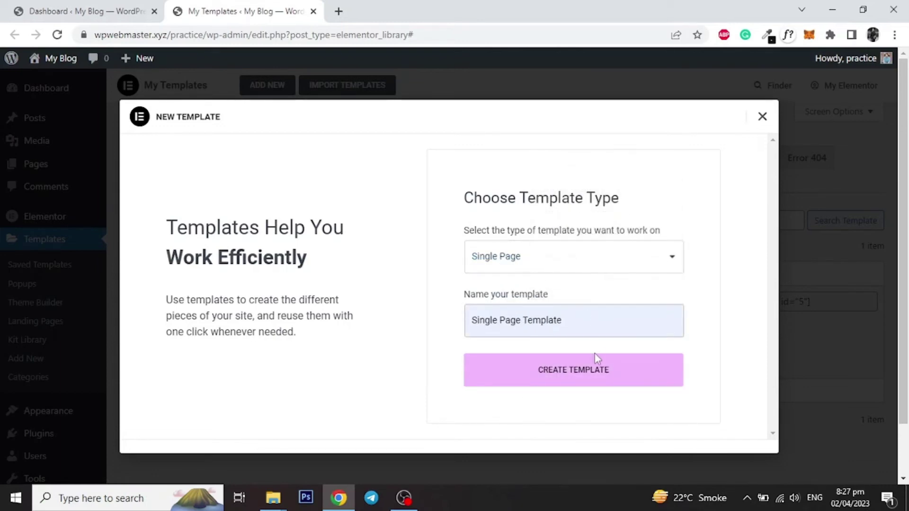
click(594, 372)
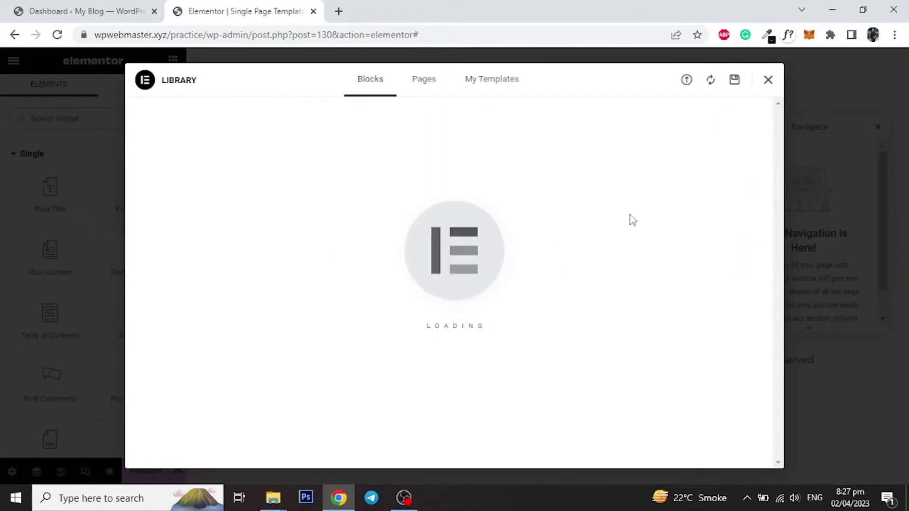
- Dismiss the template library and set the template's page layout to Elementor Canvas
click(768, 80)
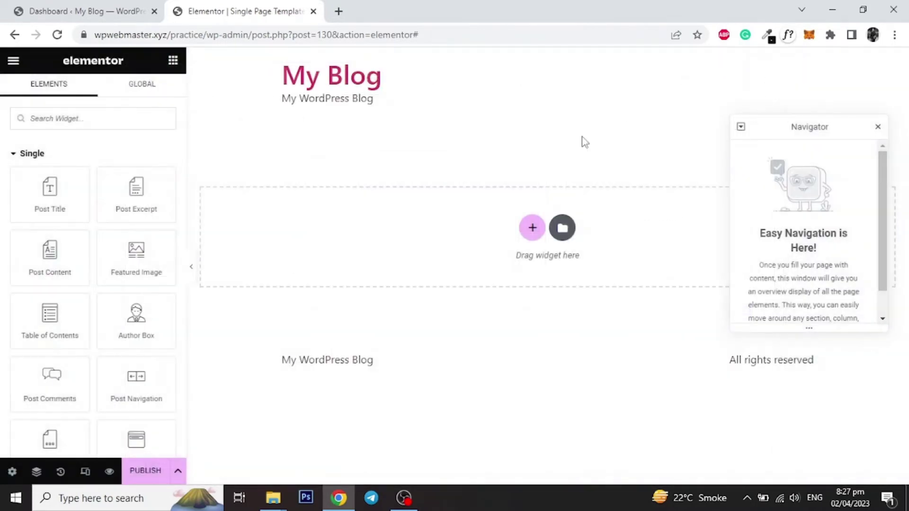
click(12, 472)
click(118, 227)
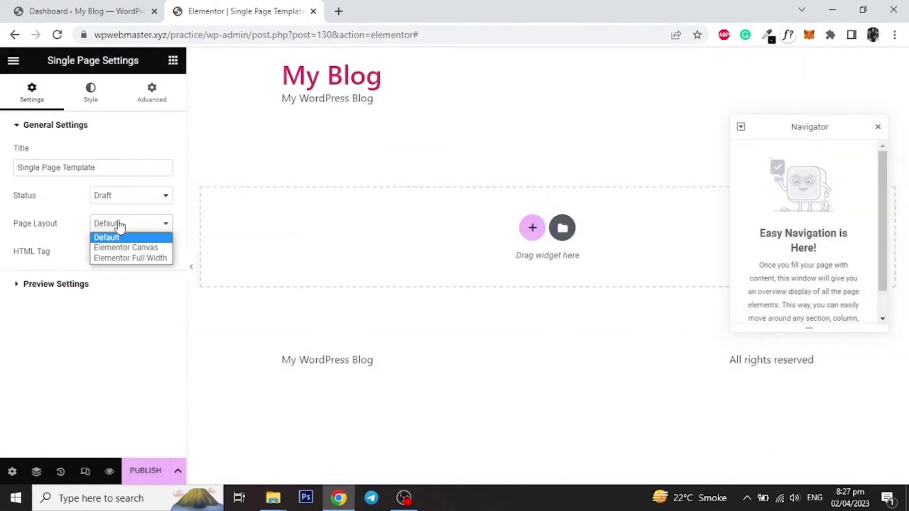
click(113, 245)
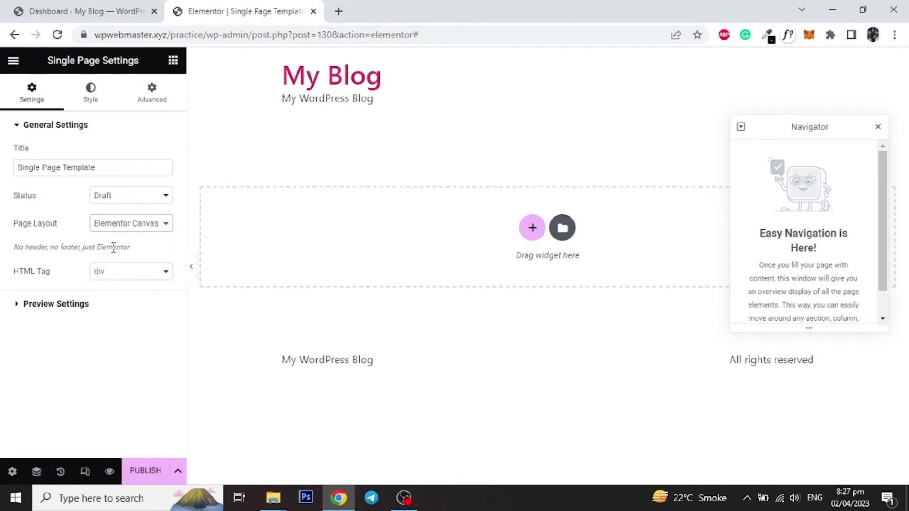
- Set the template to preview dynamic content as Page and apply the preview
click(17, 308)
click(118, 203)
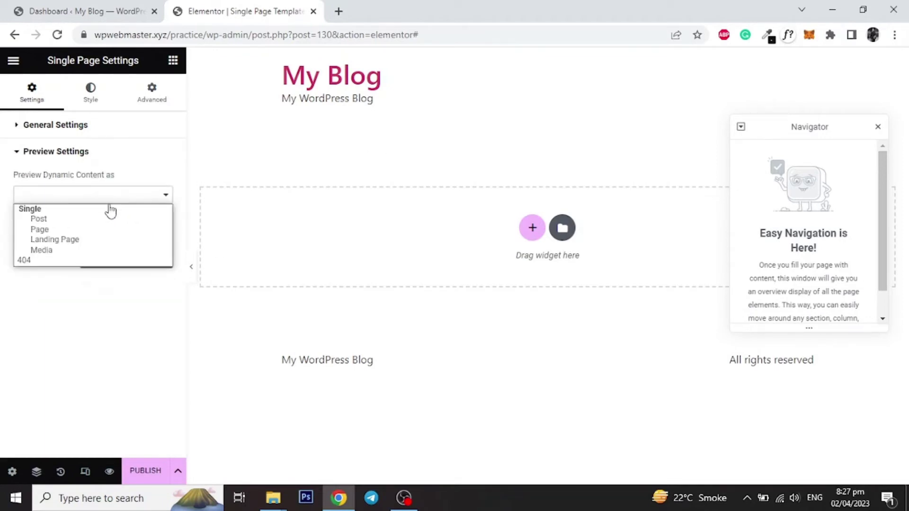
click(78, 229)
click(111, 260)
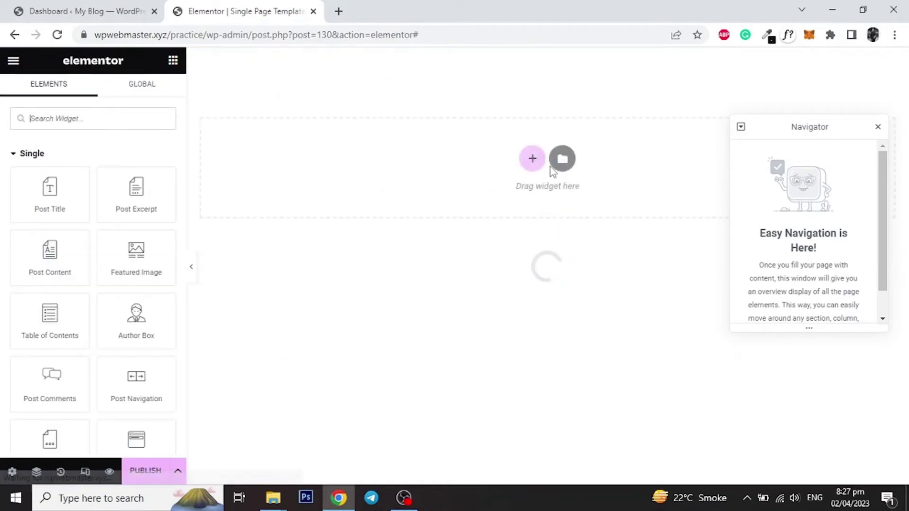
- Add a two-column section with full-width content and no gap between its columns
click(532, 160)
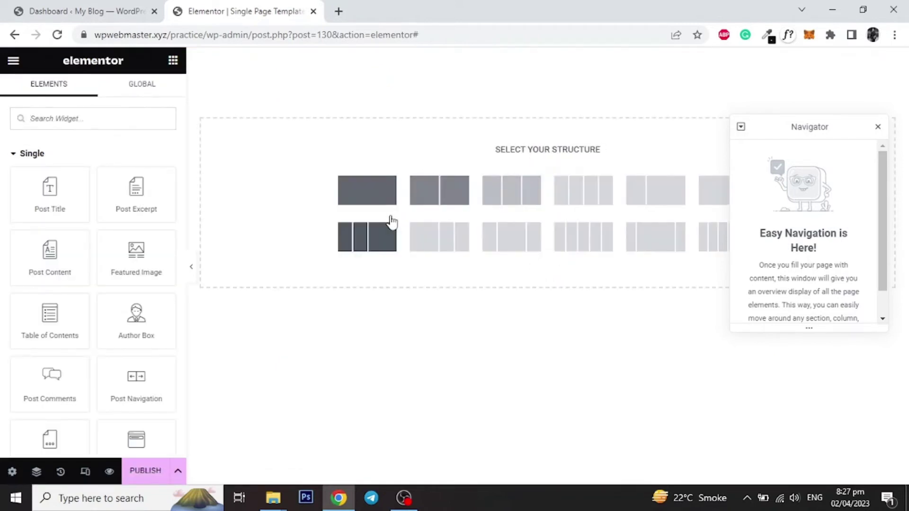
click(435, 191)
click(152, 163)
click(117, 189)
click(141, 194)
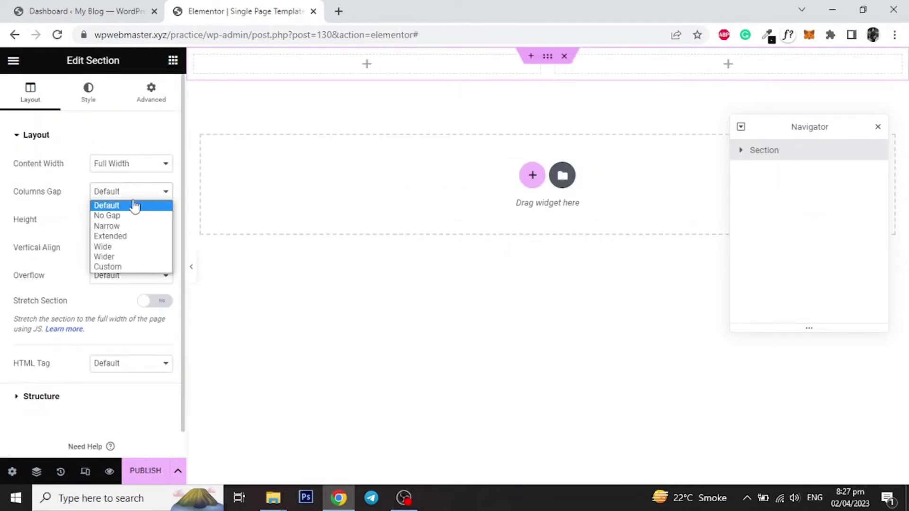
click(121, 214)
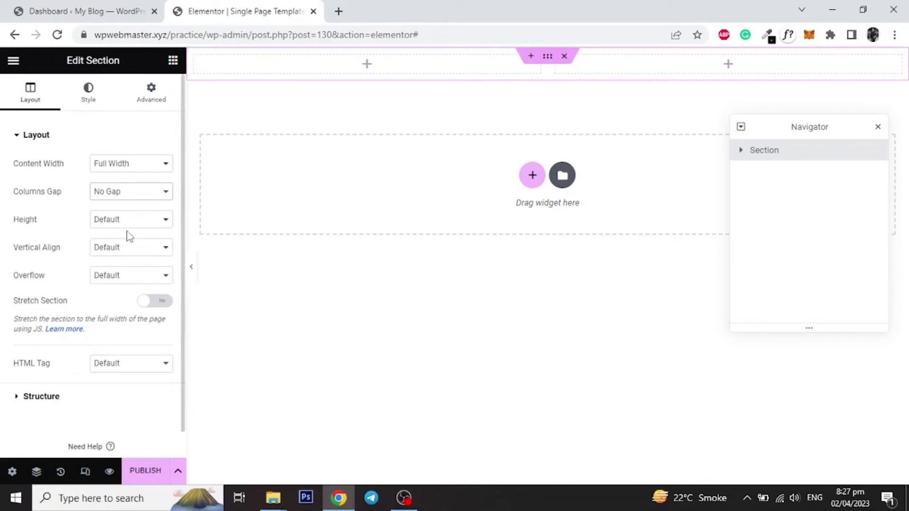
- Give the section a minimum height of 100 VH and set its column position to Stretch
click(112, 230)
key(Escape)
click(118, 259)
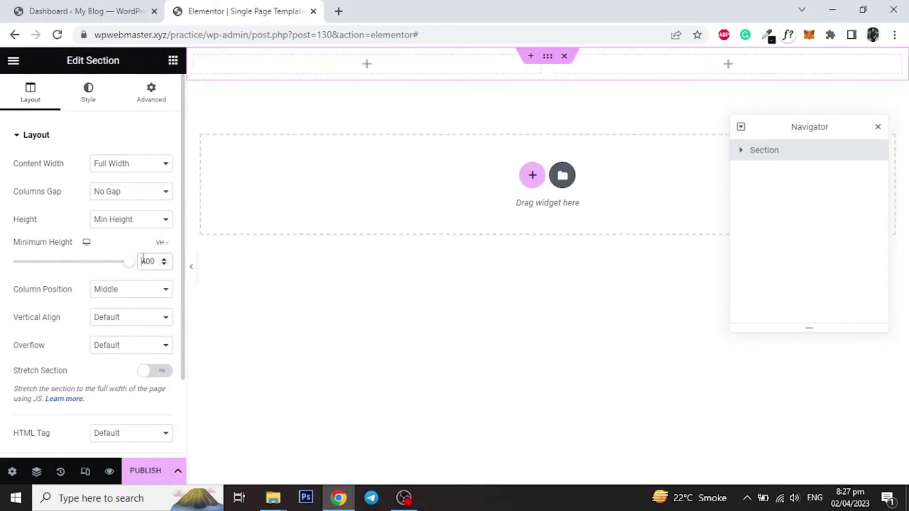
text(00)
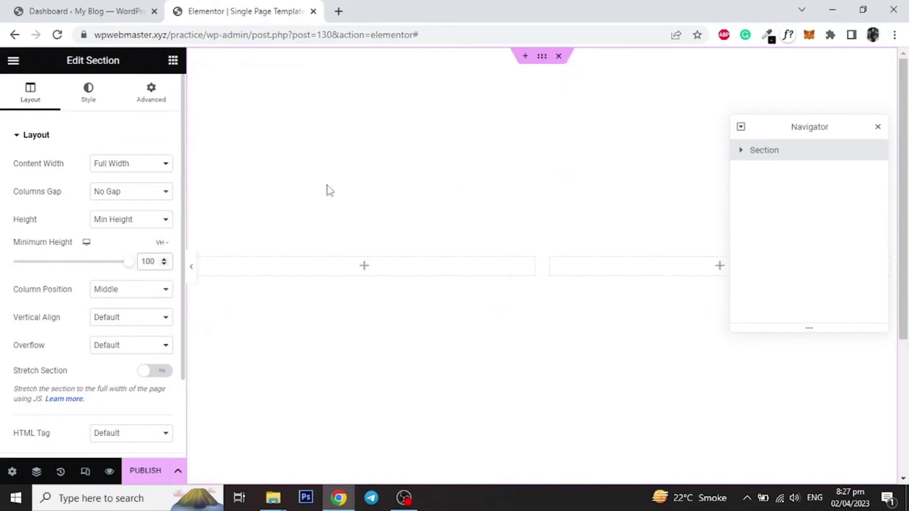
click(122, 302)
click(110, 303)
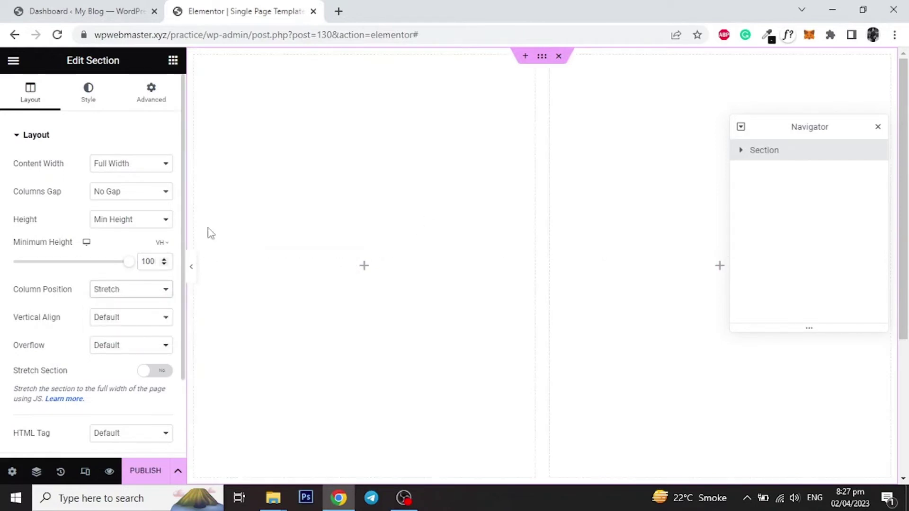
- Set the first column's width to 12% and give it a classic black background
click(195, 57)
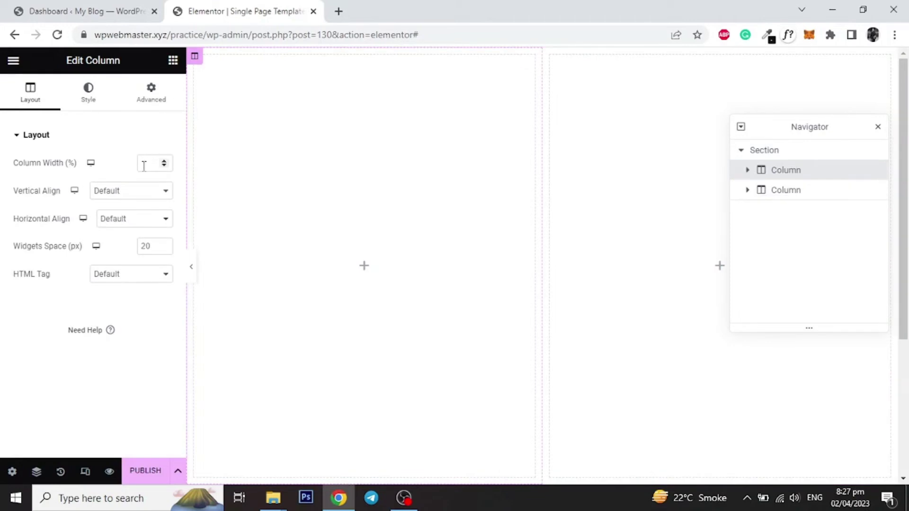
text(12)
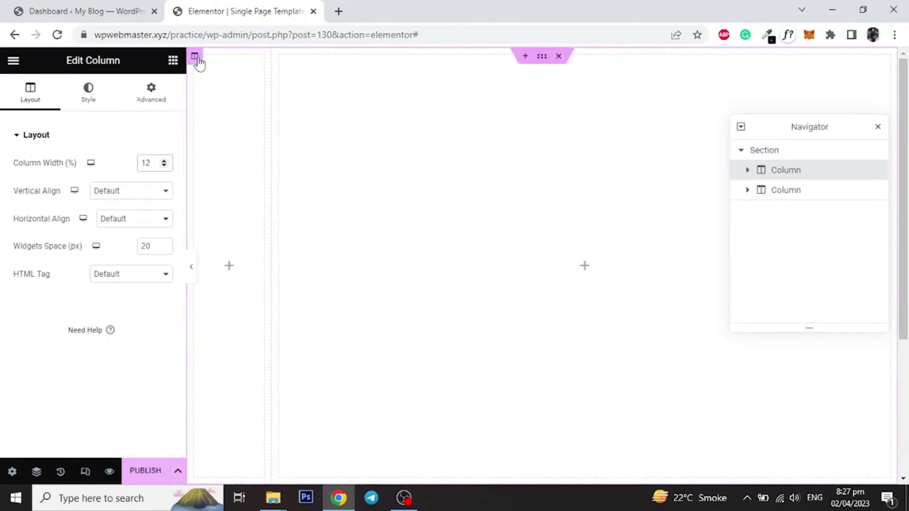
click(88, 97)
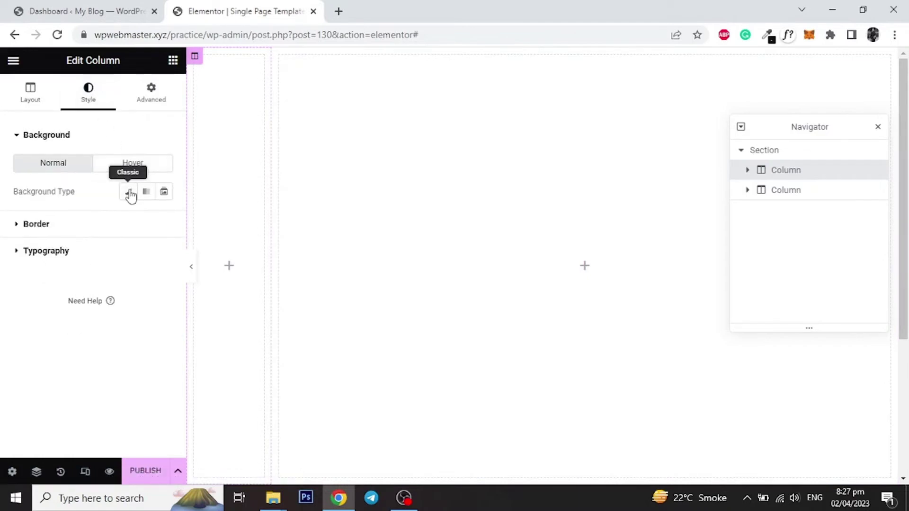
click(129, 192)
click(164, 219)
click(95, 375)
click(83, 380)
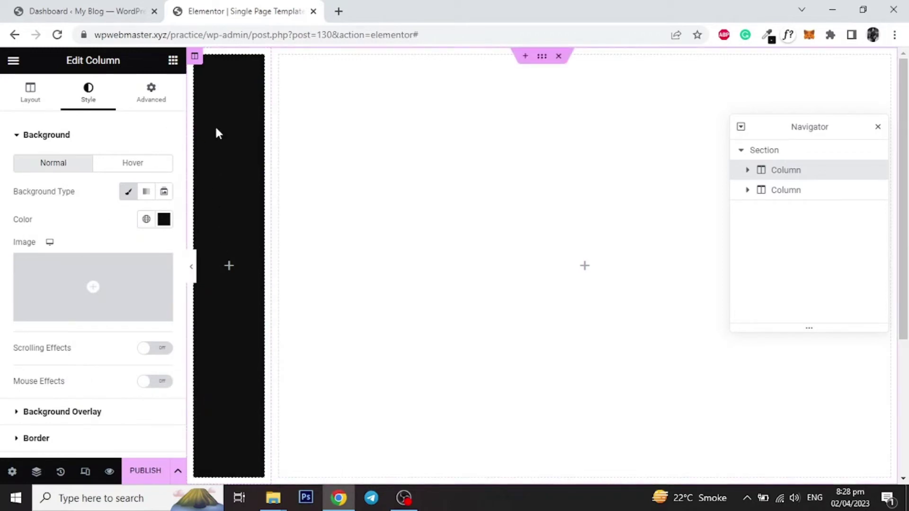
- Add an inner section to the black column and delete its second column
click(229, 269)
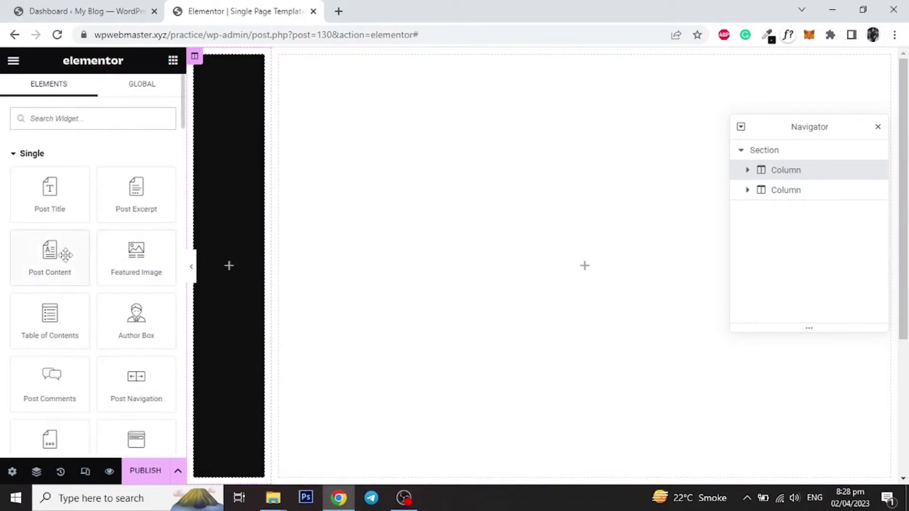
scroll(90, 290, down, 5)
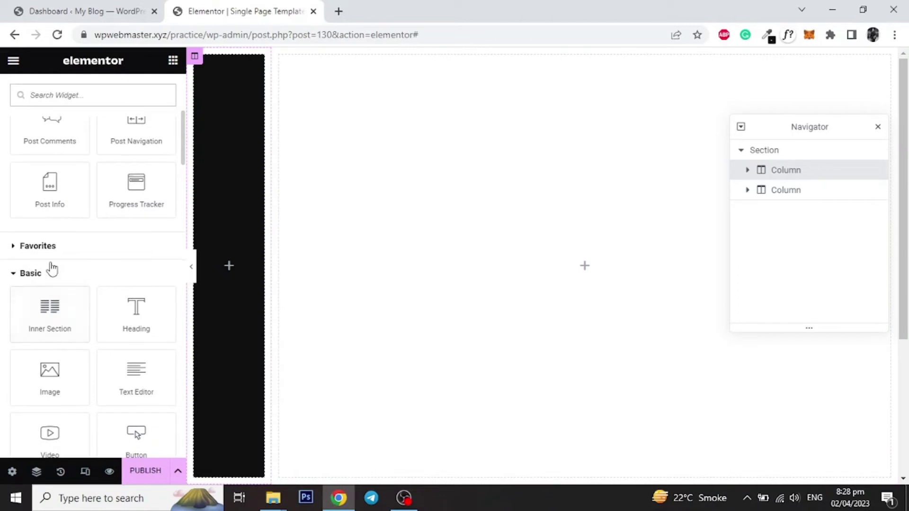
drag(51, 312, 231, 255)
click(239, 58)
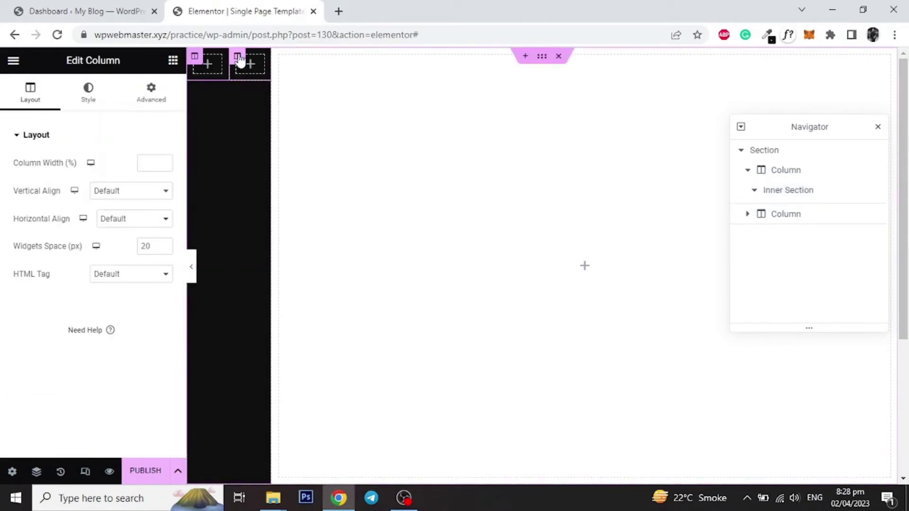
right_click(238, 57)
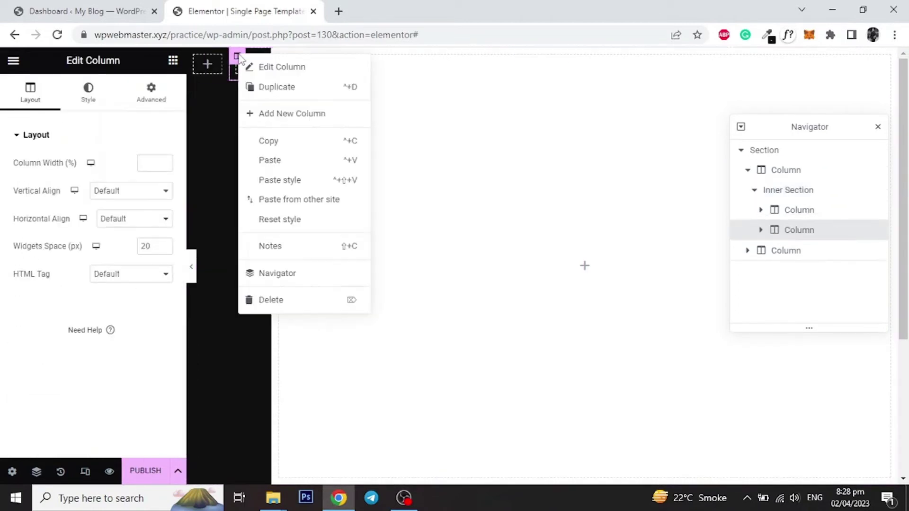
click(266, 303)
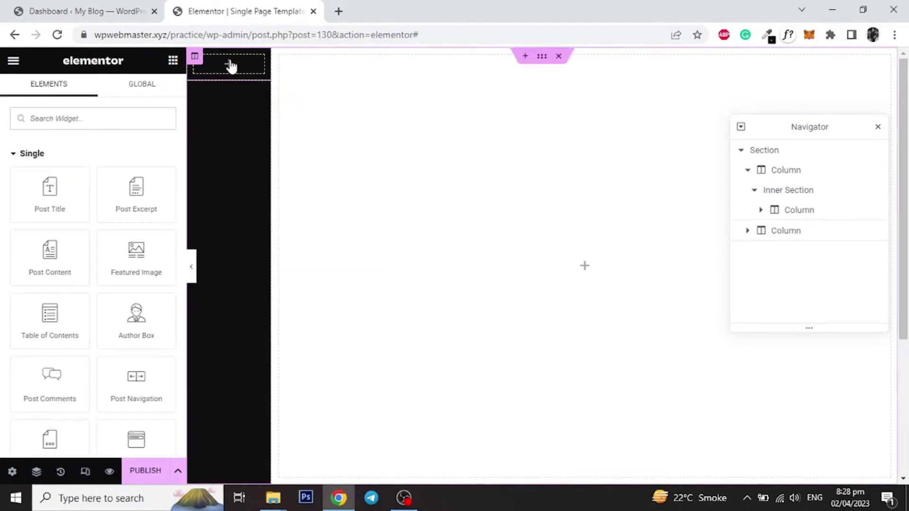
- Add an Image widget to the inner section's column and set its image size to Full
scroll(117, 273, down, 4)
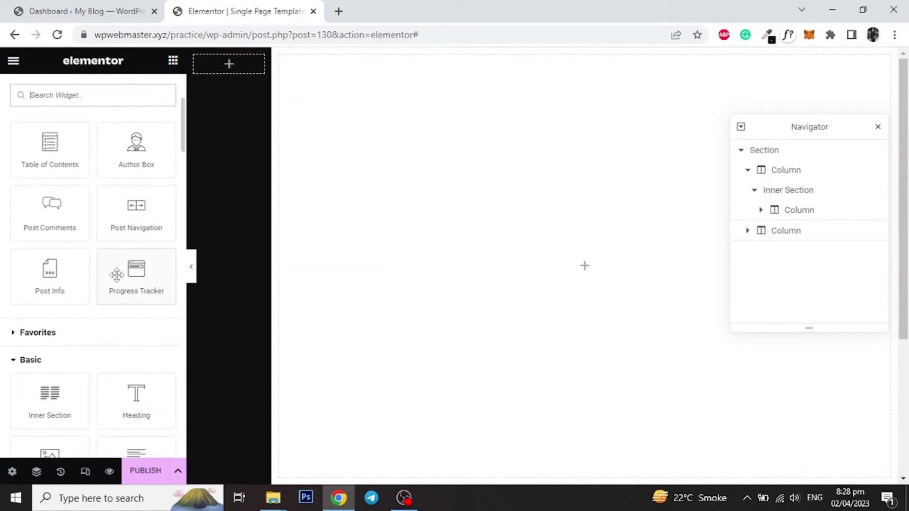
scroll(116, 274, down, 2)
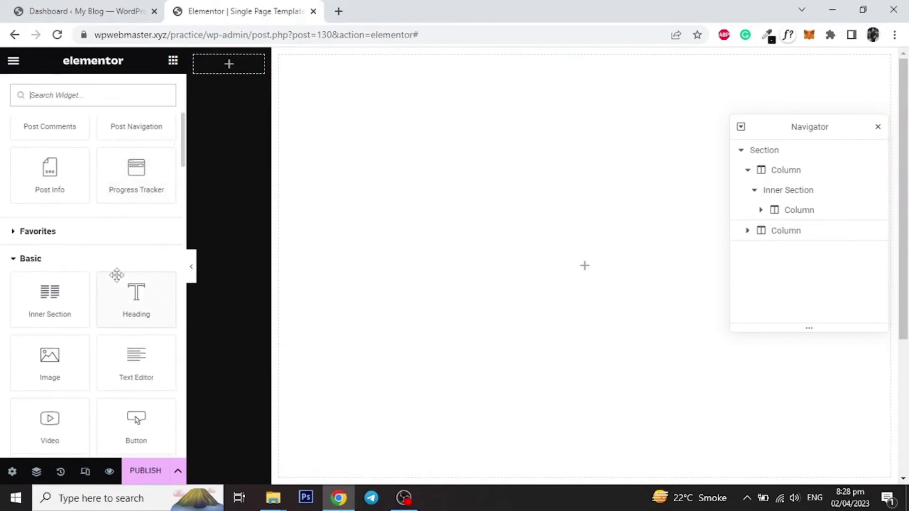
drag(44, 365, 240, 67)
click(127, 256)
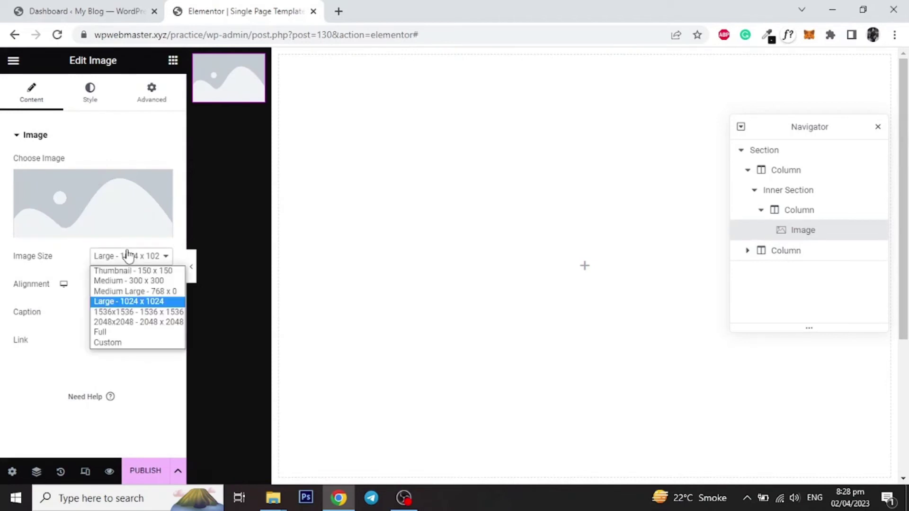
click(109, 332)
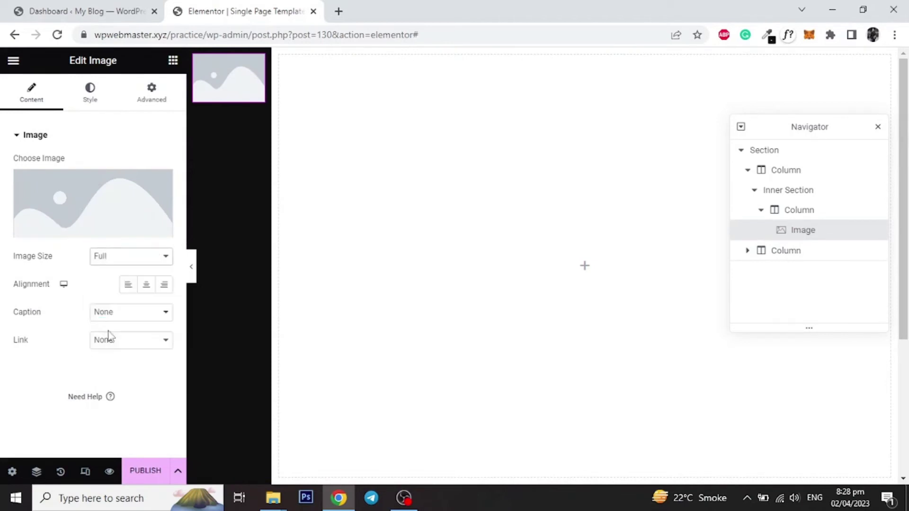
- Use the white WP Guru logo from the media library as the image and set its width to 80%
click(90, 211)
scroll(260, 239, down, 8)
click(341, 324)
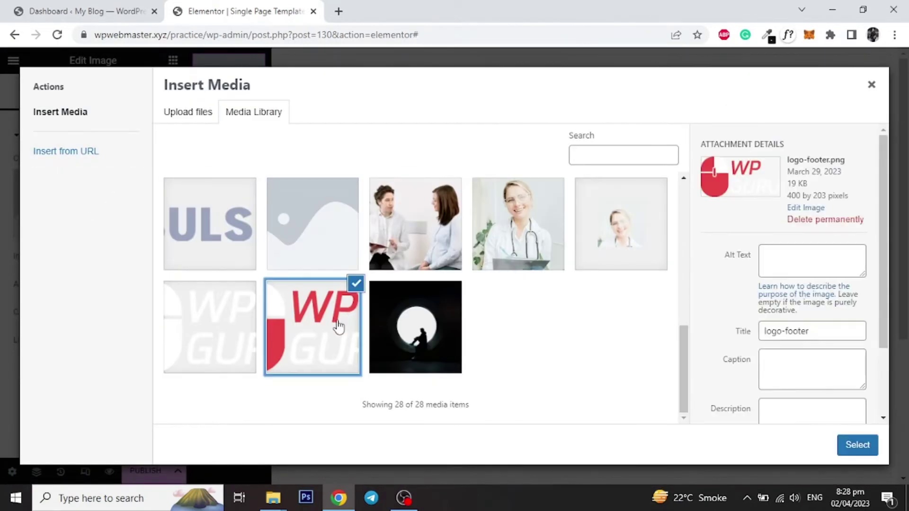
click(206, 350)
click(857, 445)
click(93, 89)
click(148, 177)
text(80)
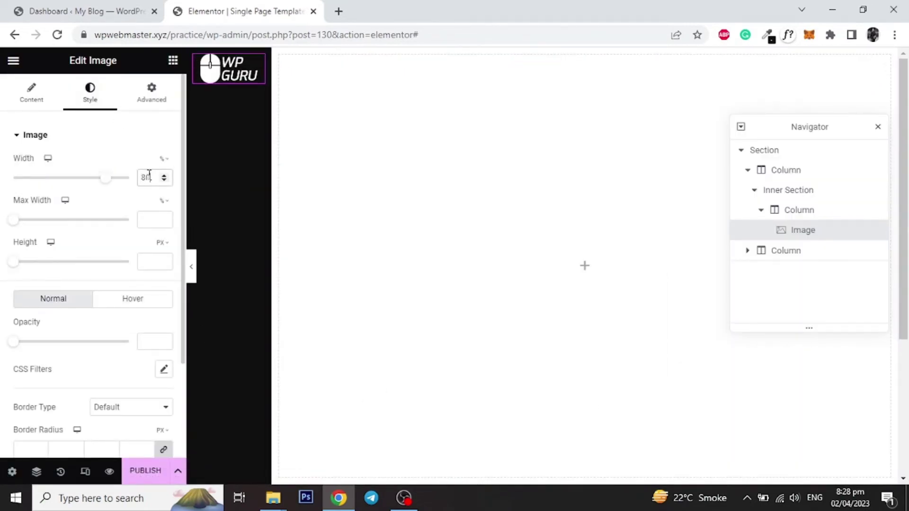
- Set the inner section's padding to 10 px on all sides and preview the side header
click(777, 171)
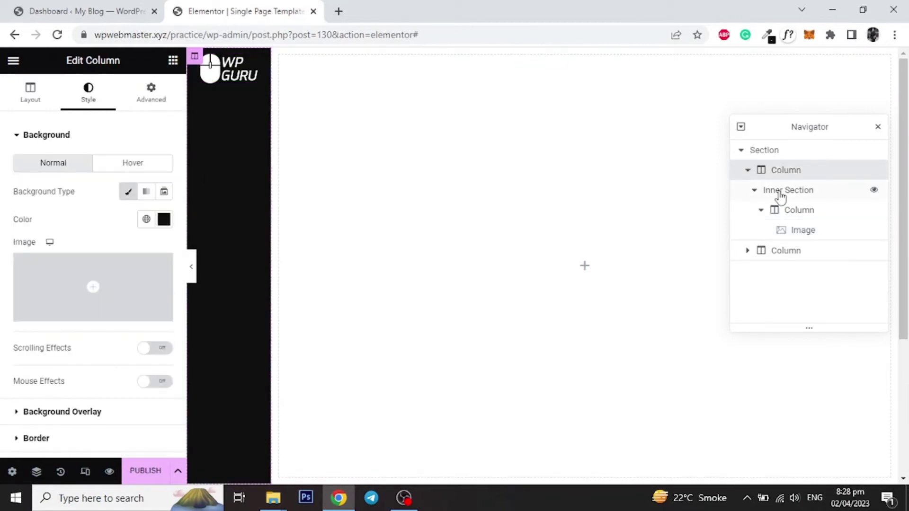
click(774, 189)
click(151, 92)
click(137, 230)
text(10)
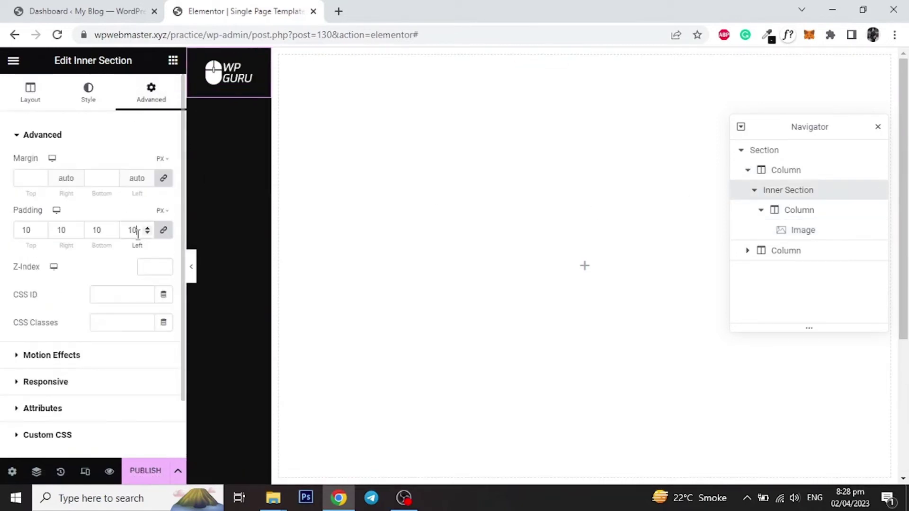
click(192, 269)
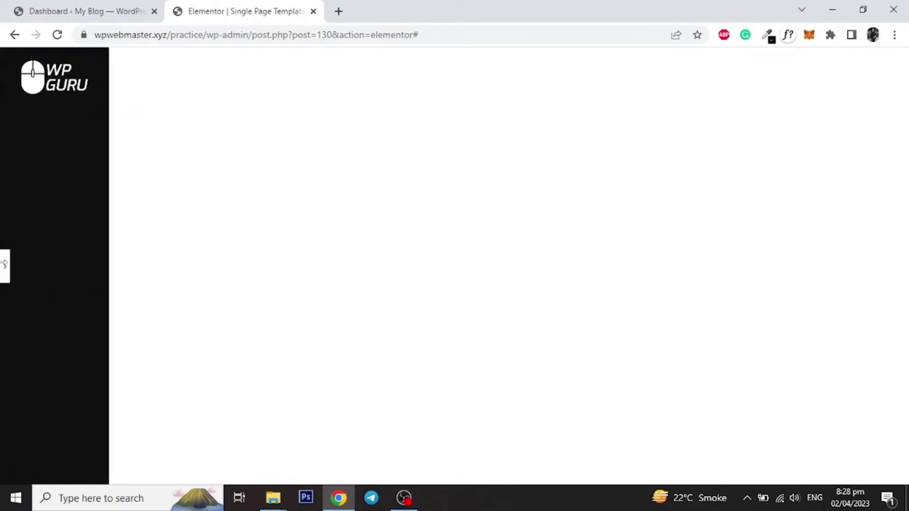
click(5, 265)
- Find the WordPress Menu widget by searching for "nav" and place it below the logo
click(229, 72)
click(173, 60)
click(124, 120)
text(nav)
drag(77, 153, 229, 76)
- Give the WordPress Menu a vertical layout with centred items
click(123, 218)
click(111, 241)
click(128, 246)
click(134, 274)
click(109, 349)
scroll(115, 329, down, 1)
click(128, 338)
click(112, 350)
scroll(111, 324, down, 3)
scroll(84, 194, up, 5)
- Set the menu items' normal text color to white
click(90, 95)
click(164, 219)
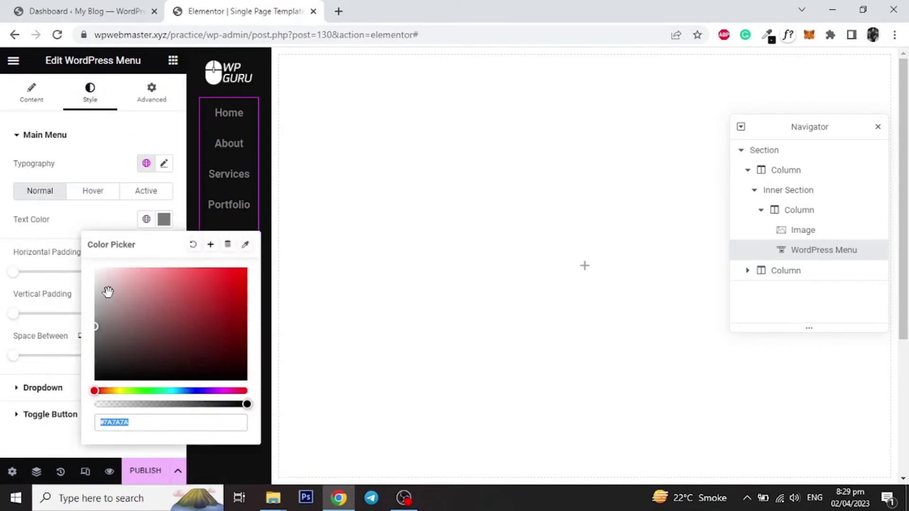
click(93, 266)
click(55, 228)
- Set the menu's typography to weight 400 (Normal) and Uppercase, with 30 px of space between the items
click(164, 163)
click(123, 295)
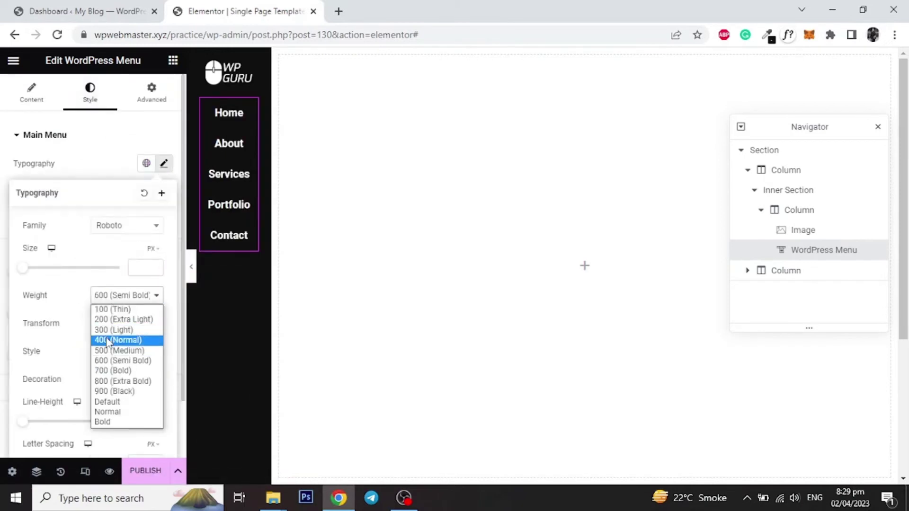
click(121, 331)
click(124, 322)
click(113, 338)
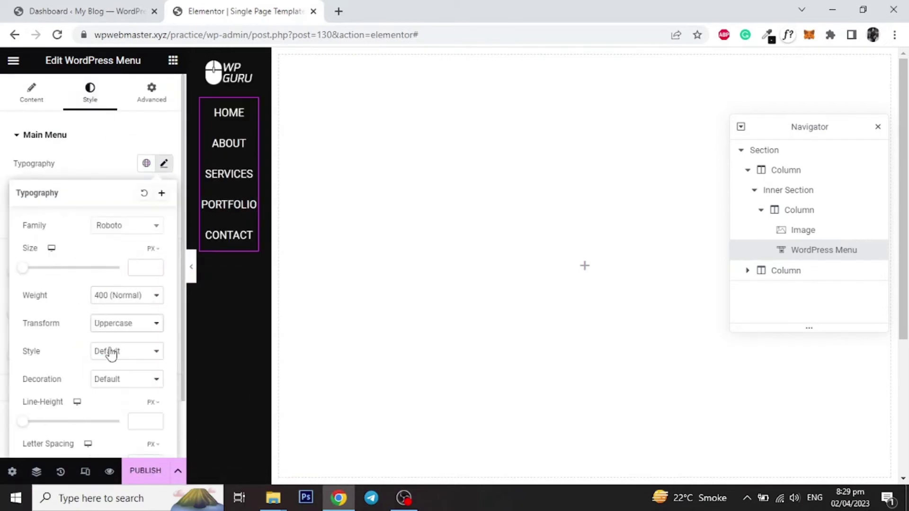
click(164, 163)
click(145, 361)
text(20)
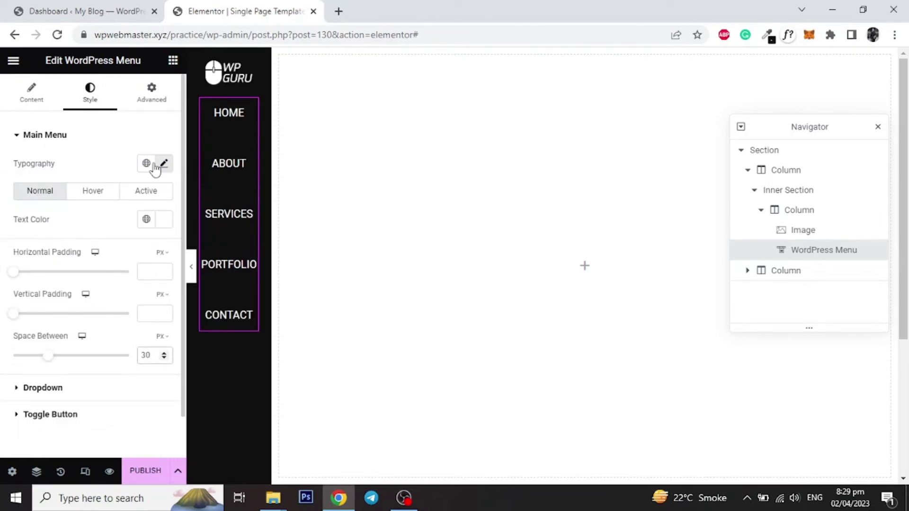
- Find the Social Icons widget by searching for "soc" and place it below the menu
click(172, 60)
click(125, 118)
text(soc)
drag(50, 166, 208, 327)
- Set the first social item's icon to Facebook F from the icon library
click(57, 270)
click(193, 152)
click(489, 196)
click(735, 469)
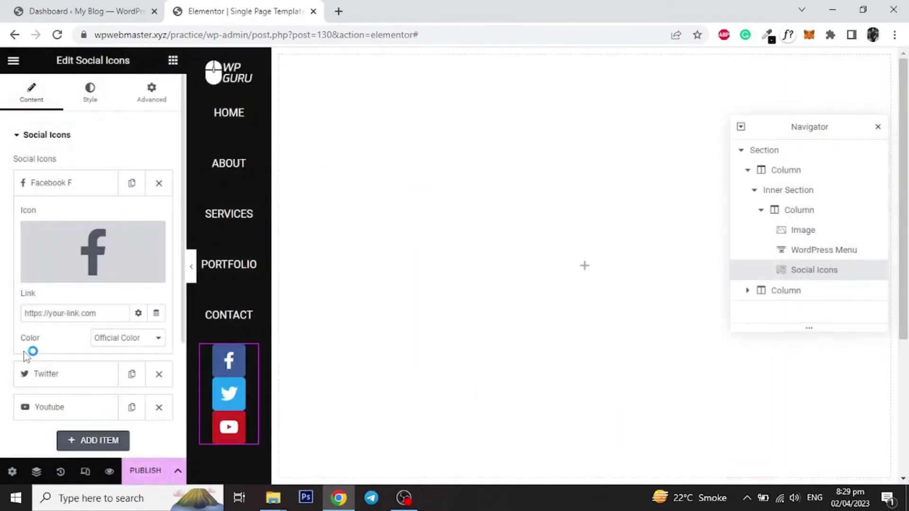
- Give the social icons a Circle shape and a size of 14 px, and preview the side header
scroll(98, 301, down, 3)
click(116, 315)
click(103, 348)
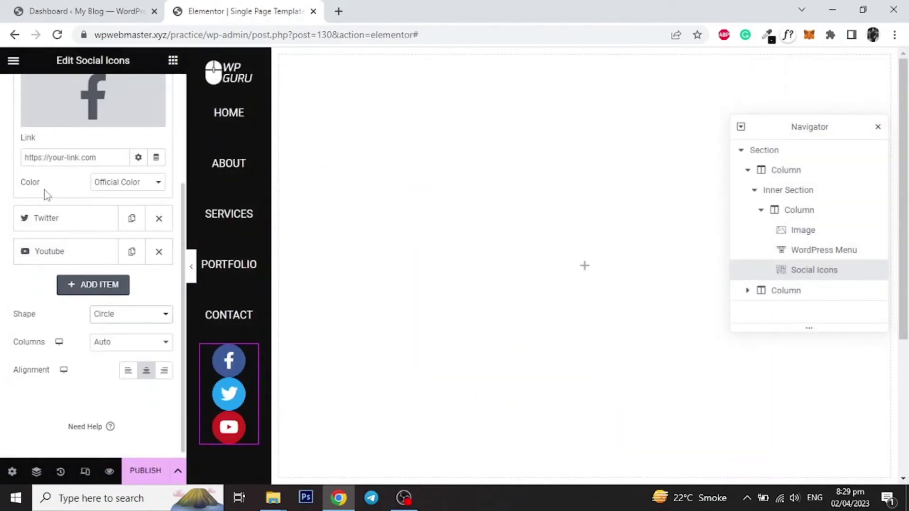
scroll(89, 95, up, 5)
click(90, 90)
click(146, 206)
text(14)
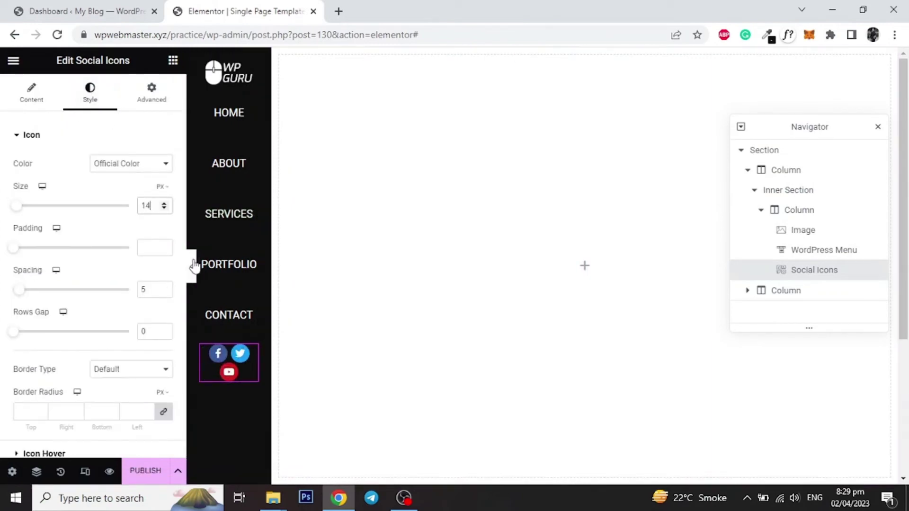
click(191, 267)
click(5, 271)
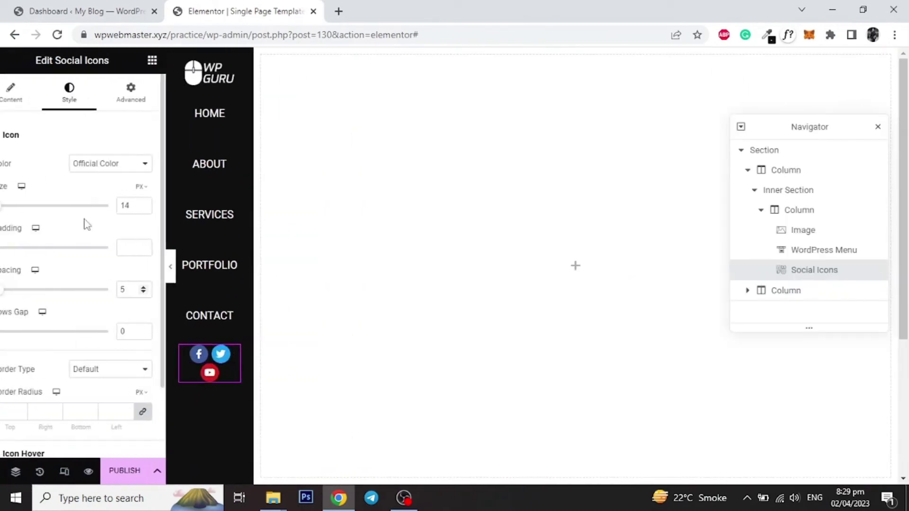
- Set the vertical alignment of the inner section's column to Space Between
click(202, 64)
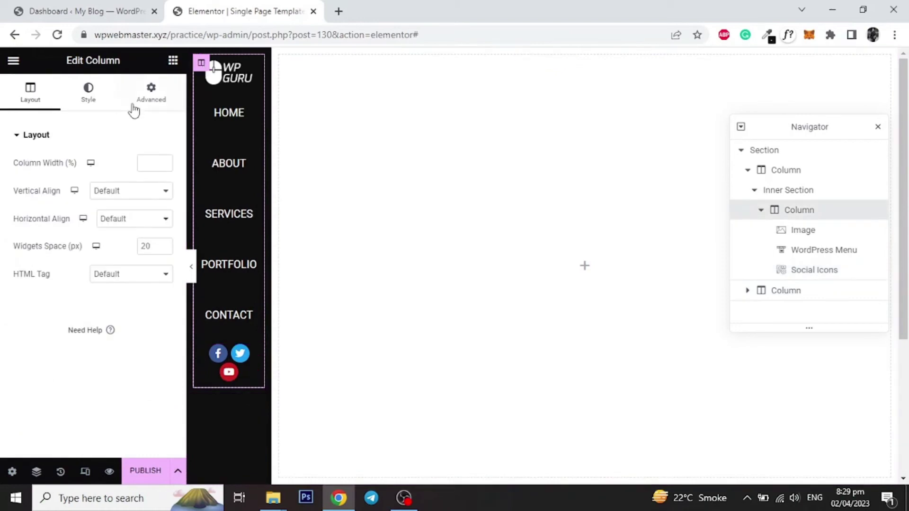
click(92, 102)
click(31, 91)
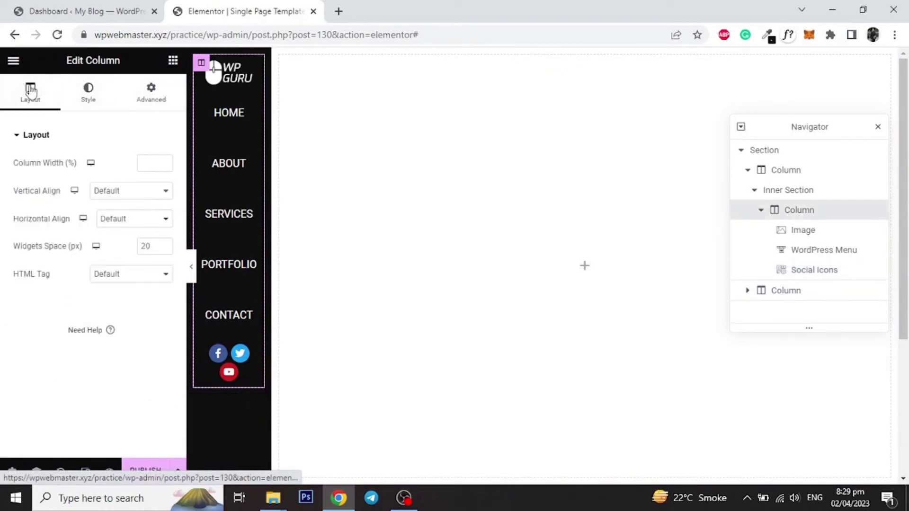
click(112, 193)
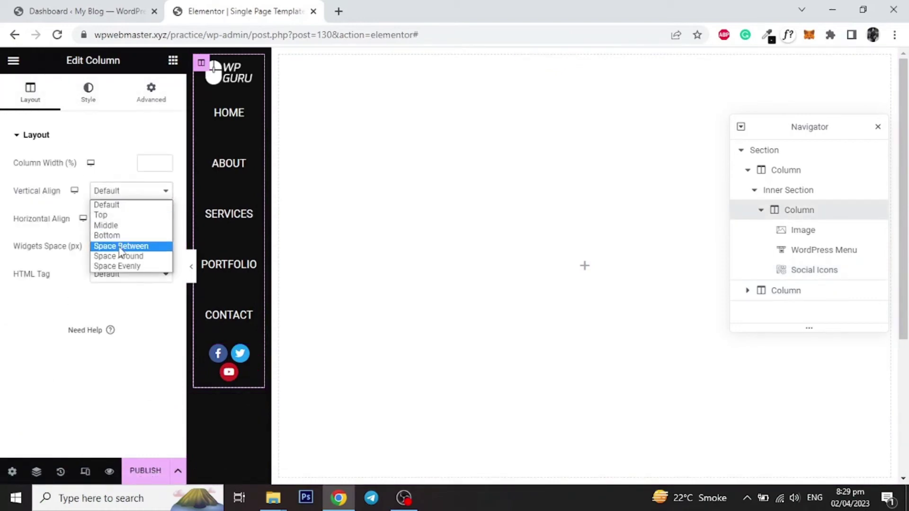
click(119, 247)
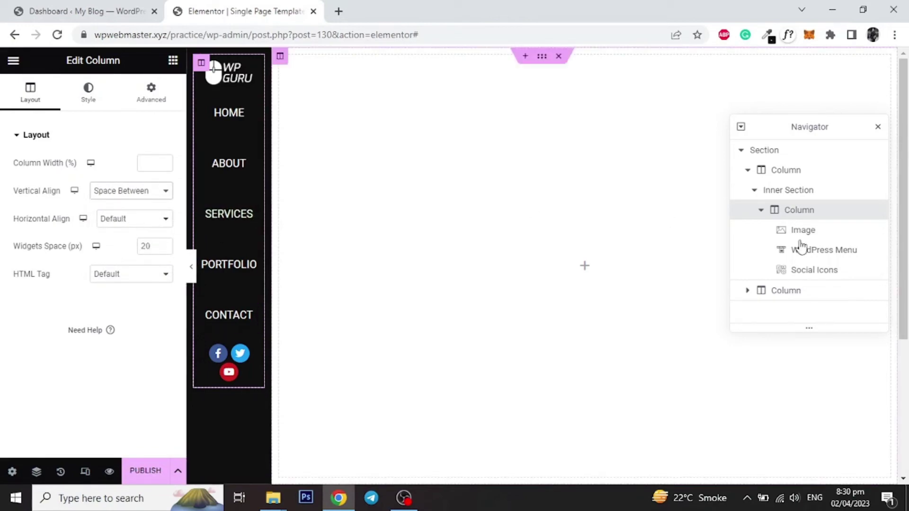
- Set the inner section's height to Fit To Screen and preview the side header
click(779, 193)
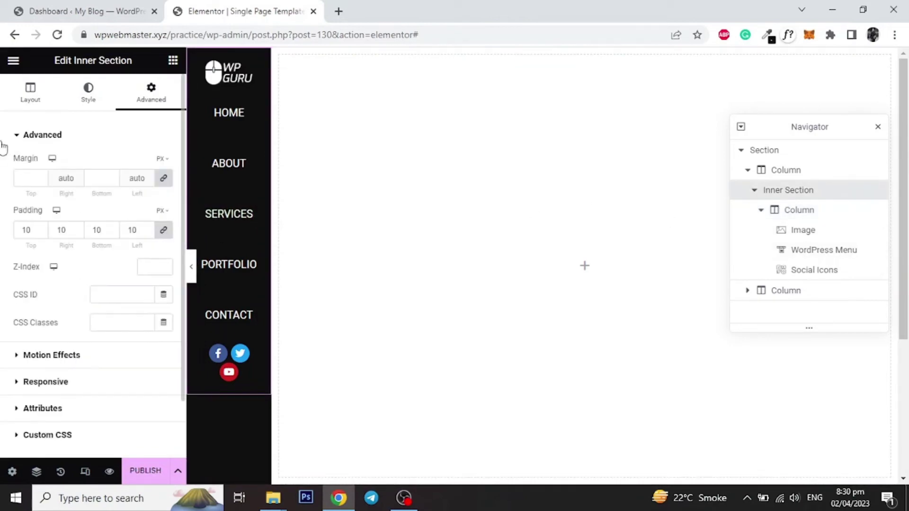
click(25, 95)
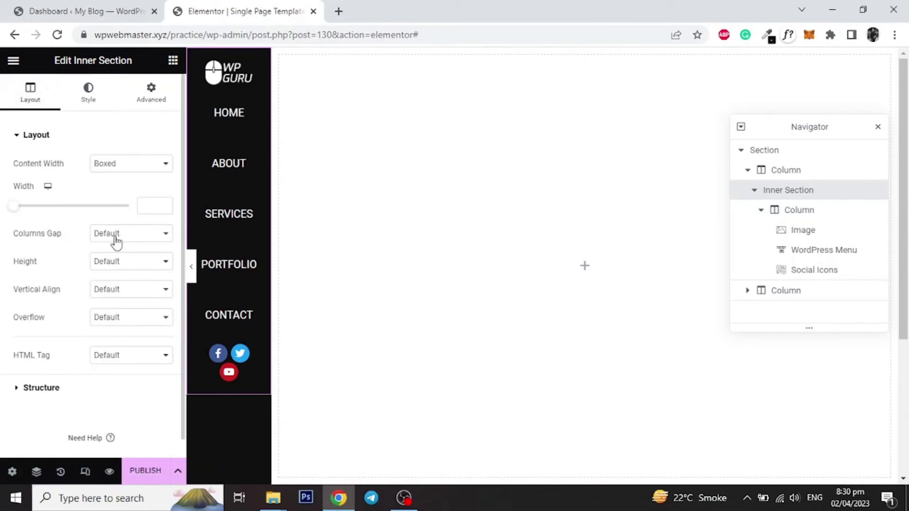
click(116, 263)
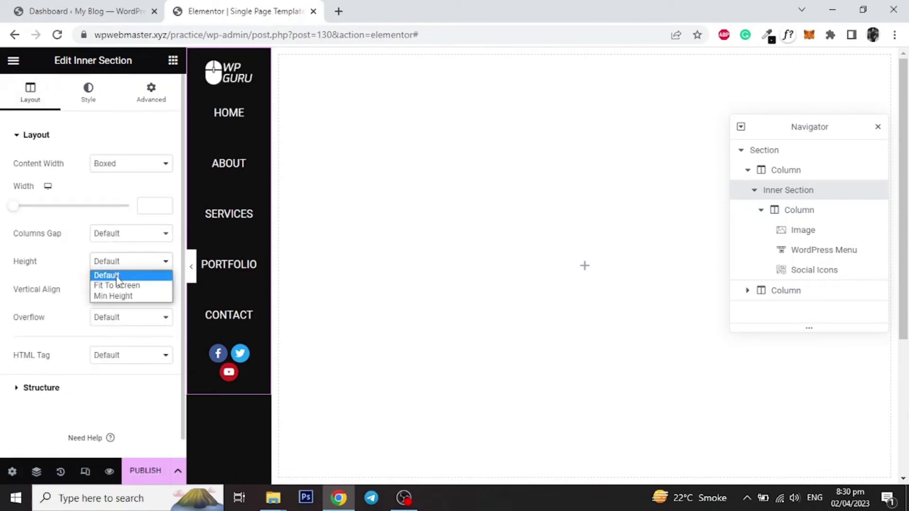
click(119, 285)
click(192, 277)
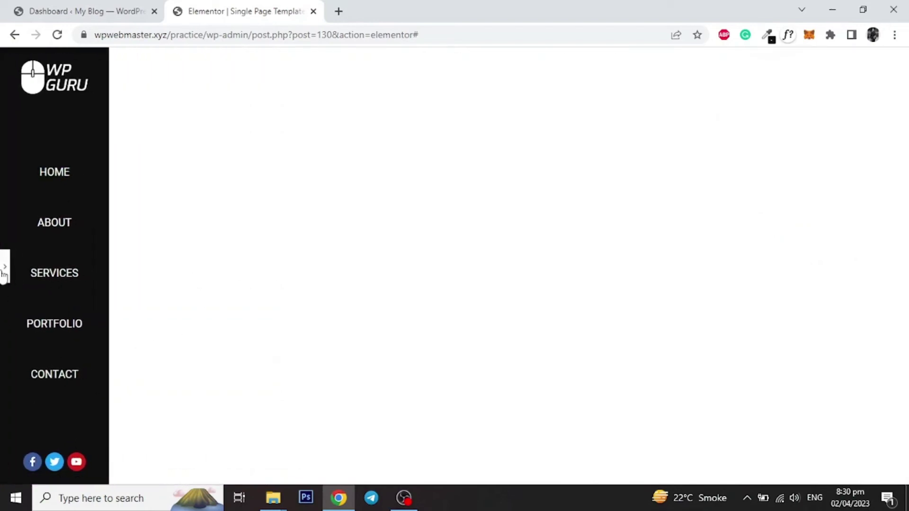
click(4, 272)
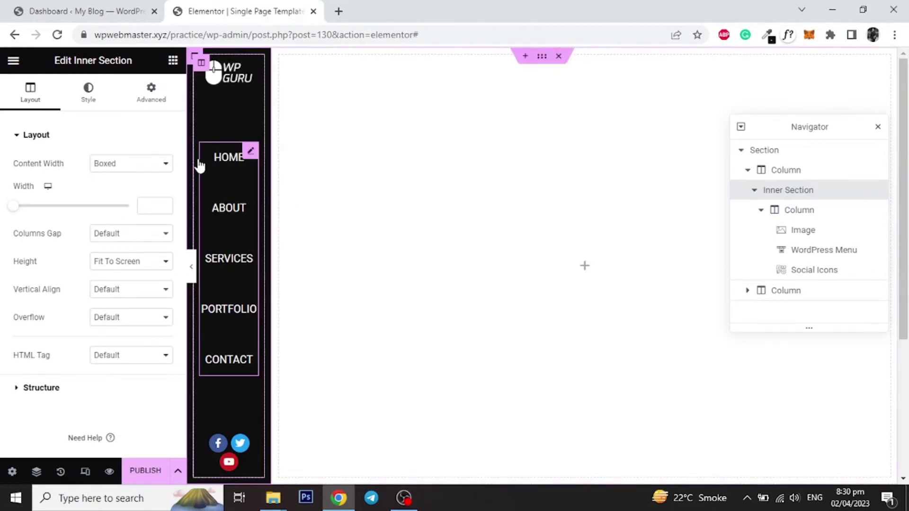
- Make the inner section sticky to the top through its motion effects and preview the side header
click(151, 90)
scroll(52, 277, down, 2)
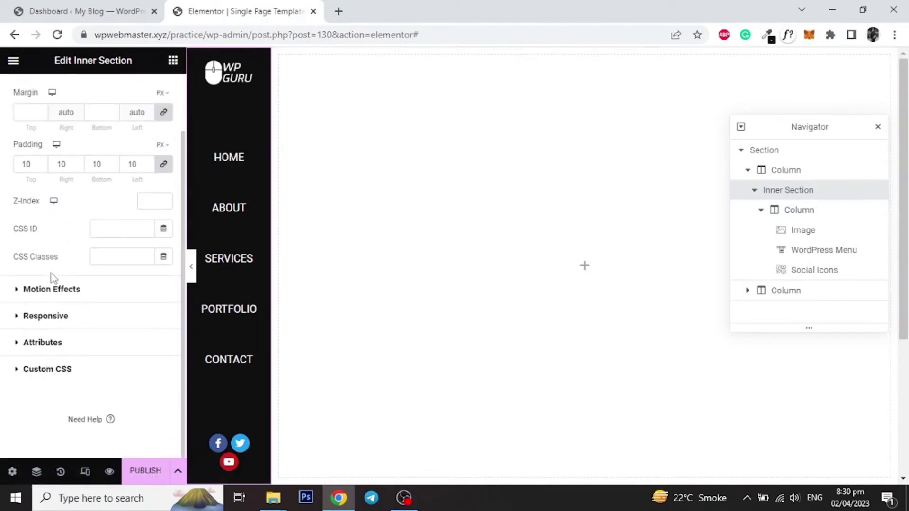
click(52, 289)
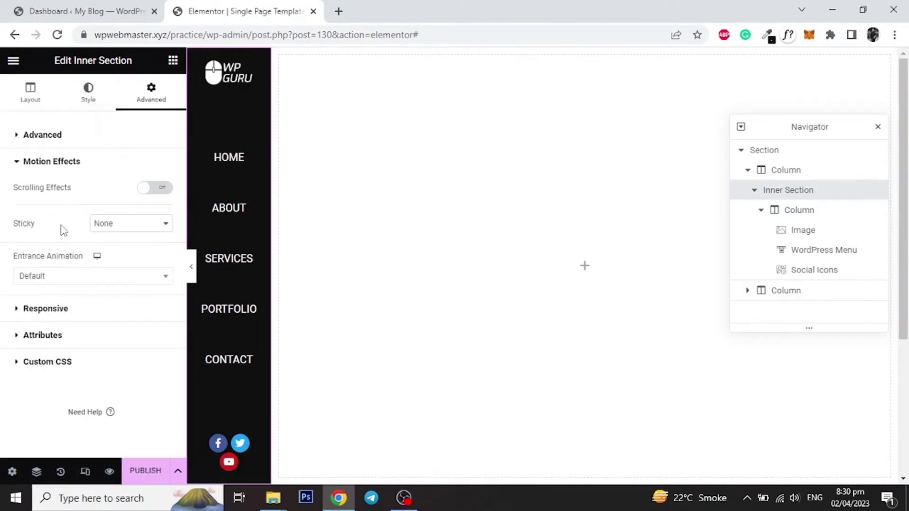
click(108, 228)
click(115, 247)
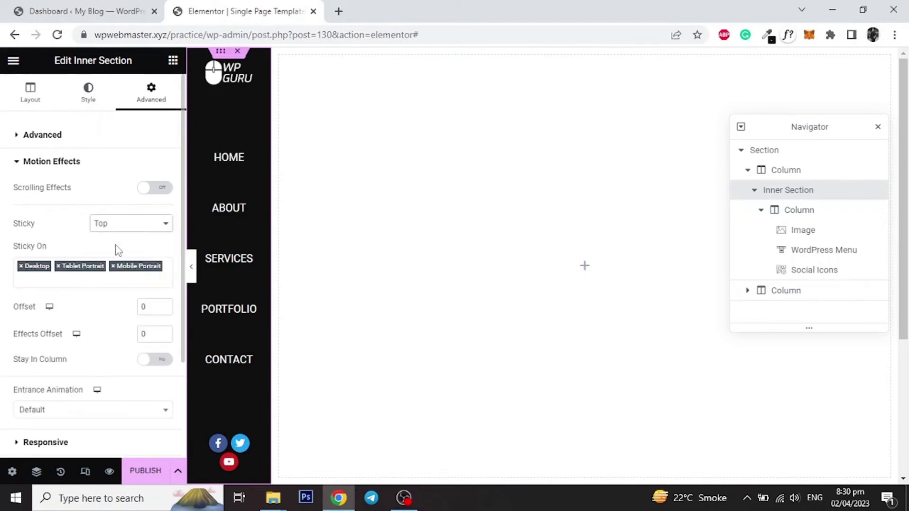
click(192, 266)
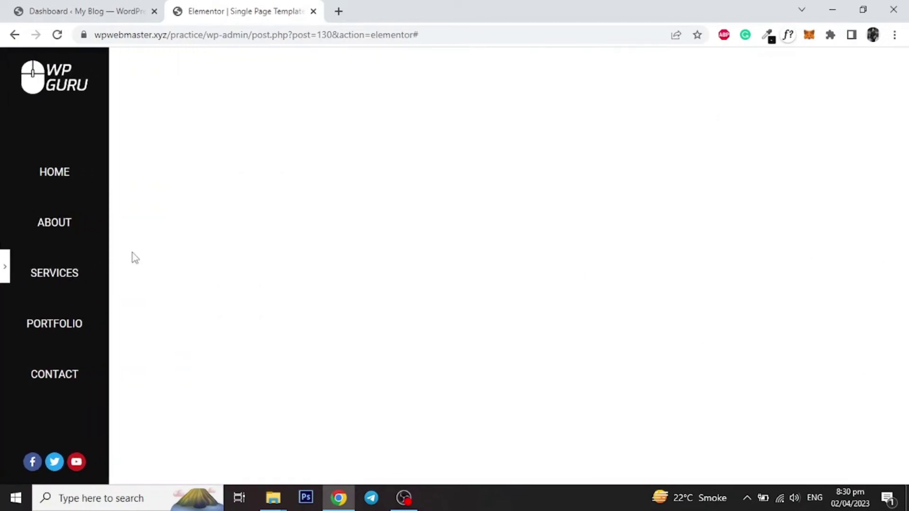
click(4, 268)
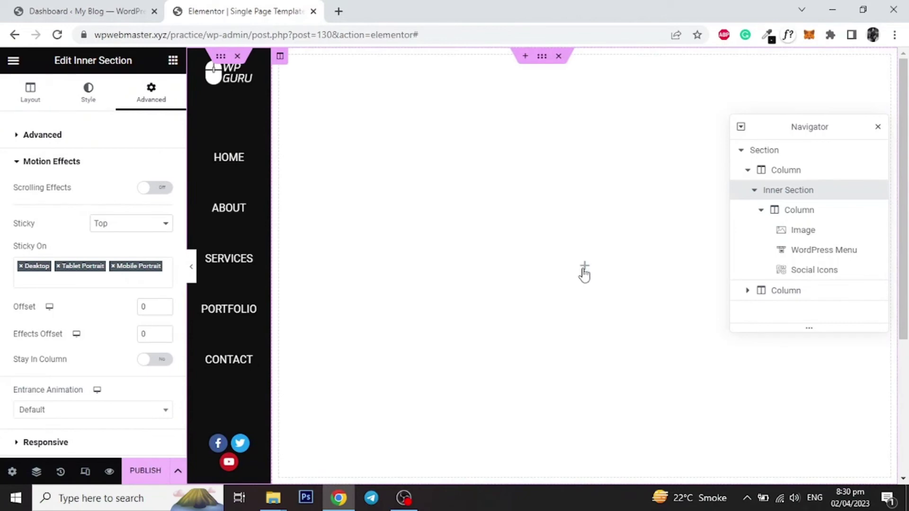
- Add a Post Content widget to the empty second column and preview the template
click(583, 269)
drag(66, 268, 495, 241)
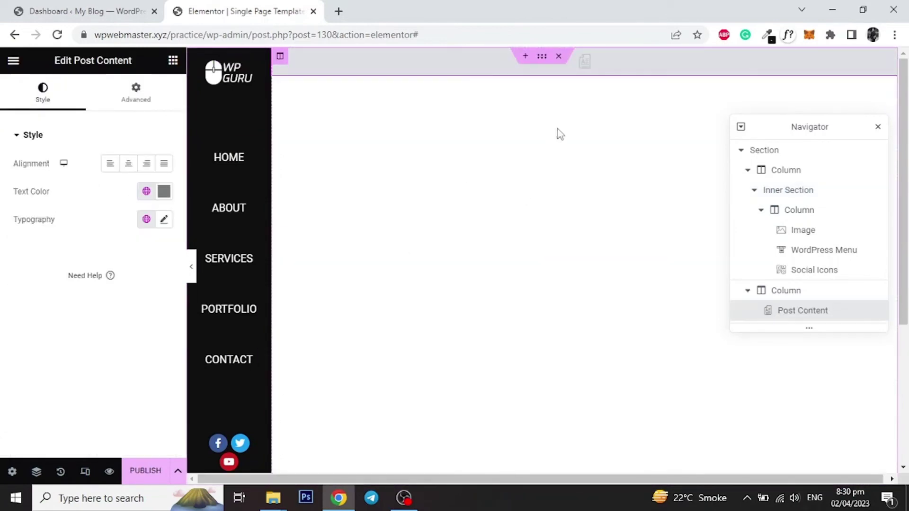
click(189, 260)
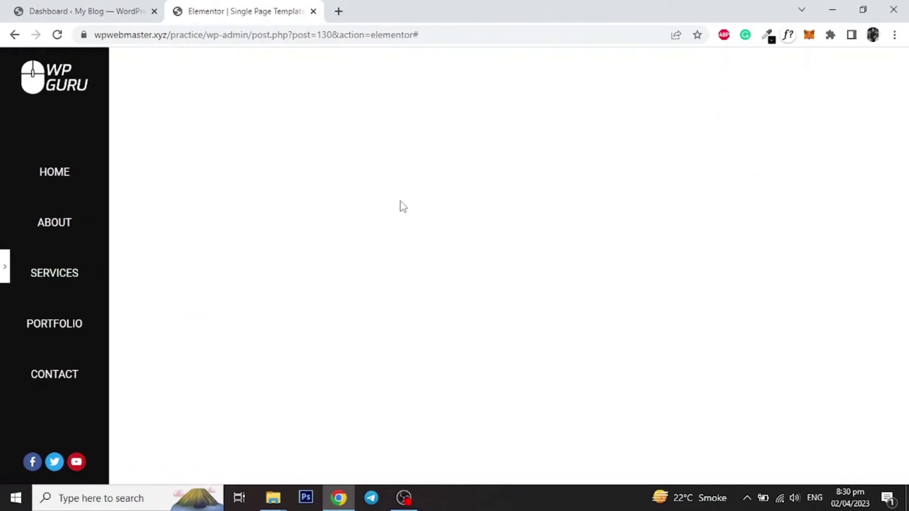
click(3, 259)
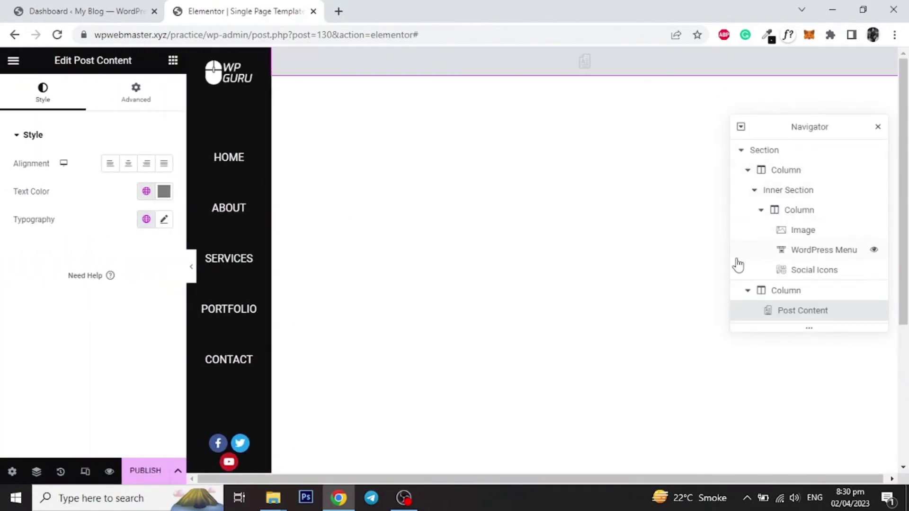
- Rename the existing section as Desktop & Tab and add a new section with two equal columns above it
click(741, 151)
double_click(763, 152)
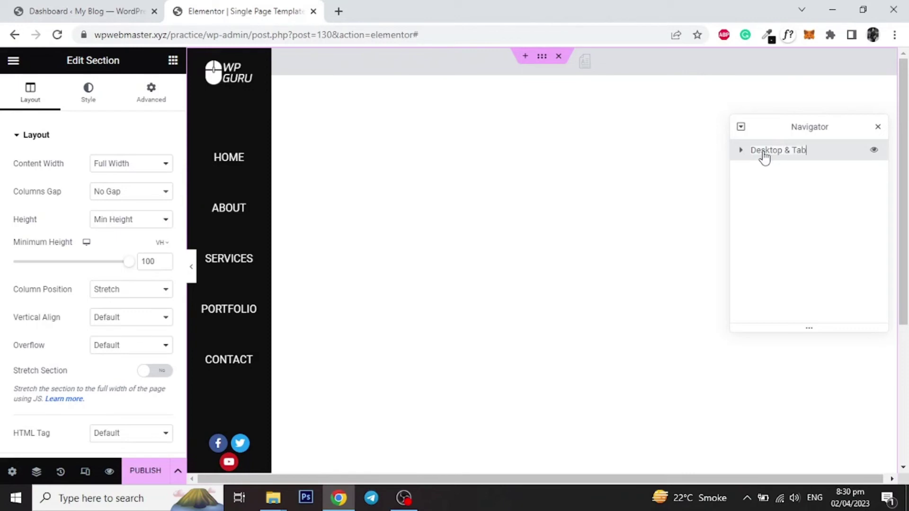
click(525, 56)
click(527, 109)
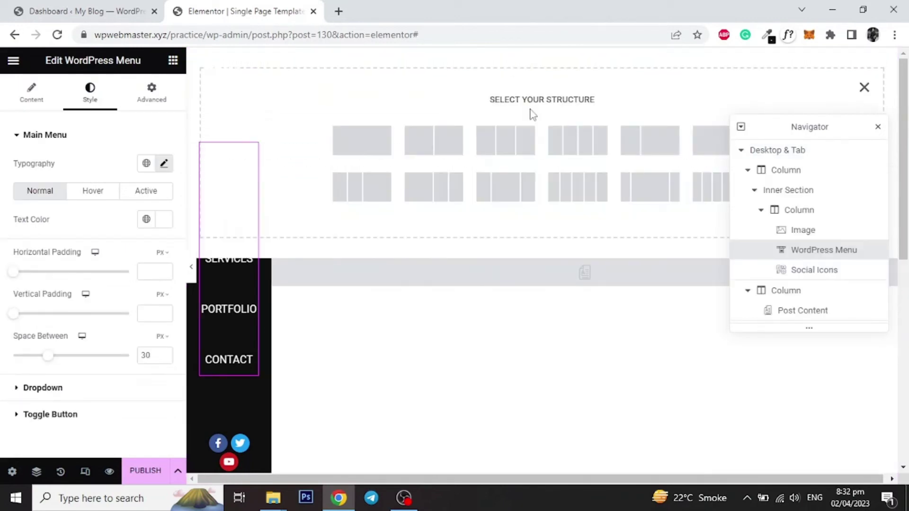
click(424, 150)
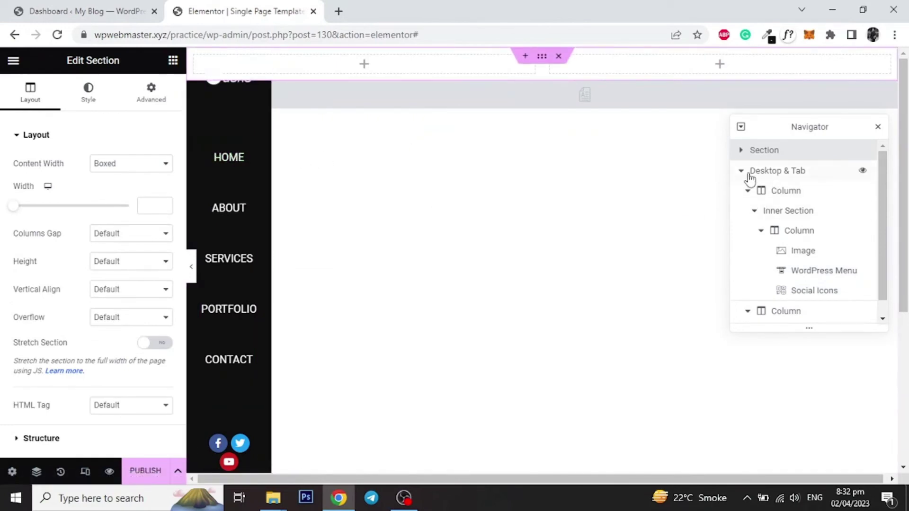
- Copy the logo image from the Desktop & Tab section into the first column of the new section
right_click(803, 251)
click(521, 215)
right_click(363, 68)
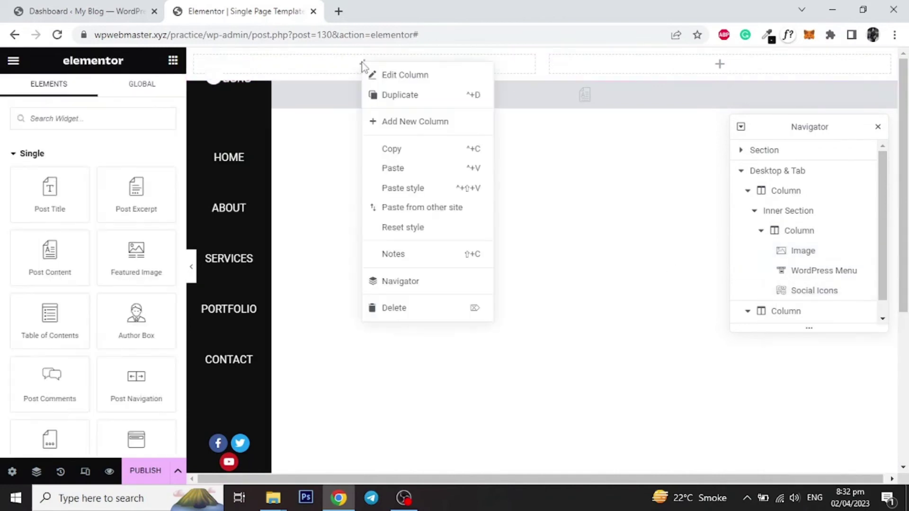
click(394, 168)
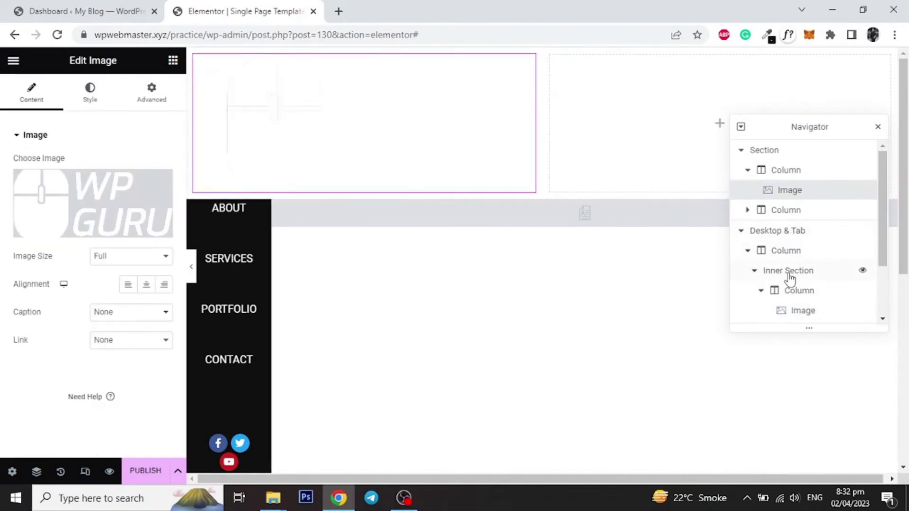
- Copy the WordPress Menu widget from the Desktop & Tab section into the second column of the new section
scroll(789, 279, down, 2)
right_click(804, 269)
click(815, 298)
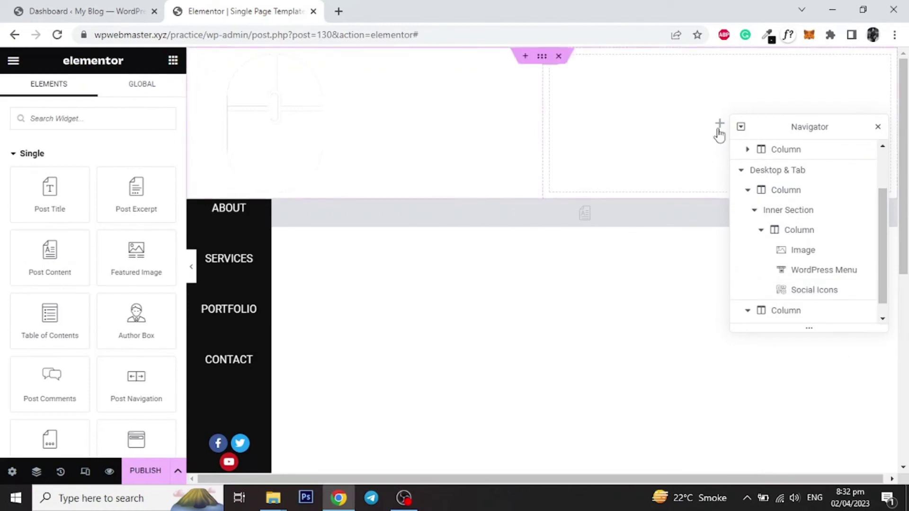
right_click(718, 133)
click(748, 234)
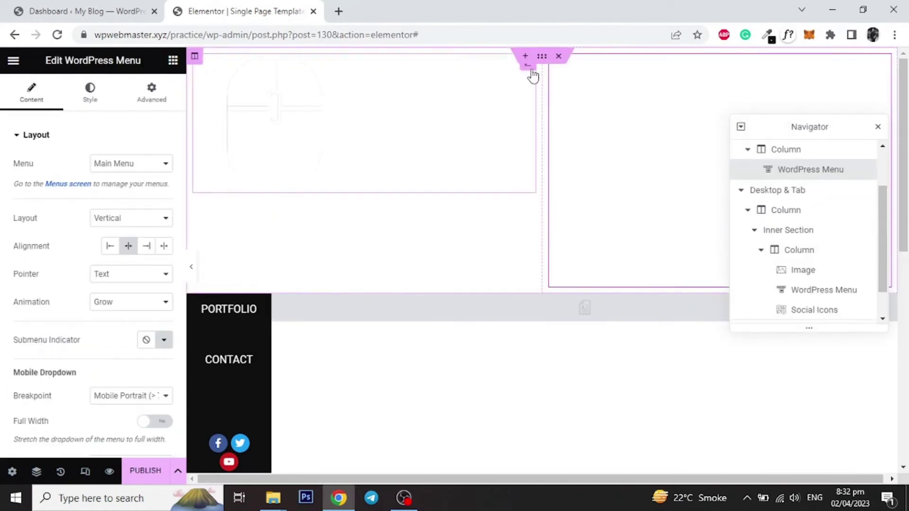
- Give the new two-column section a classic near-black background color
click(546, 62)
click(89, 90)
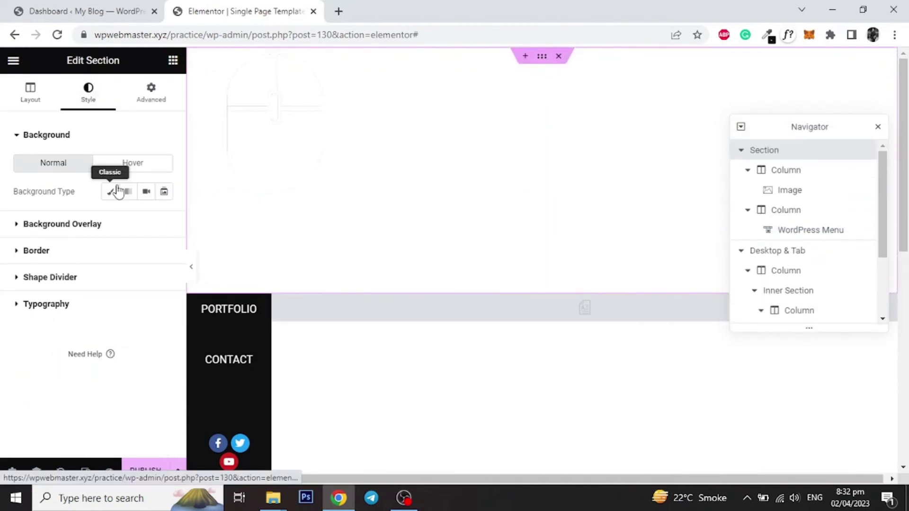
click(111, 192)
click(162, 221)
drag(111, 327, 83, 378)
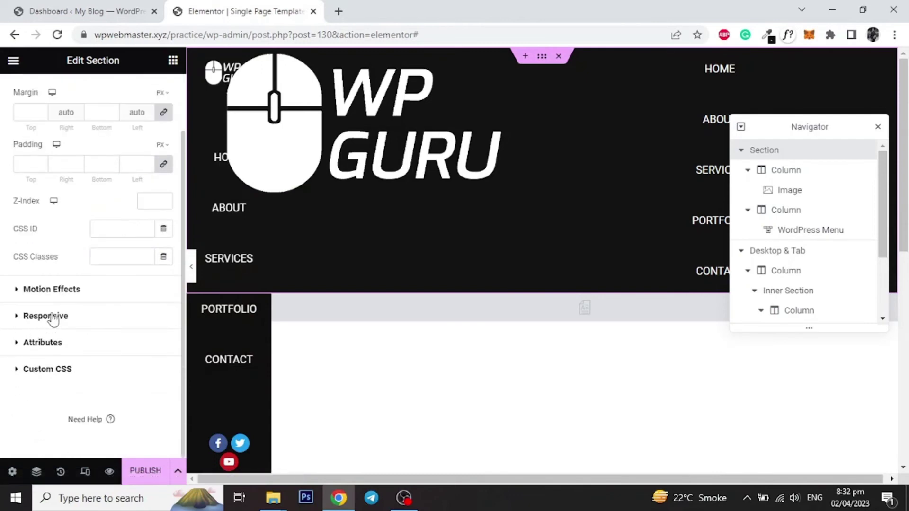
- Hide the new section on desktop and tablet portrait and rename it Mobile Only
click(47, 316)
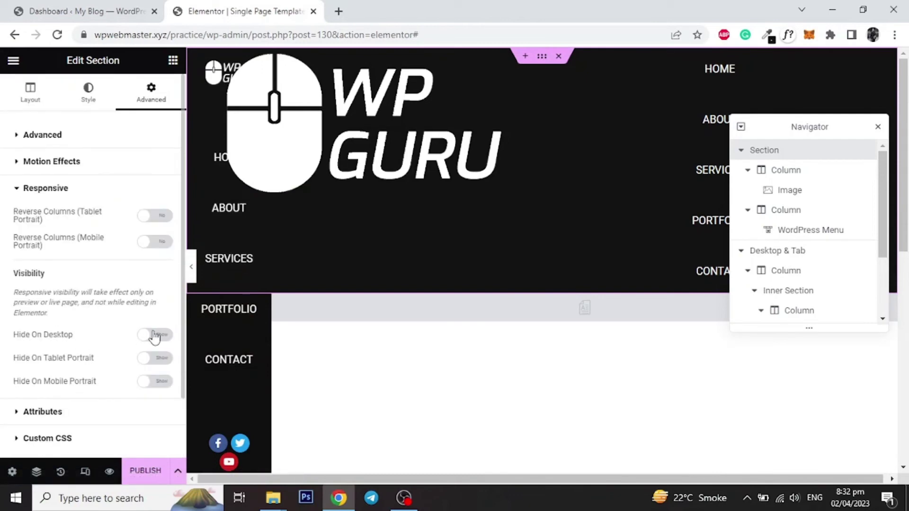
click(155, 336)
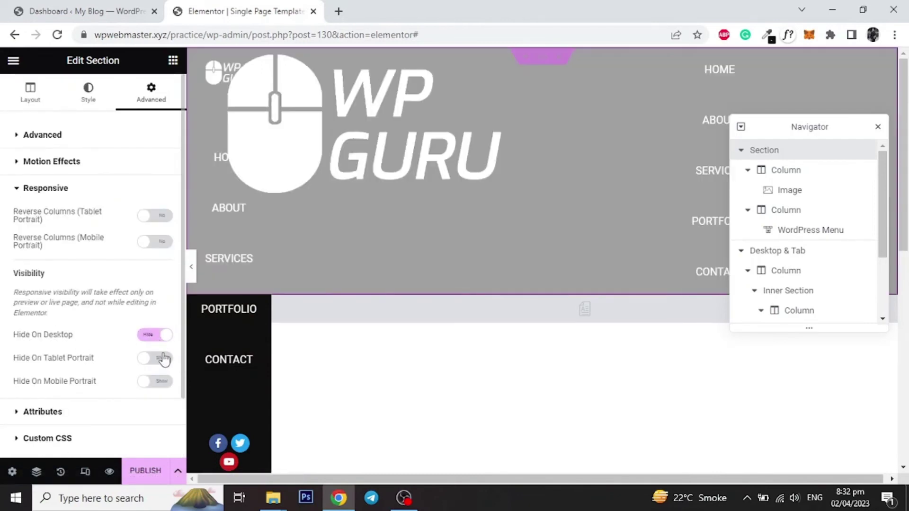
click(742, 150)
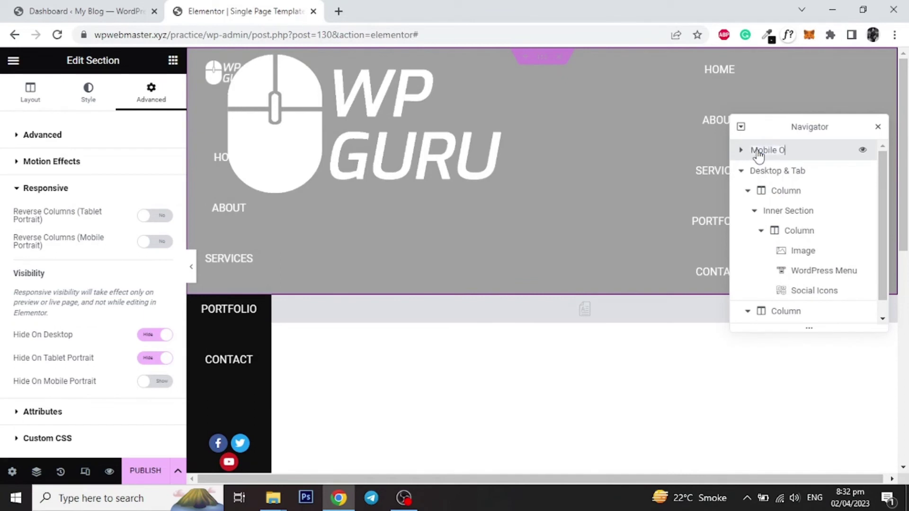
click(740, 151)
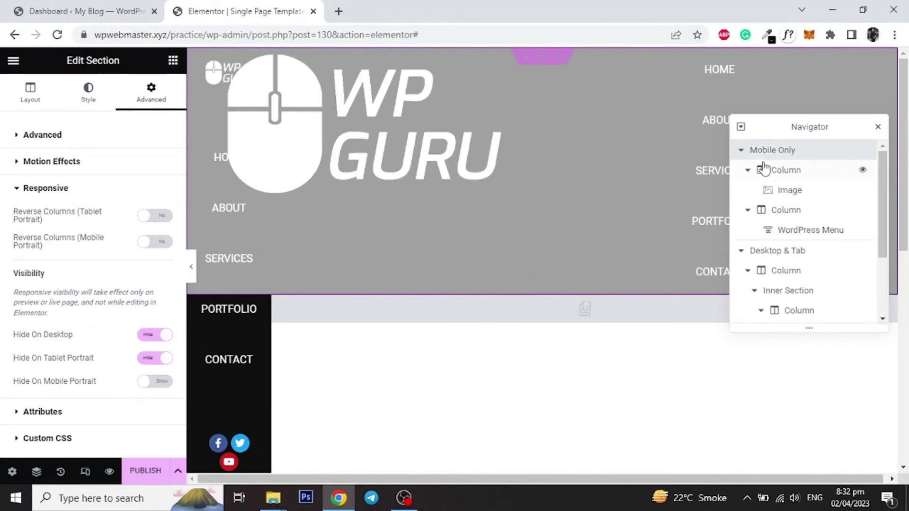
- Hide the Desktop & Tab section's first column, which holds the side header, on mobile portrait
click(740, 150)
click(774, 171)
click(768, 192)
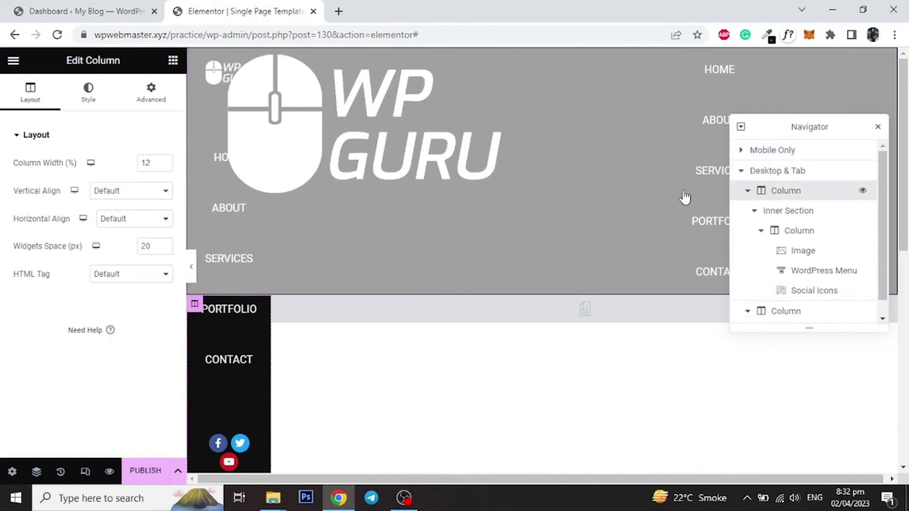
click(161, 109)
scroll(65, 244, down, 2)
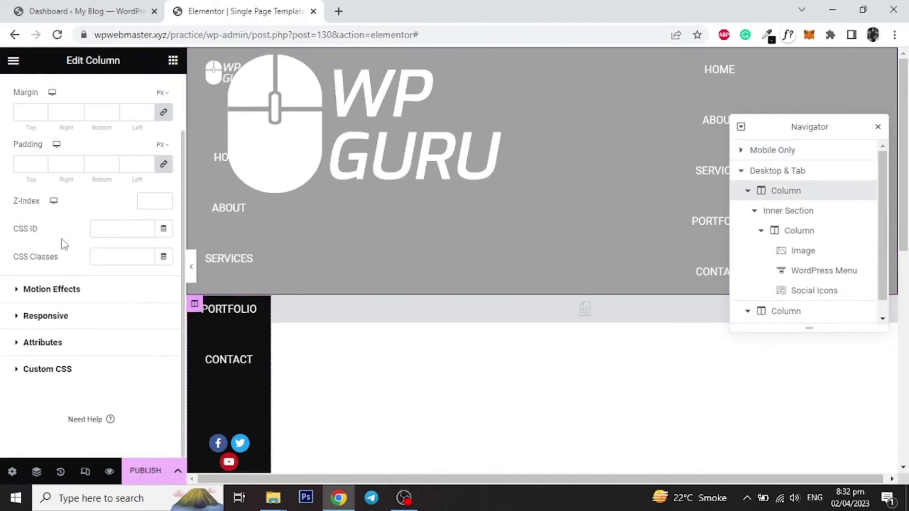
click(56, 316)
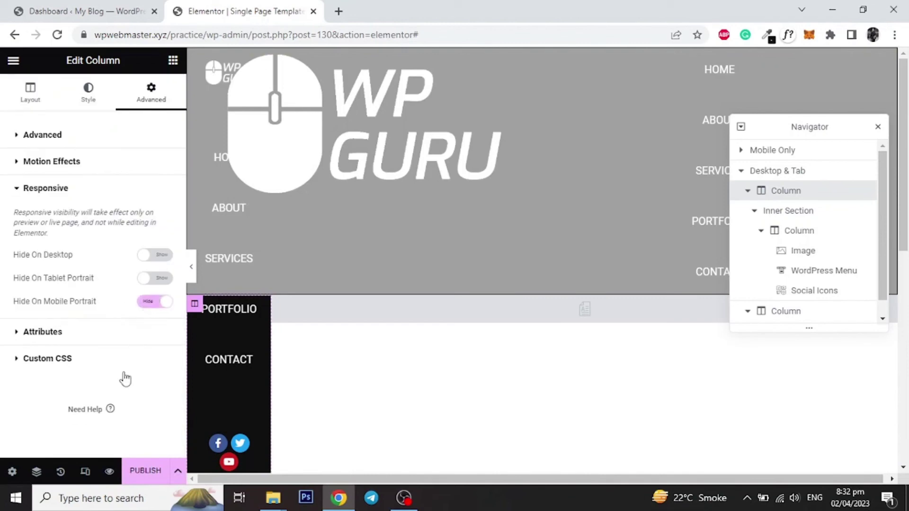
- Switch to the mobile portrait view and set the logo column's width to 50% in the Mobile Only section
click(85, 471)
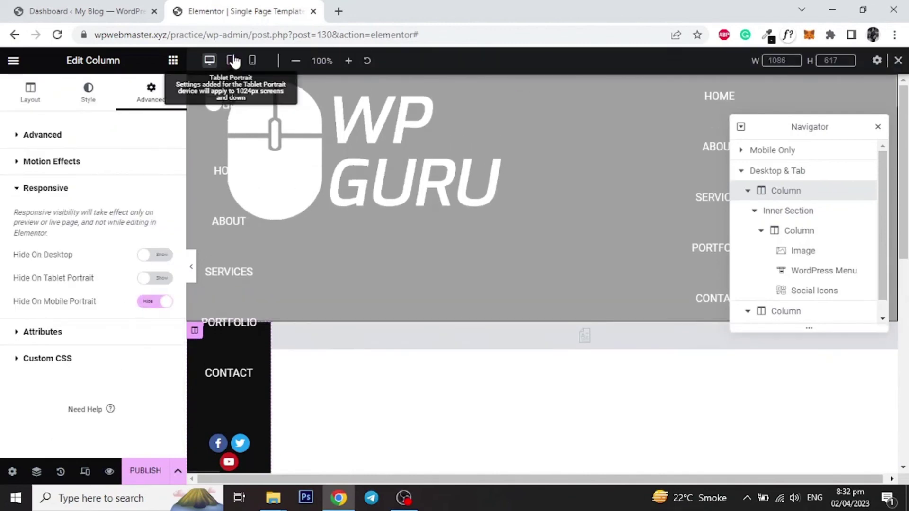
click(251, 61)
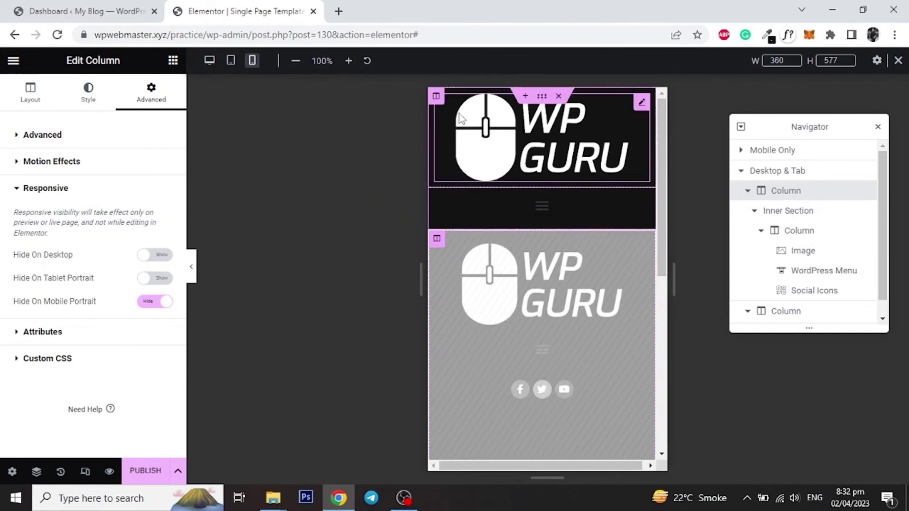
click(435, 96)
double_click(147, 163)
text(50)
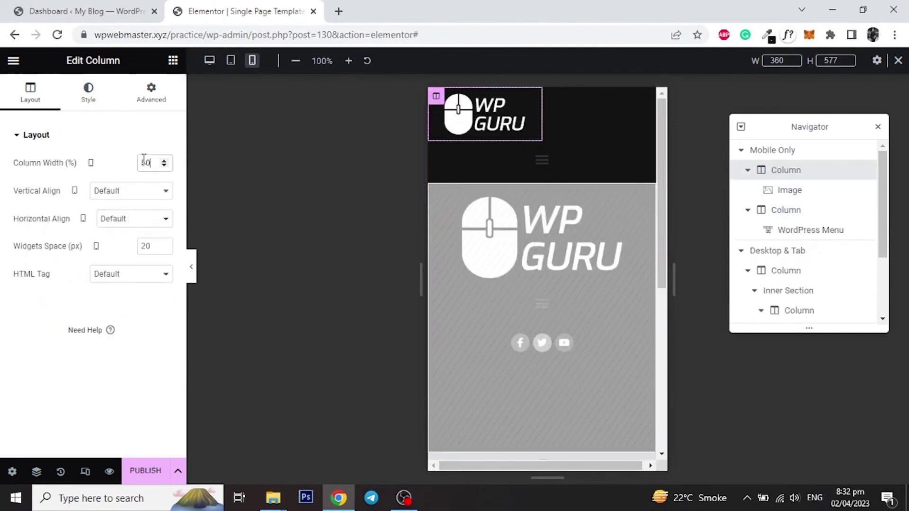
- Set the Mobile Only logo's width to 60 and align the image left
click(485, 102)
click(89, 92)
click(146, 178)
text(60)
click(32, 93)
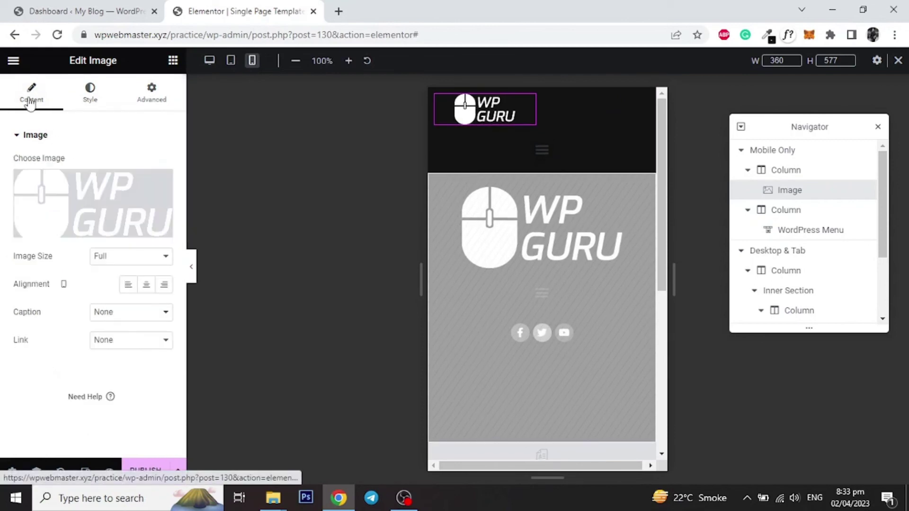
click(126, 284)
- Set the width of the Mobile Only section's menu column to 50%
click(438, 141)
double_click(147, 163)
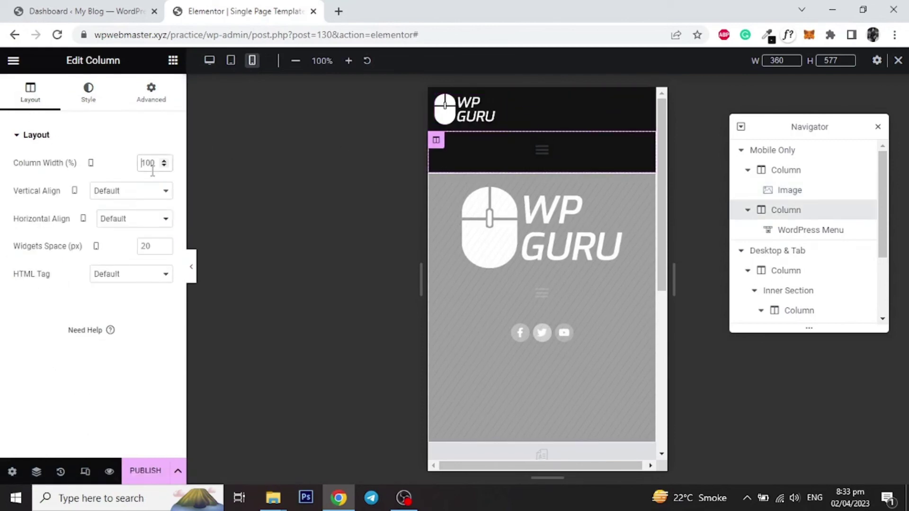
text(50)
- Set the Mobile Only section's vertical alignment to the middle
click(542, 96)
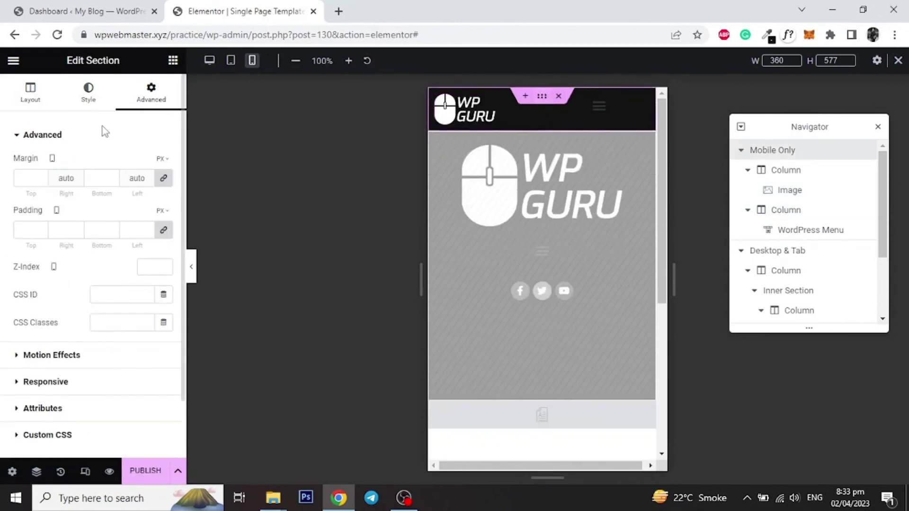
click(30, 92)
click(124, 293)
click(105, 323)
- Align the mobile menu's hamburger toggle to the right of its column
click(598, 108)
scroll(100, 286, down, 5)
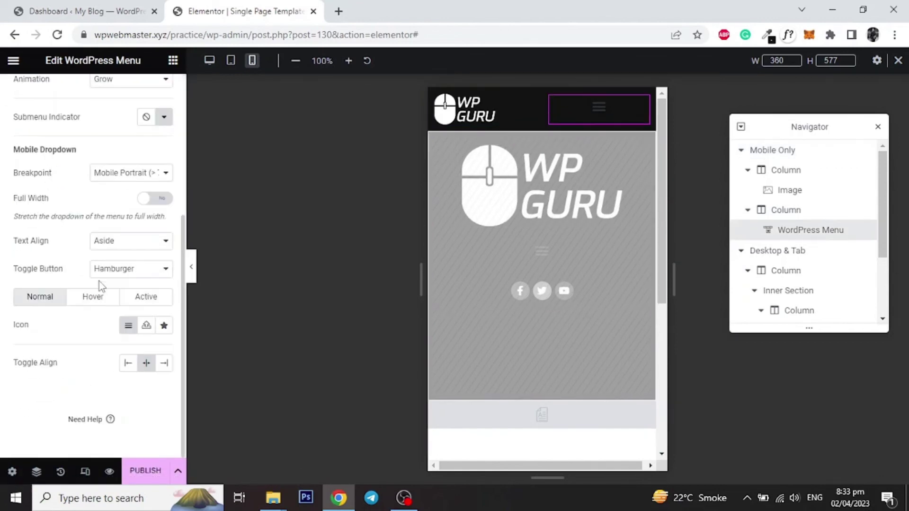
click(164, 362)
scroll(61, 241, up, 5)
- Set the mobile menu's toggle button background color to #FFFFFF
click(88, 97)
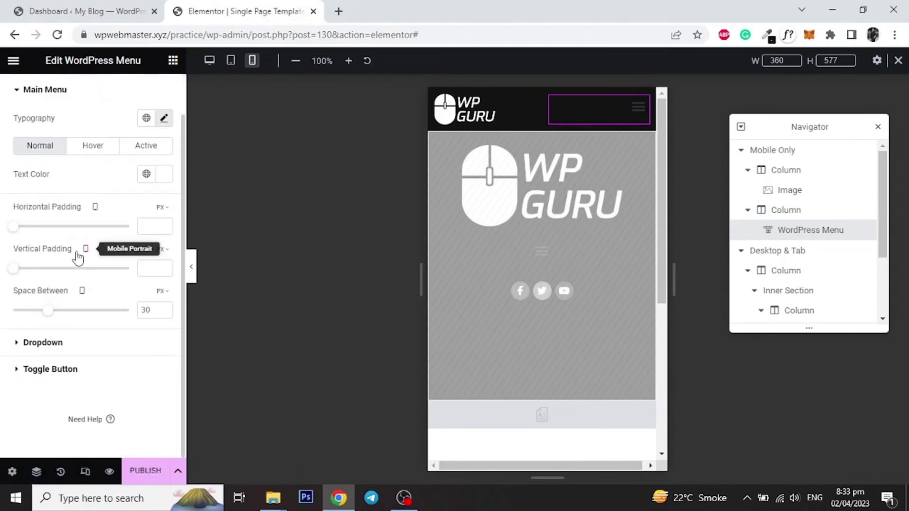
click(52, 414)
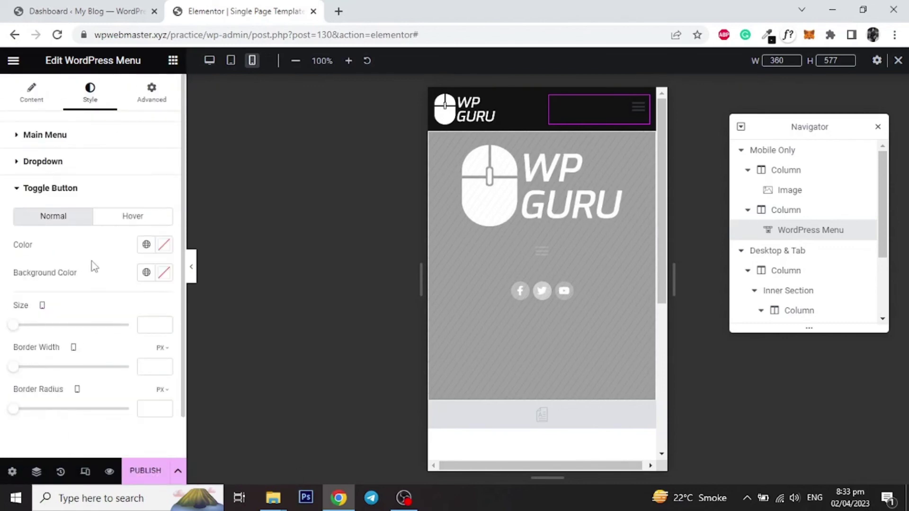
click(164, 227)
text(#ffffff)
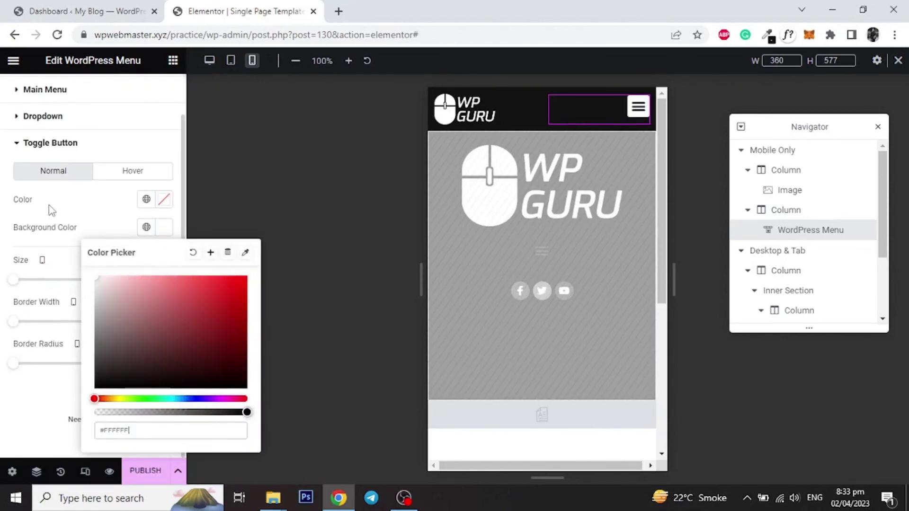
click(36, 147)
scroll(27, 121, up, 2)
- Stretch the mobile menu's dropdown to full width and preview opening and closing it in mobile view
click(32, 92)
scroll(94, 236, down, 3)
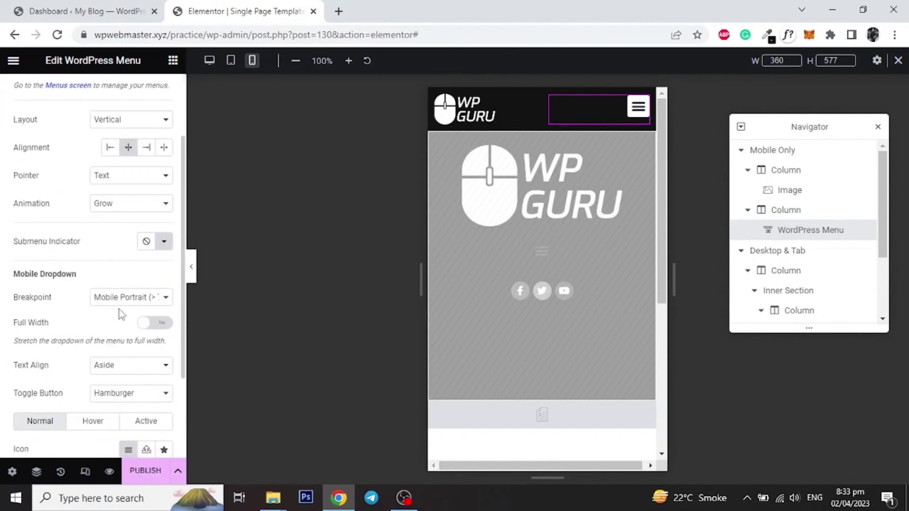
click(156, 323)
click(194, 271)
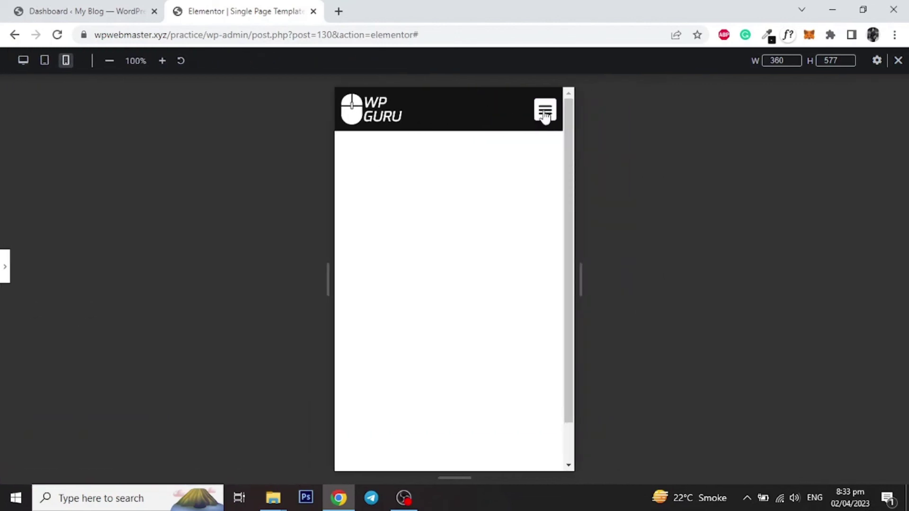
click(544, 110)
click(547, 112)
click(6, 267)
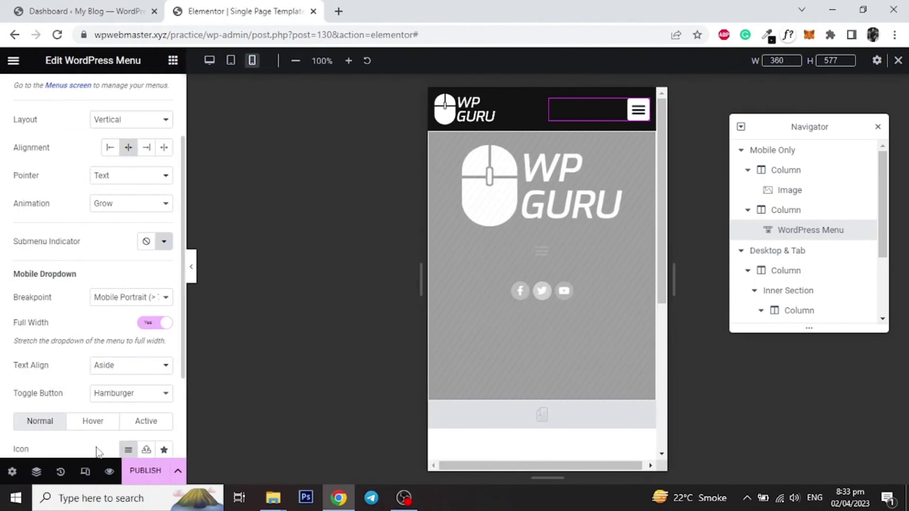
- Return to the desktop view and preview the template with the side header
click(86, 473)
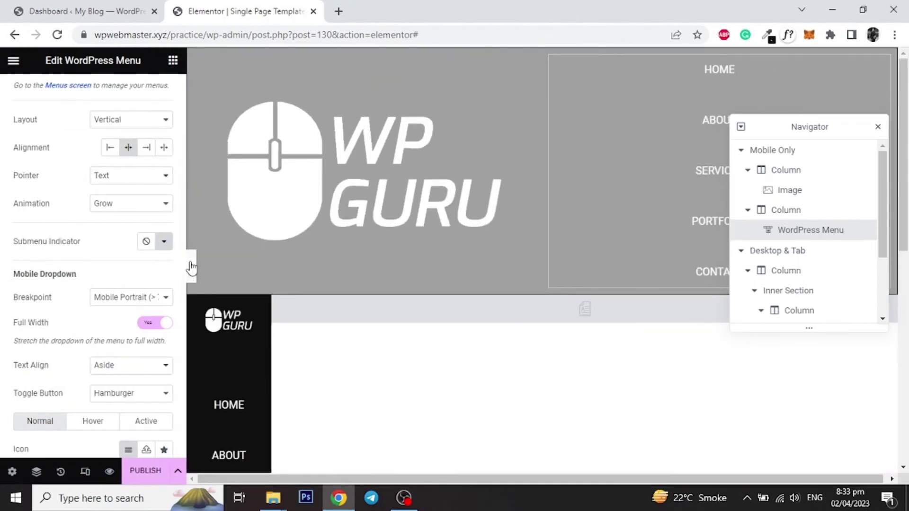
click(191, 267)
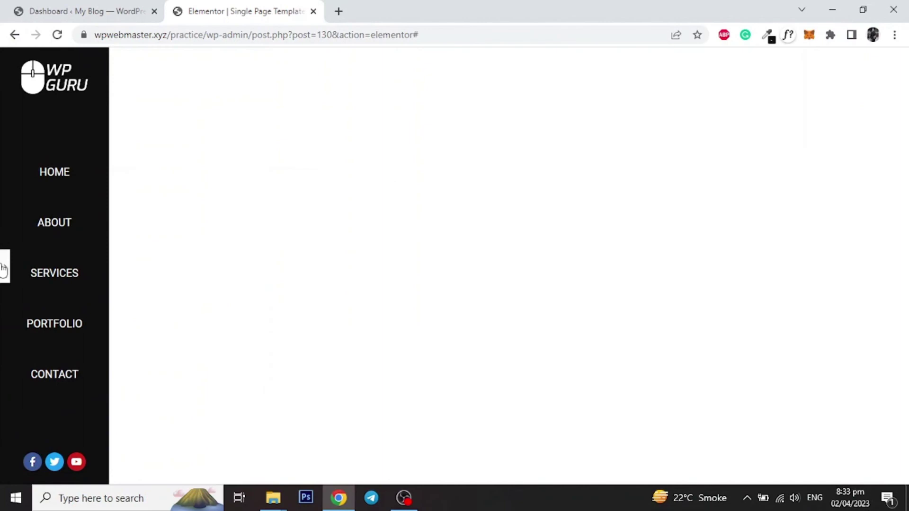
click(2, 268)
- Publish the template with a display condition that includes all Pages
click(143, 472)
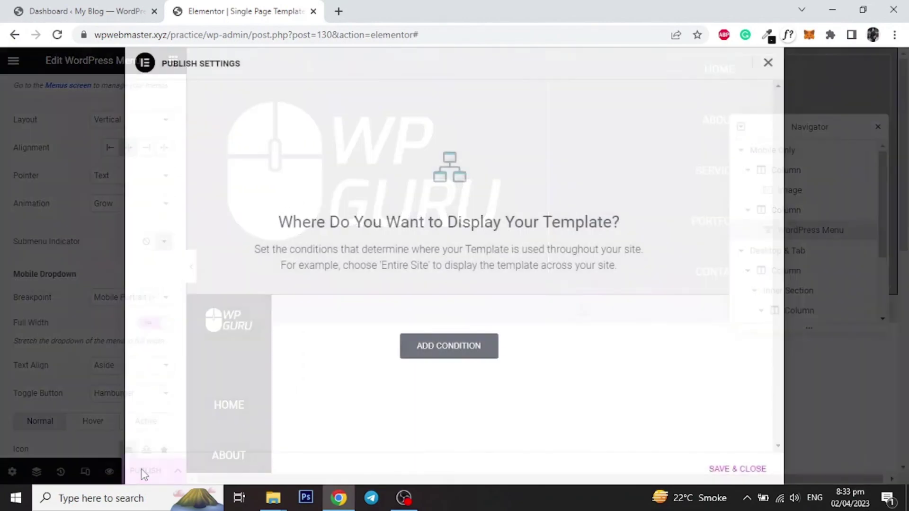
click(442, 345)
click(361, 320)
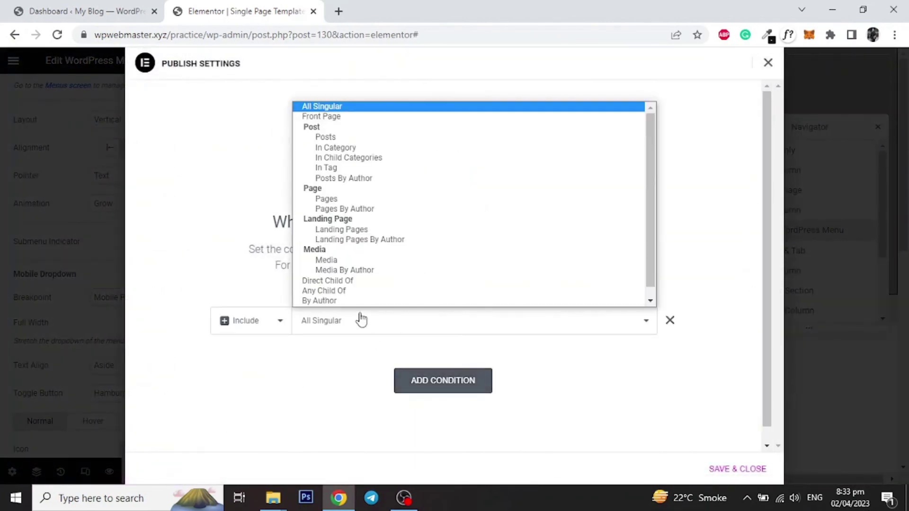
click(326, 199)
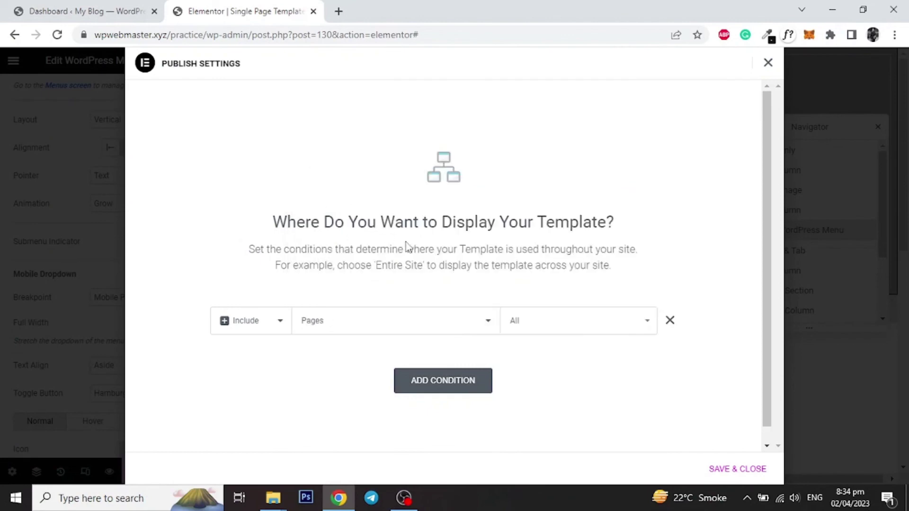
click(733, 469)
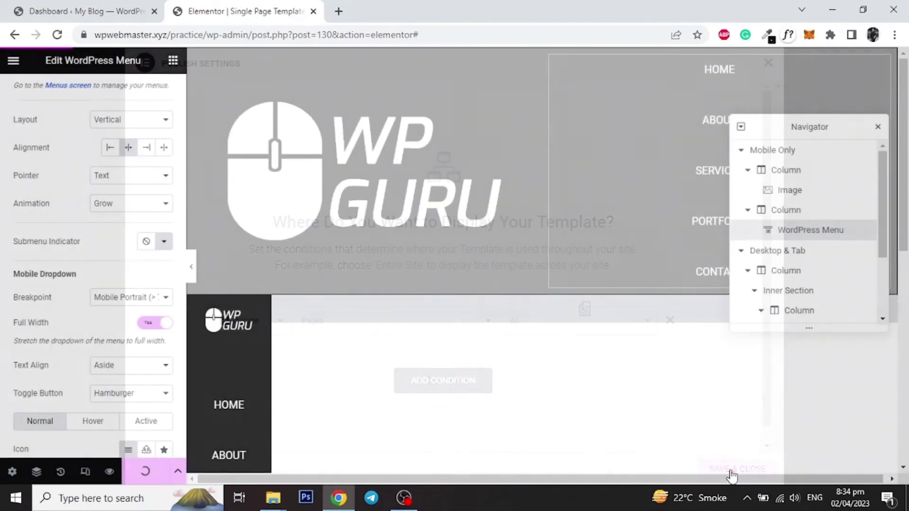
- Create a new page titled Home from the WordPress dashboard and publish it
click(80, 10)
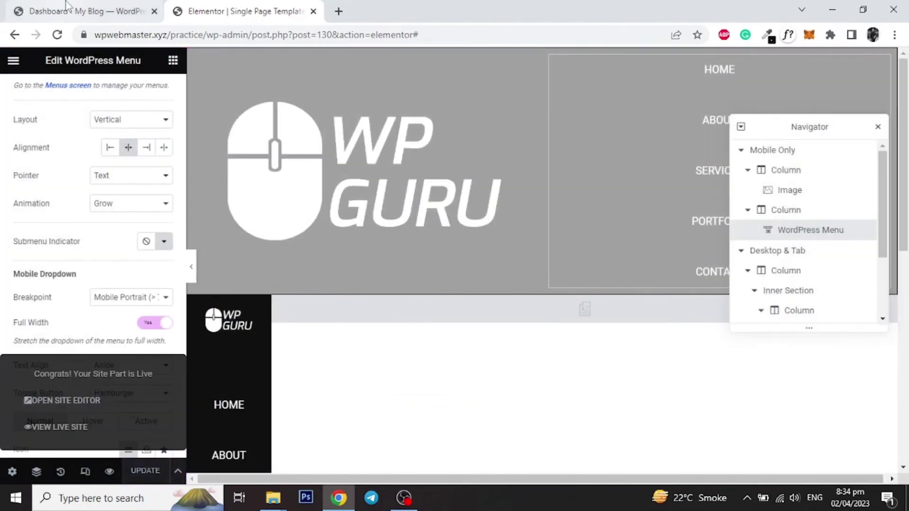
mouse_move(38, 211)
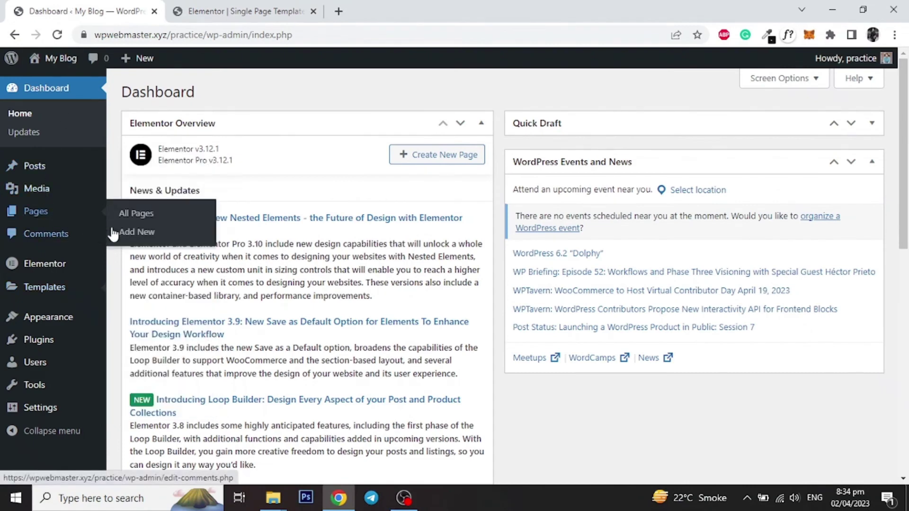
click(135, 215)
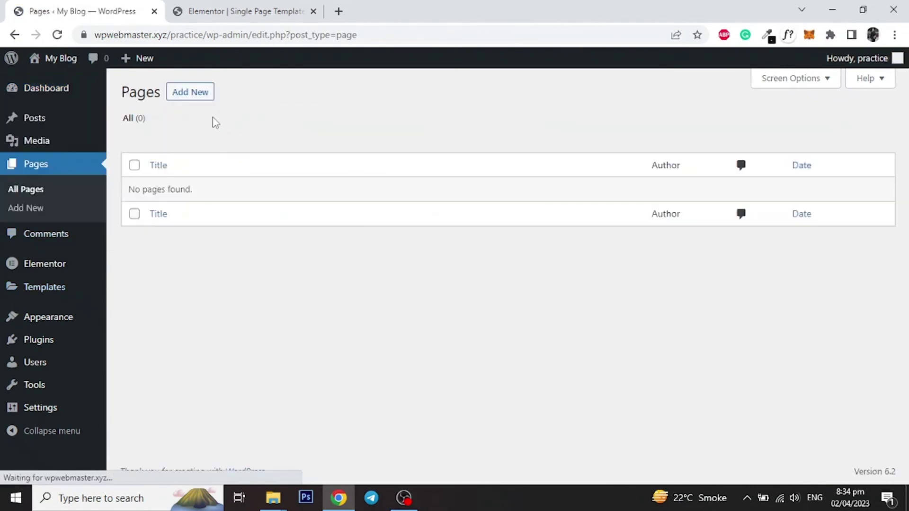
click(190, 92)
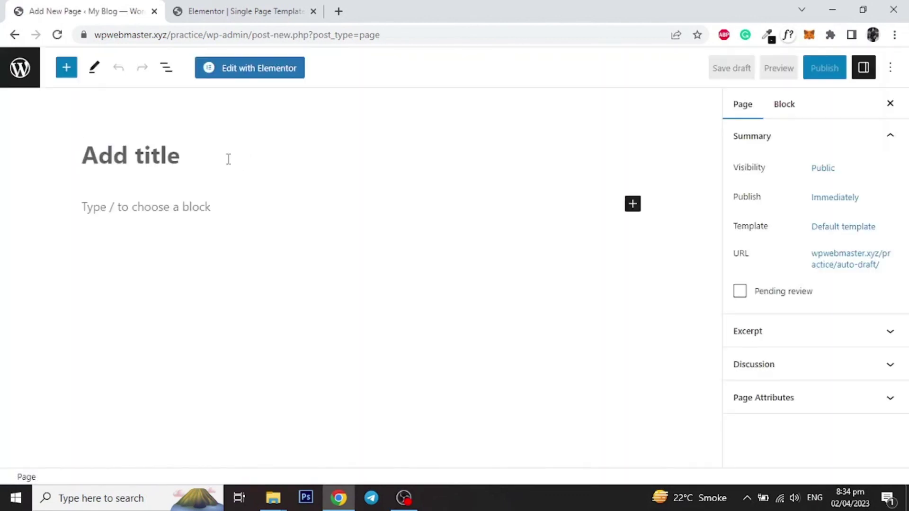
text(Home)
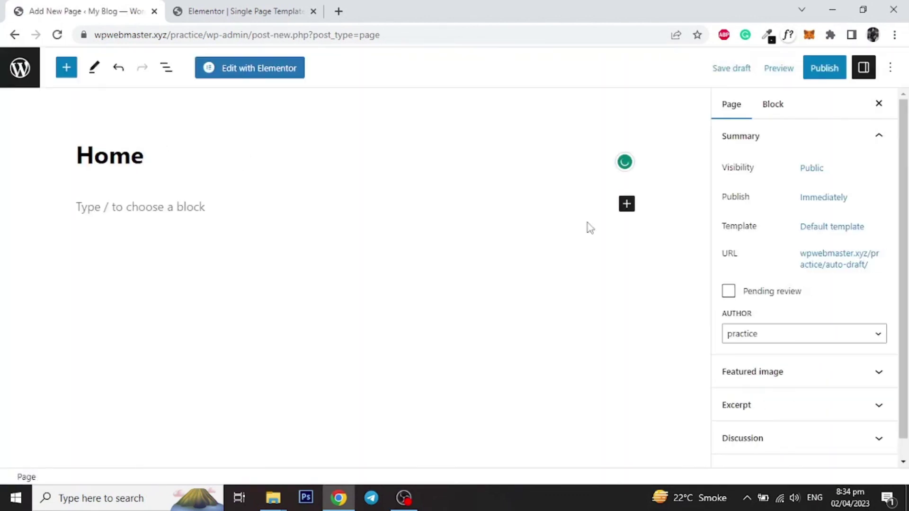
click(837, 226)
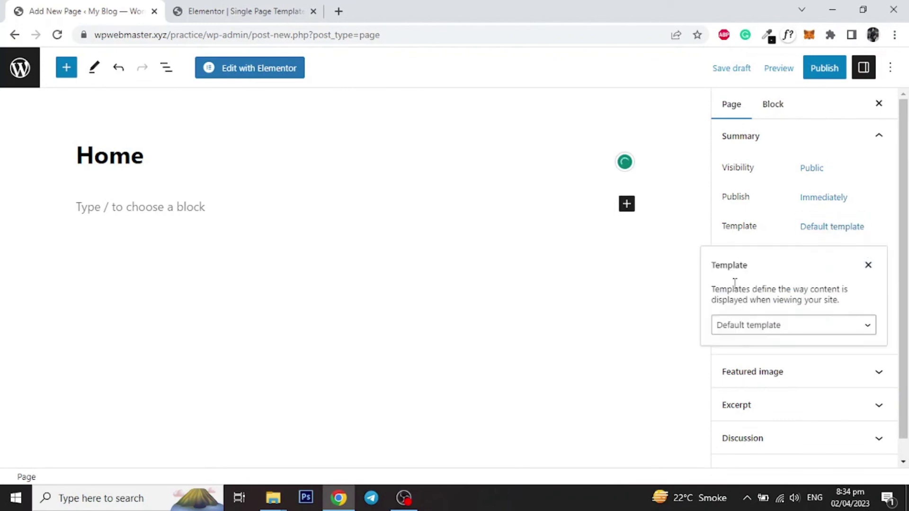
click(825, 72)
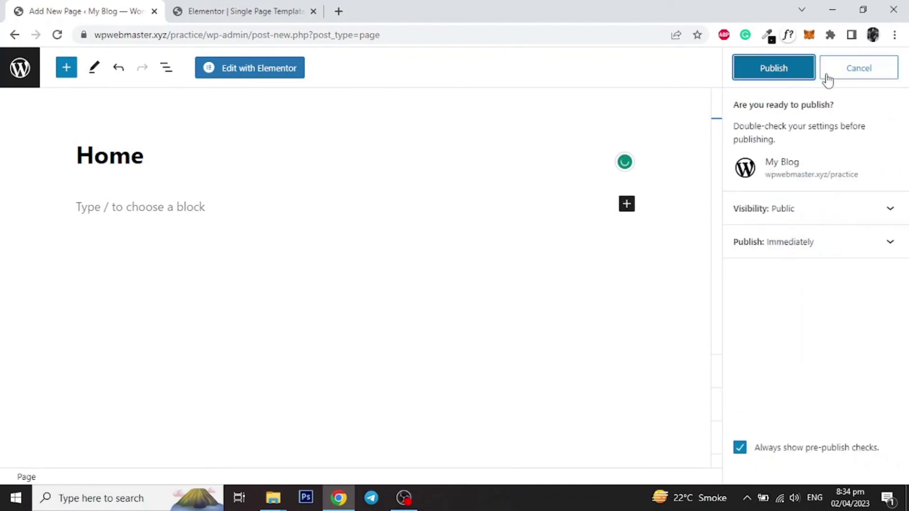
click(777, 70)
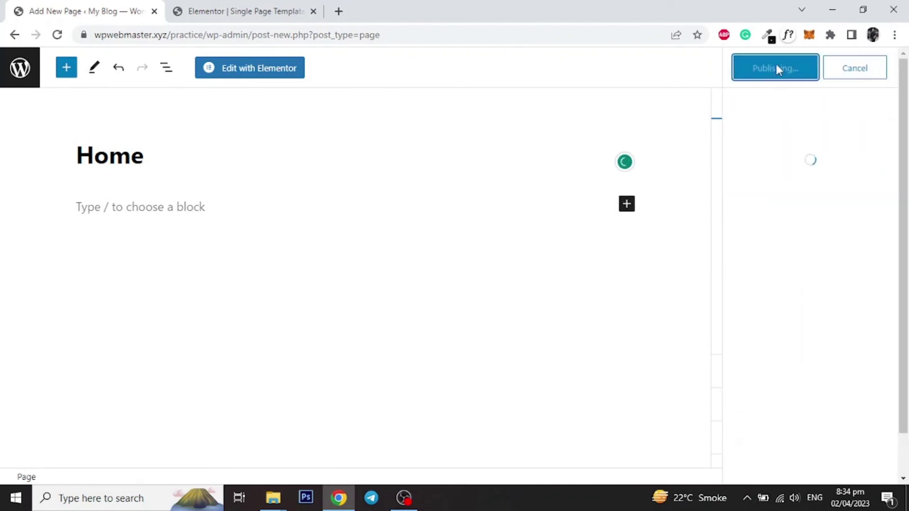
- Open the Home page in Elementor and preview its side header with the editing panel hidden
click(263, 74)
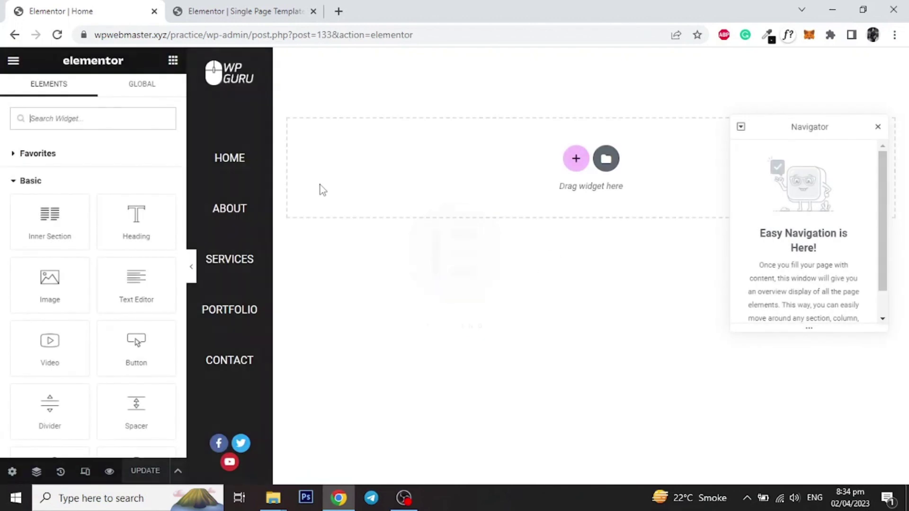
click(191, 267)
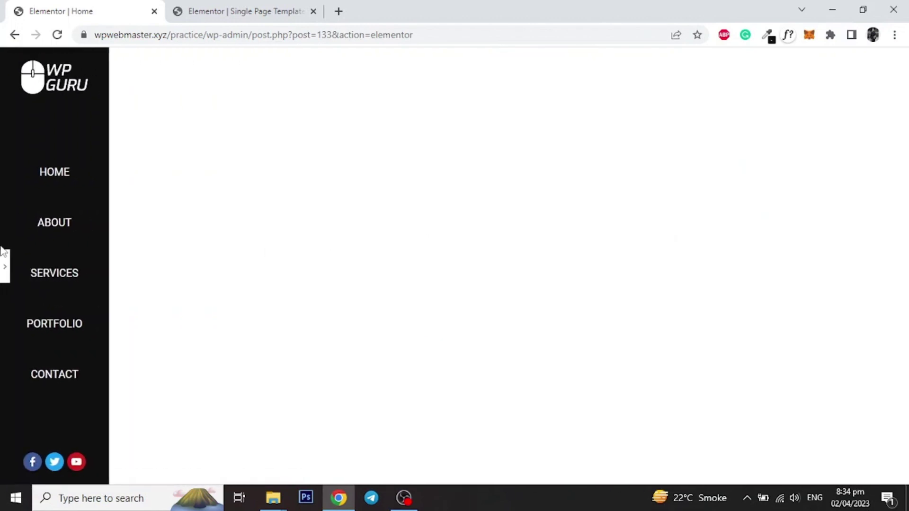
click(5, 267)
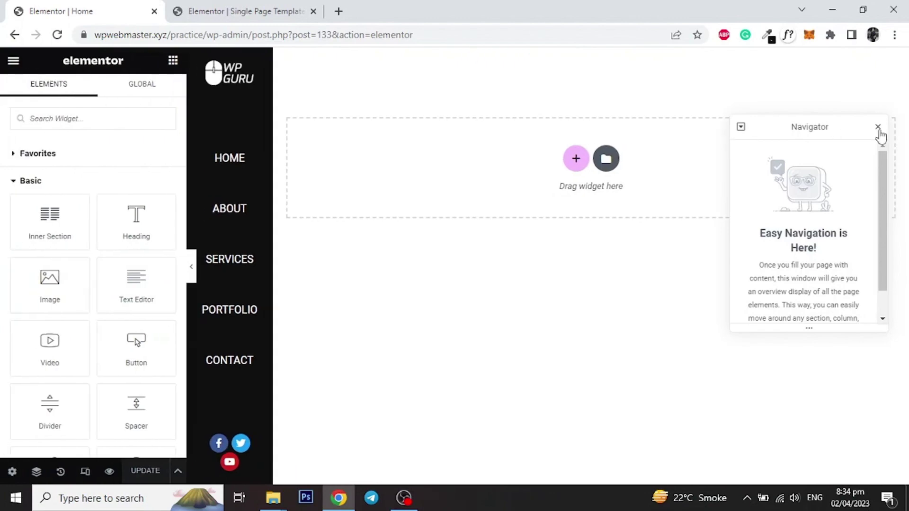
- Insert the Restaurant – About page template from the Elementor library into the Home page
click(877, 128)
click(585, 164)
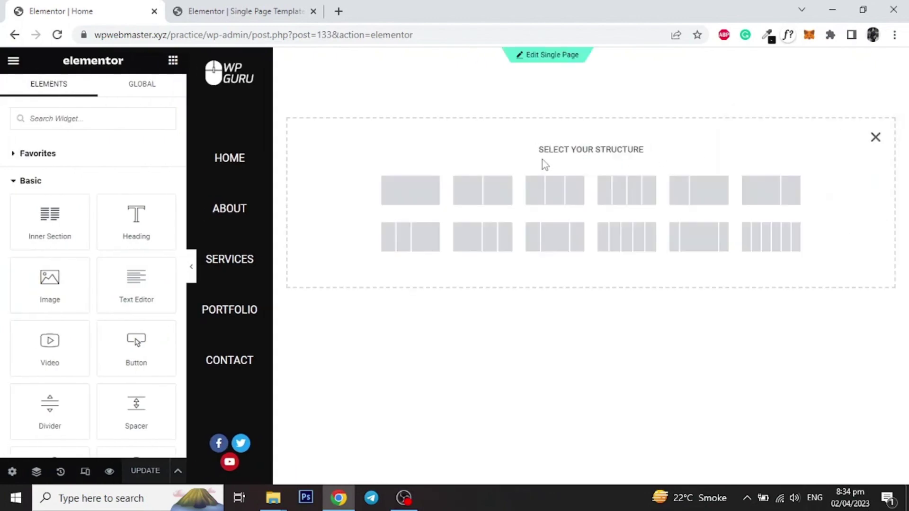
click(875, 138)
click(606, 160)
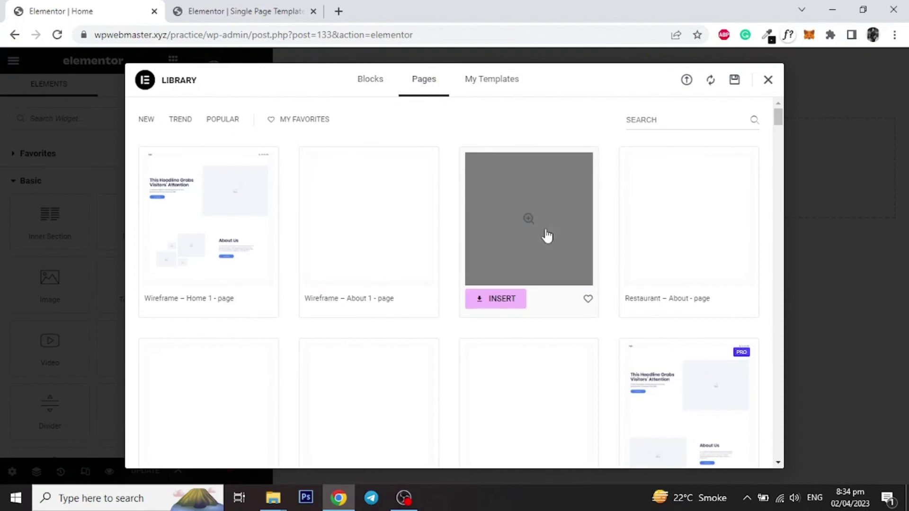
click(667, 235)
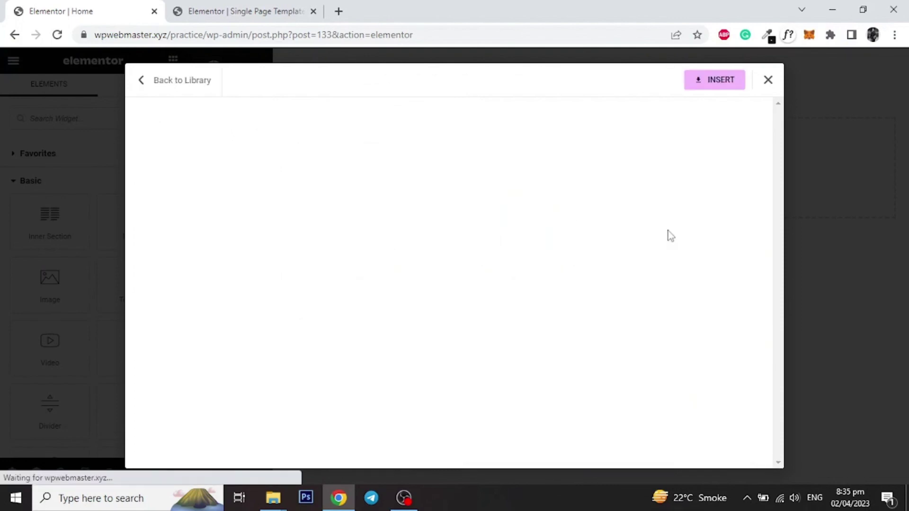
scroll(318, 277, down, 10)
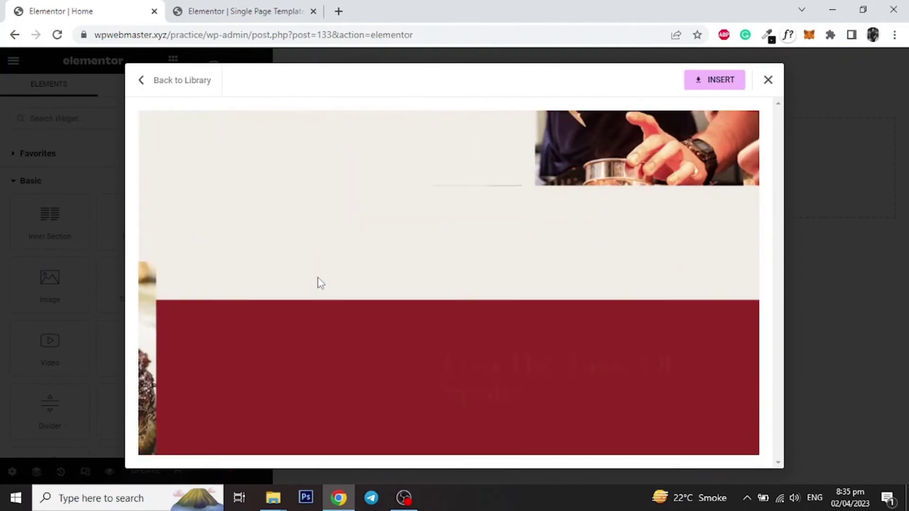
scroll(317, 282, up, 4)
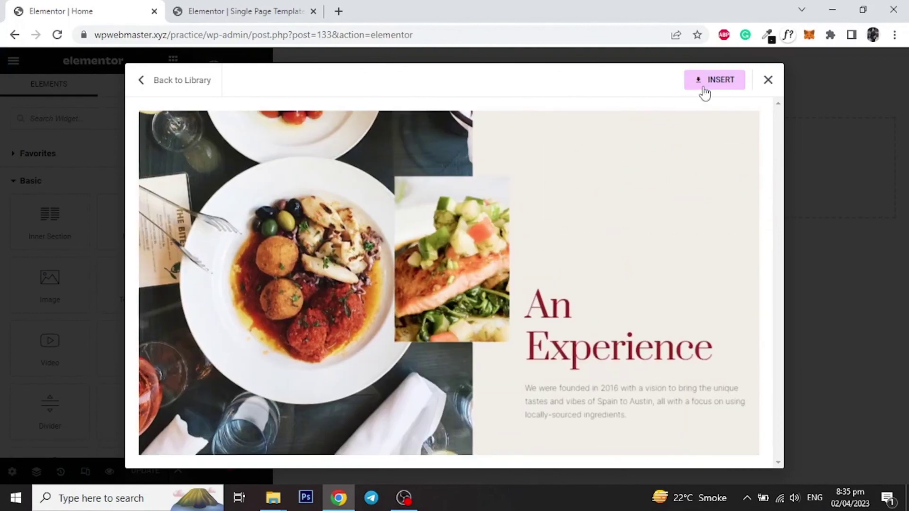
click(705, 84)
click(548, 300)
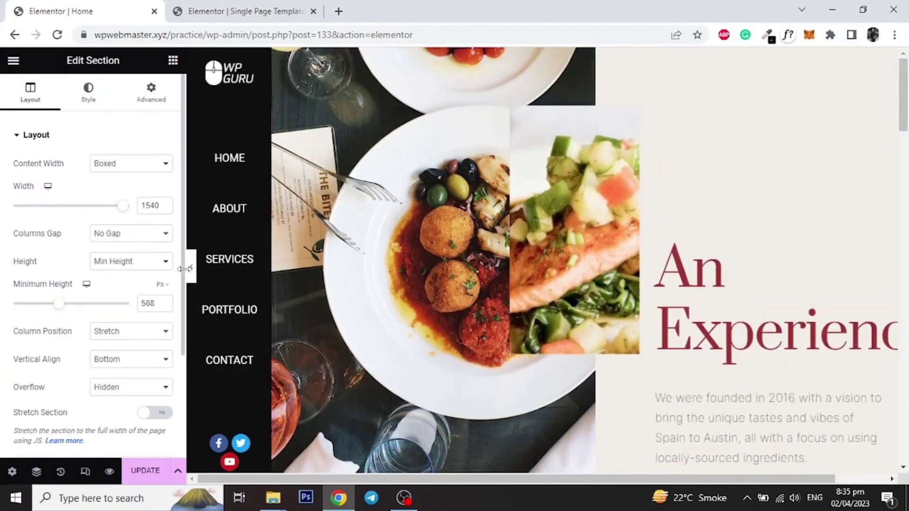
- Hide the editing panel and examine how the side header behaves along the full length of the Home page
click(191, 270)
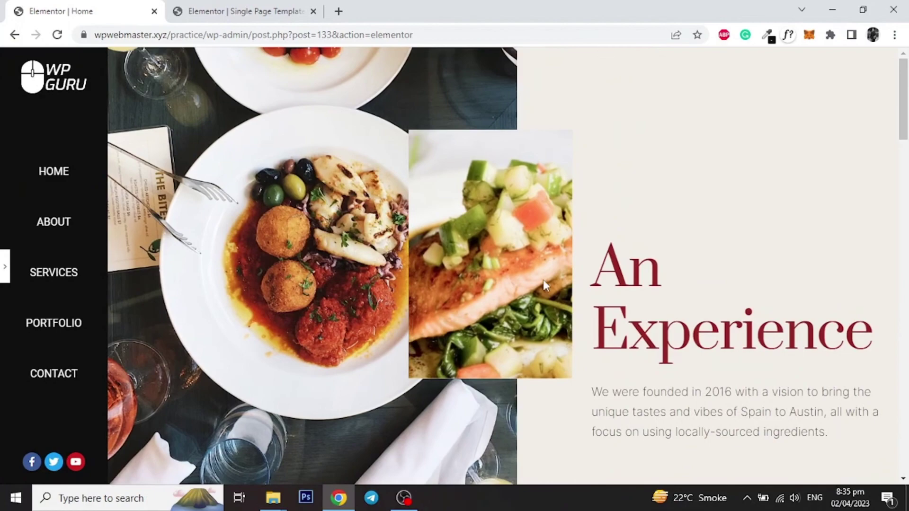
scroll(543, 279, down, 12)
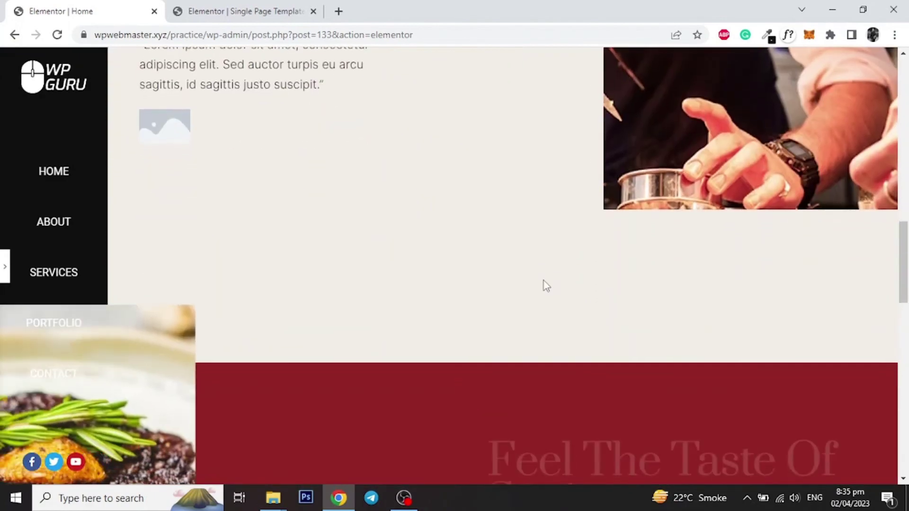
scroll(543, 280, down, 12)
scroll(544, 284, up, 20)
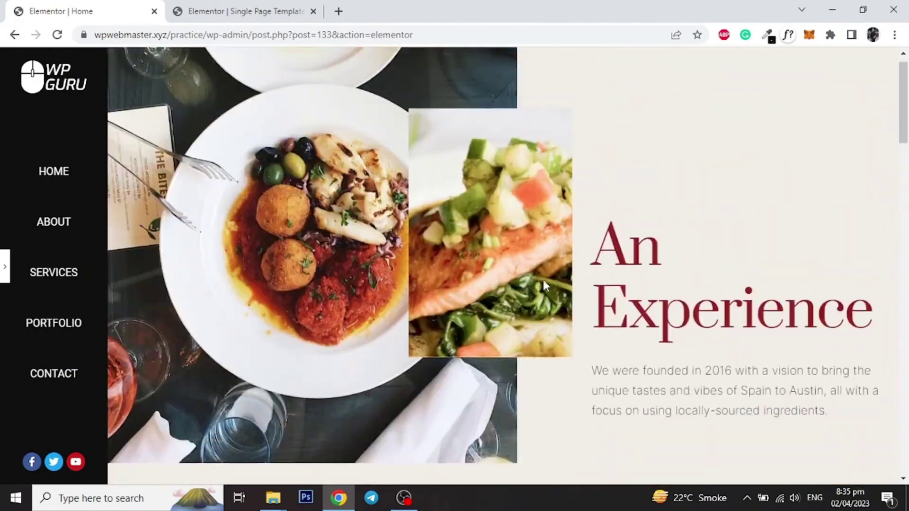
scroll(479, 269, down, 4)
scroll(479, 269, up, 2)
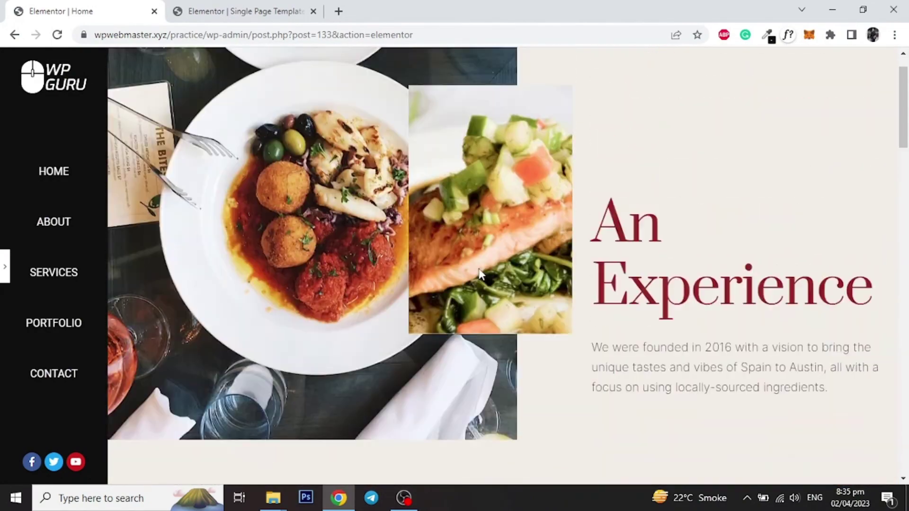
scroll(479, 268, down, 10)
scroll(478, 268, up, 15)
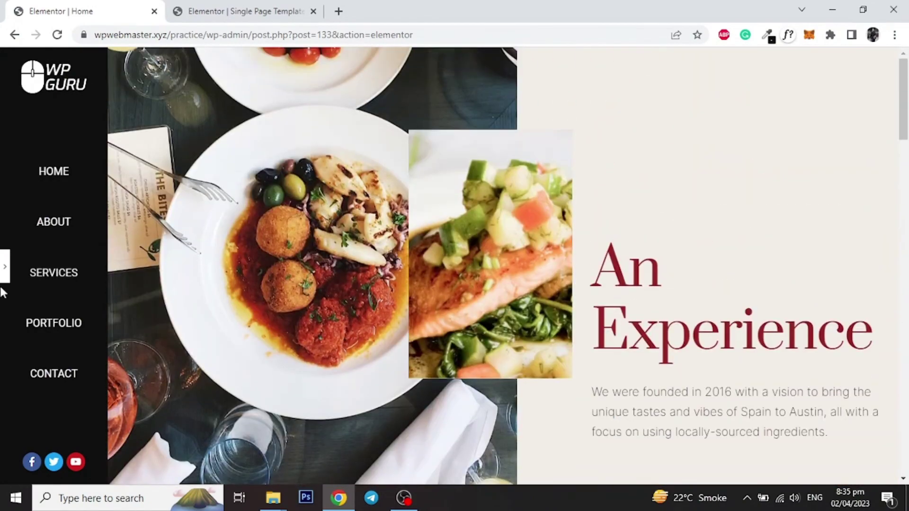
click(4, 279)
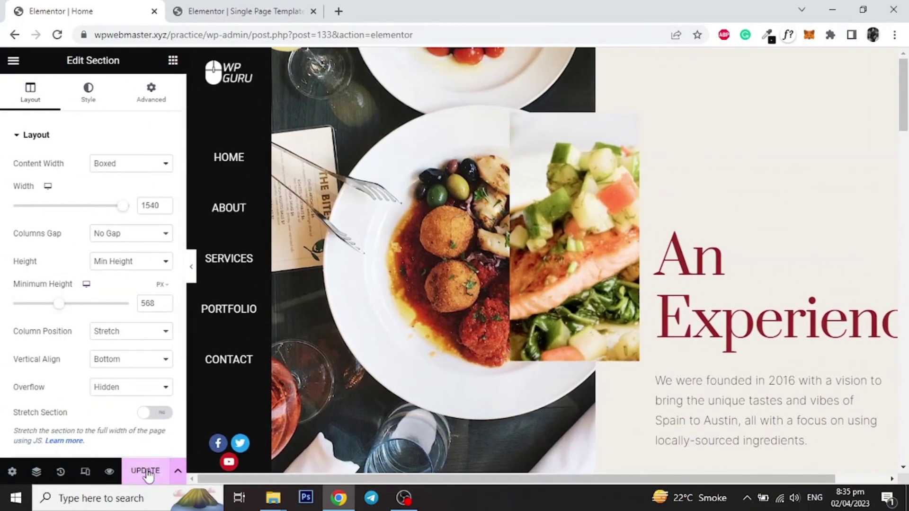
click(191, 268)
scroll(631, 329, down, 5)
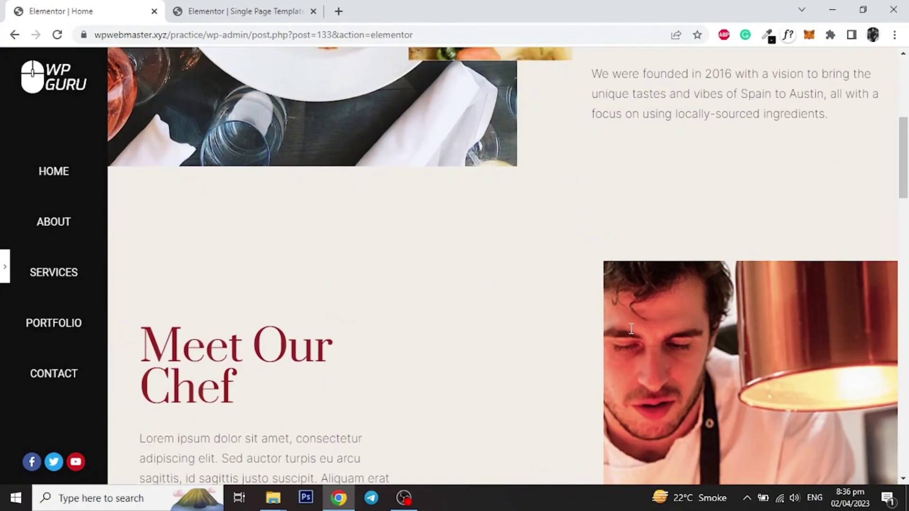